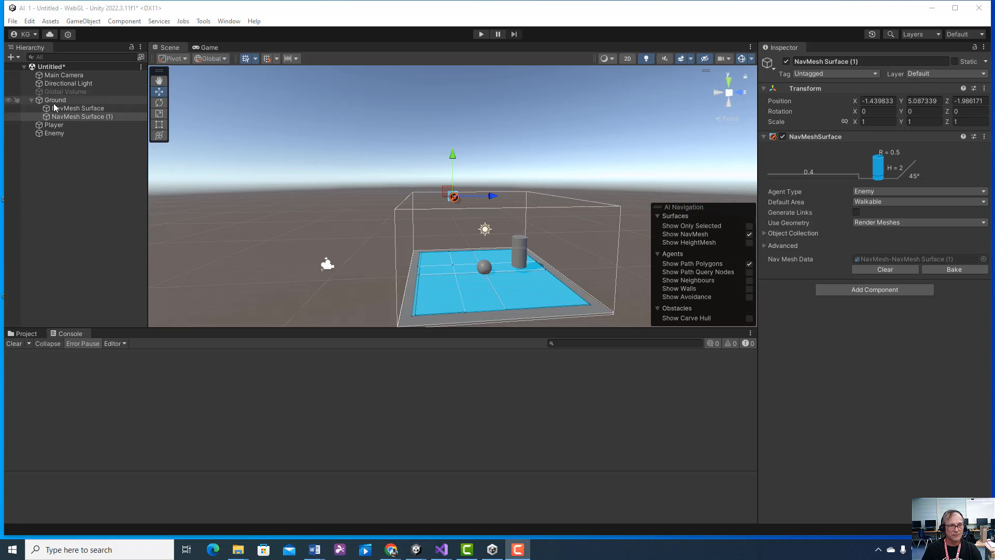
Step: Review the AI object types that can be added under the Ground object
right_click(52, 102)
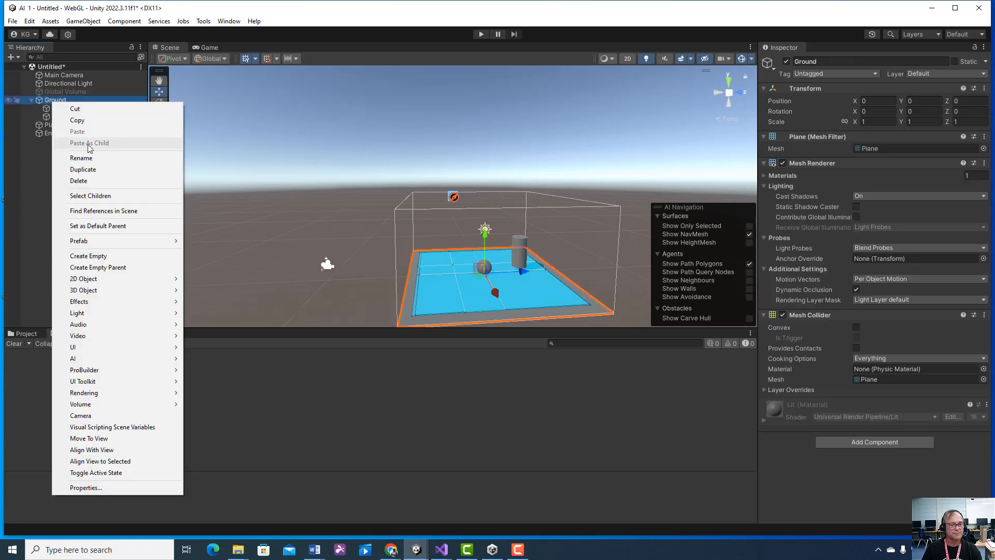
click(403, 147)
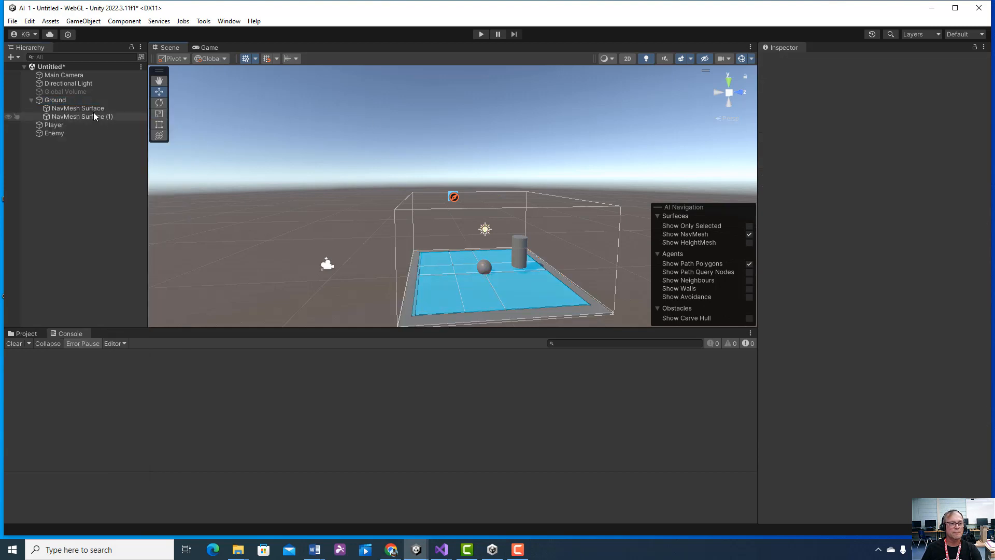
click(64, 101)
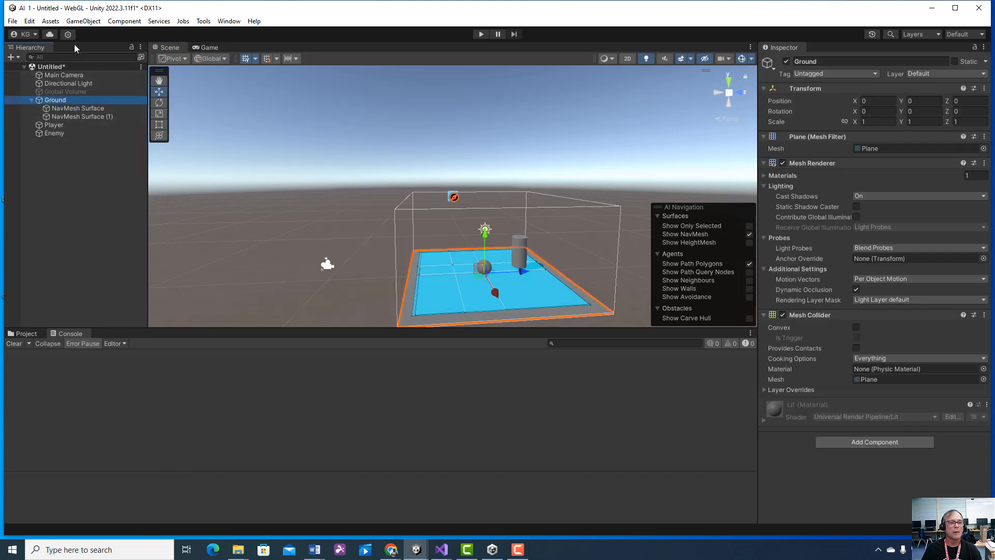
click(83, 21)
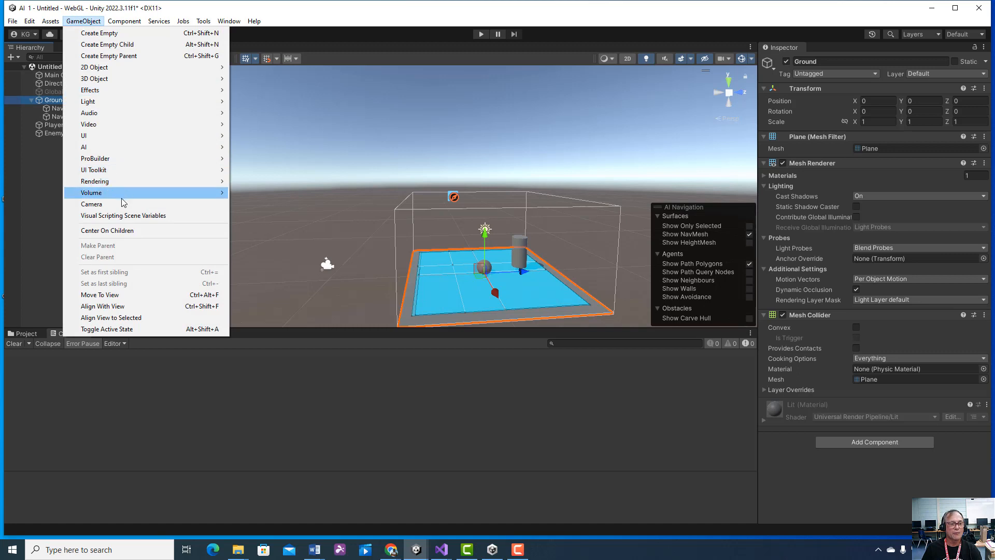
mouse_move(119, 150)
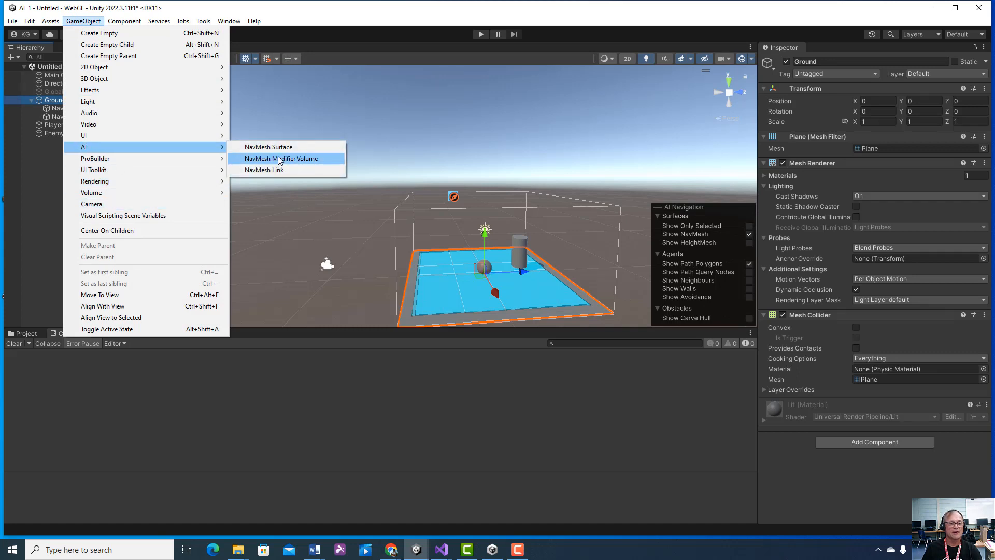
click(43, 176)
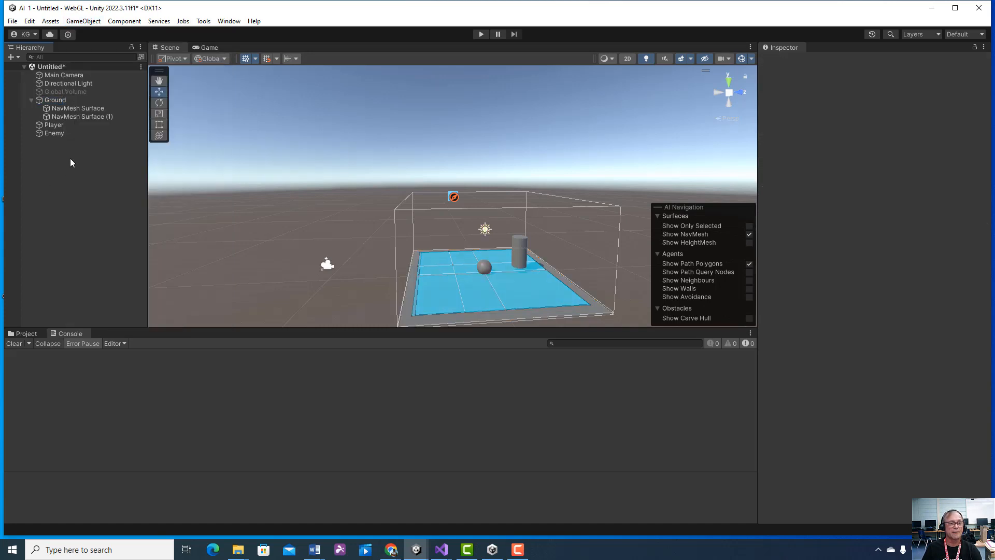
Step: Inspect the settings of both NavMesh Surfaces under Ground and the Player's Nav Mesh Agent
click(83, 110)
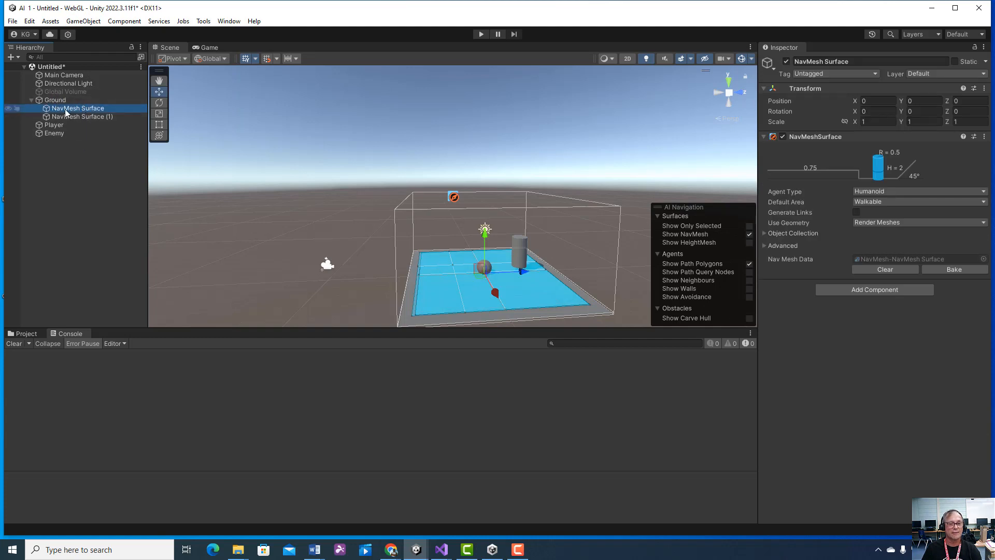
click(76, 117)
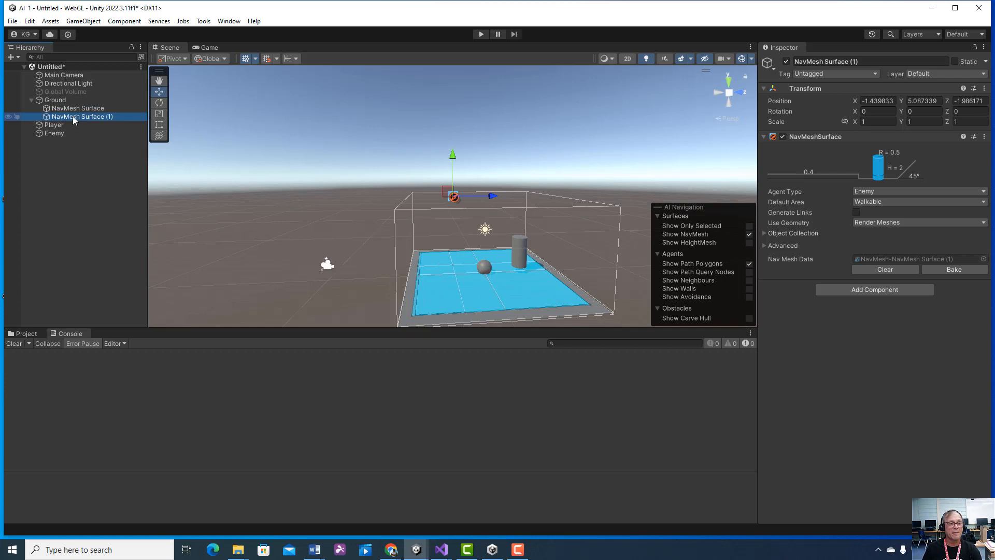
click(60, 127)
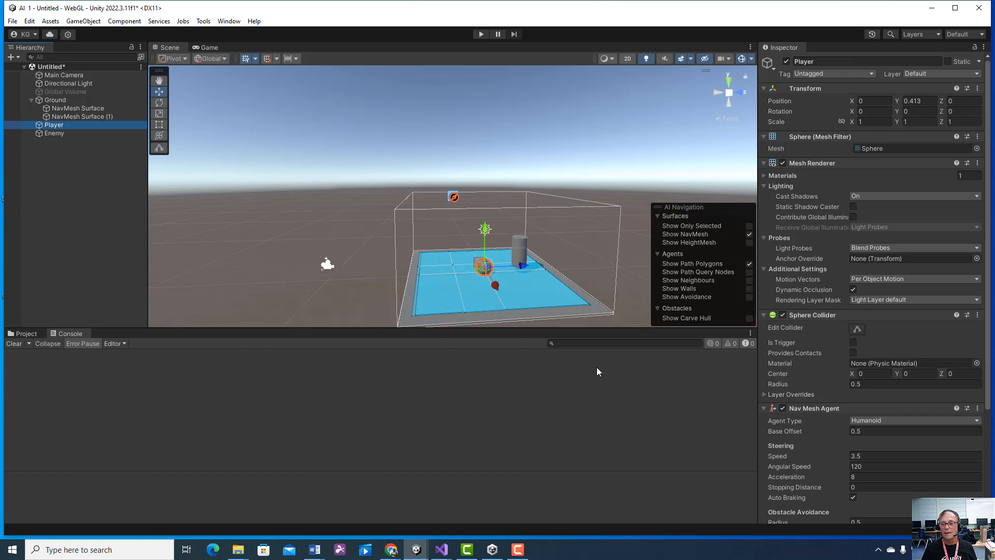
scroll(792, 397, down, 5)
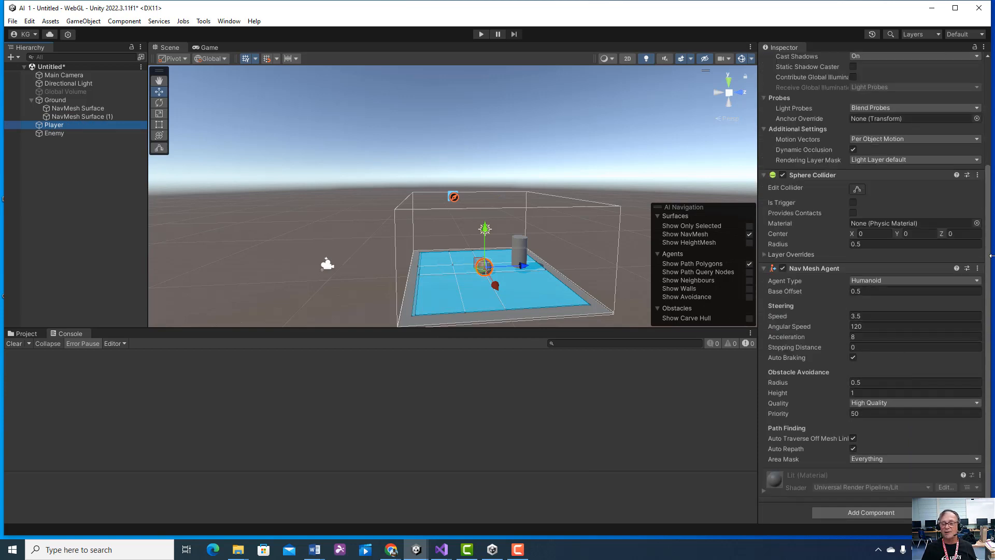
scroll(929, 278, down, 1)
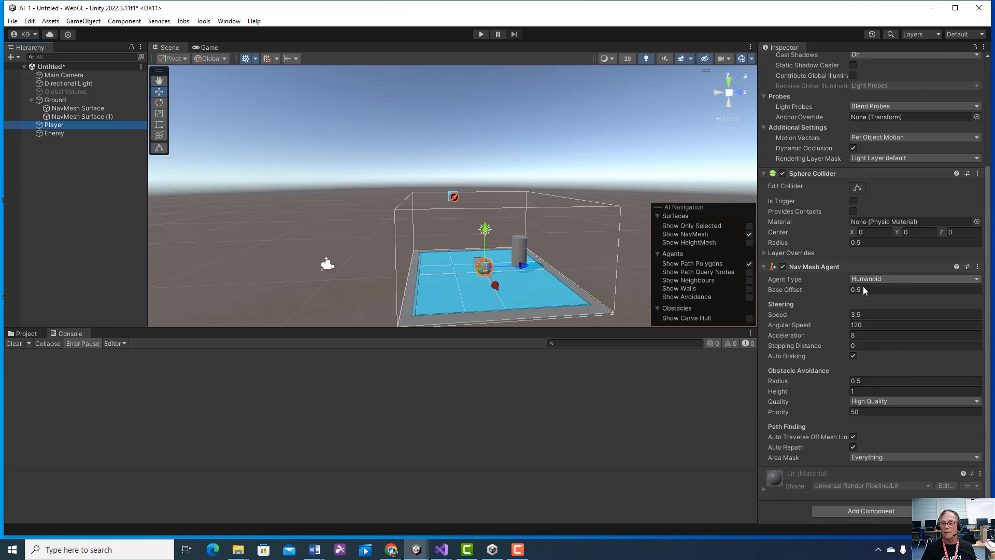
scroll(840, 278, up, 5)
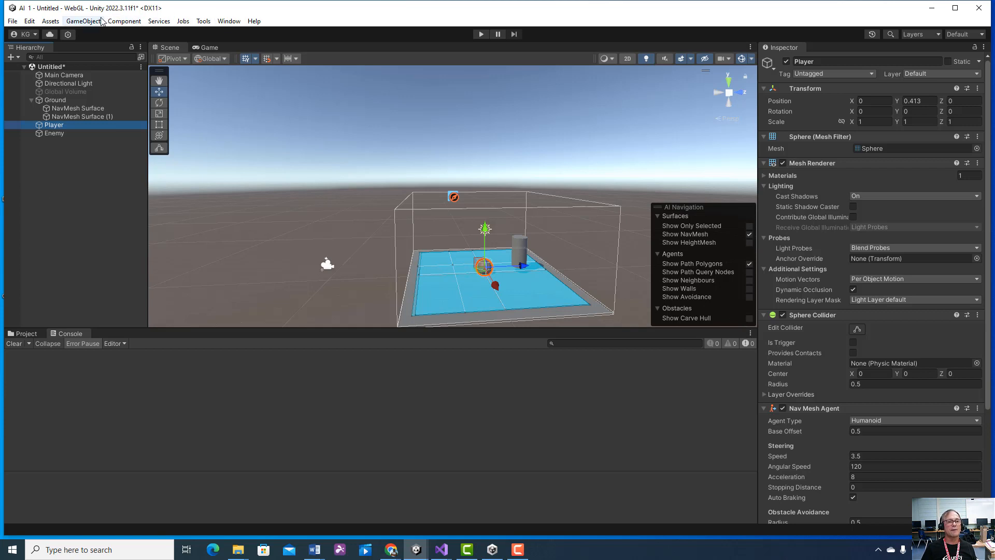
click(126, 21)
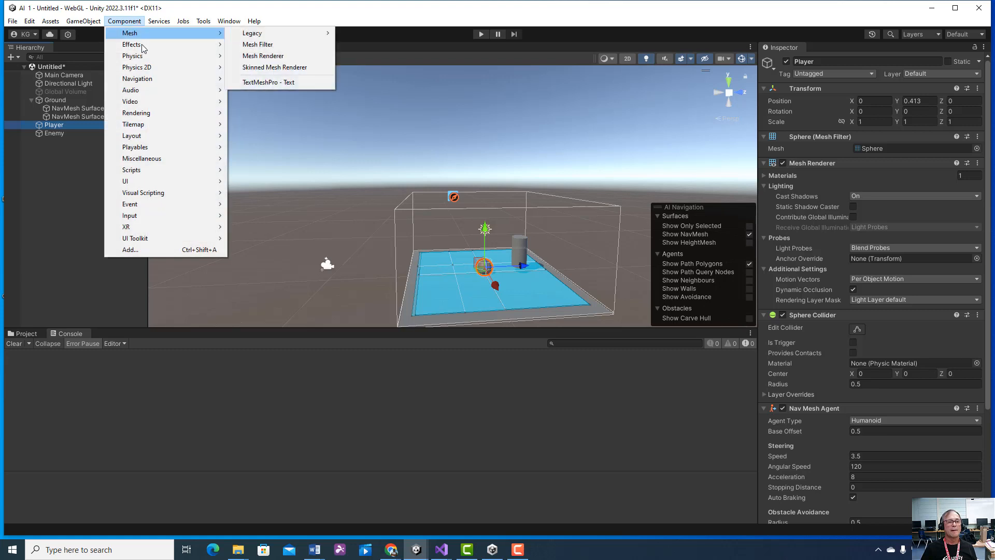
mouse_move(176, 55)
click(288, 61)
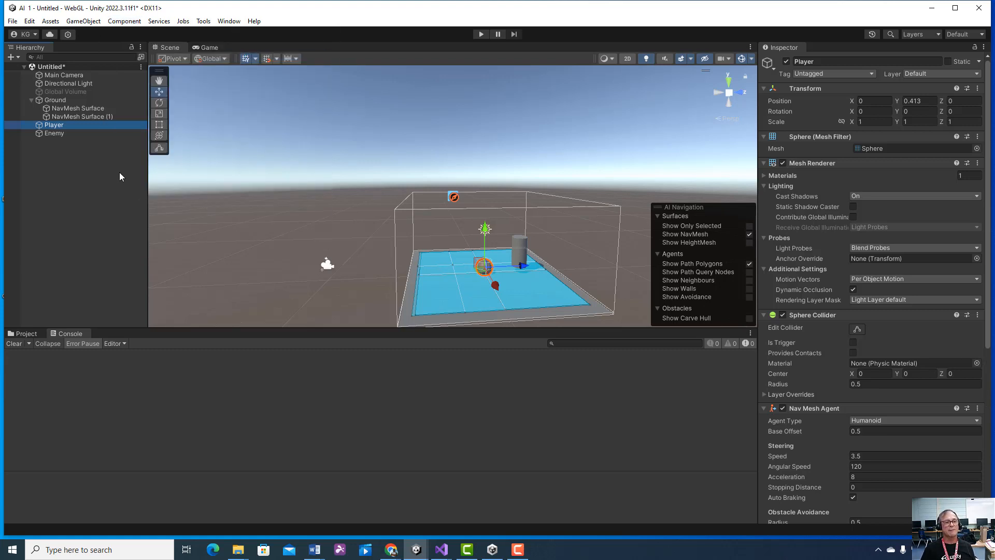
Step: Inspect the Enemy's Nav Mesh Agent settings and its attached Nav script component
click(87, 134)
scroll(866, 444, down, 5)
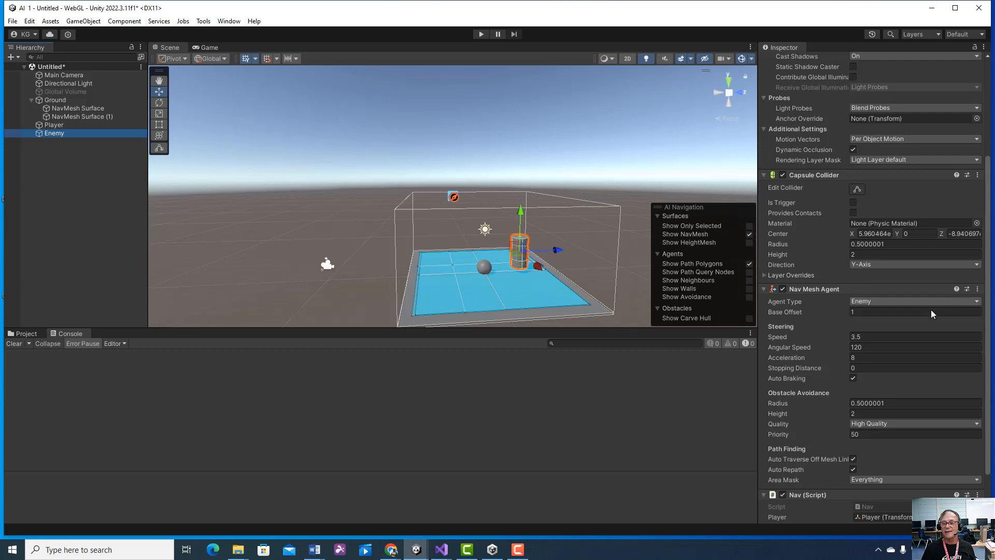
scroll(919, 318, down, 2)
scroll(919, 318, up, 2)
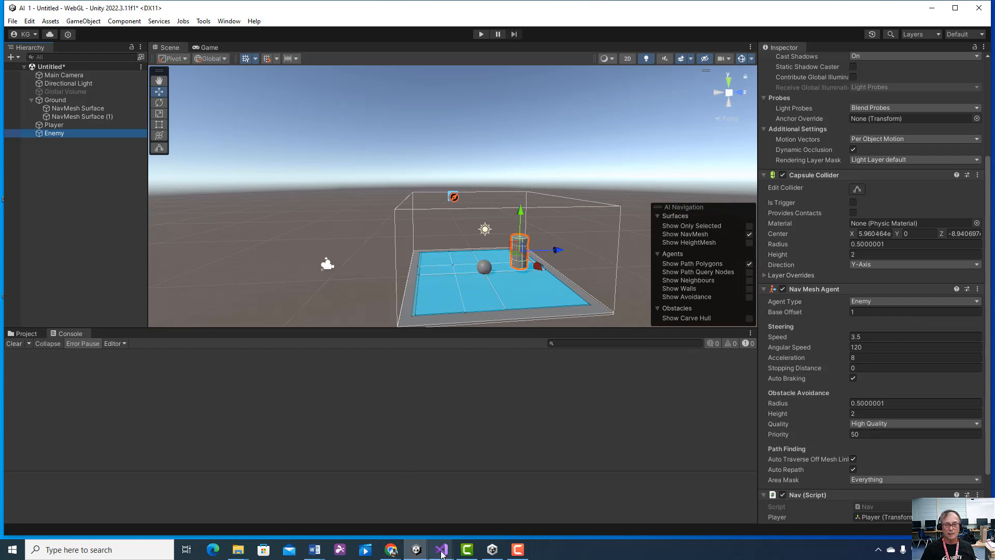
Step: Switch to the AI 1 project in Visual Studio, read through the Nav.cs script, and return to Unity
mouse_move(441, 554)
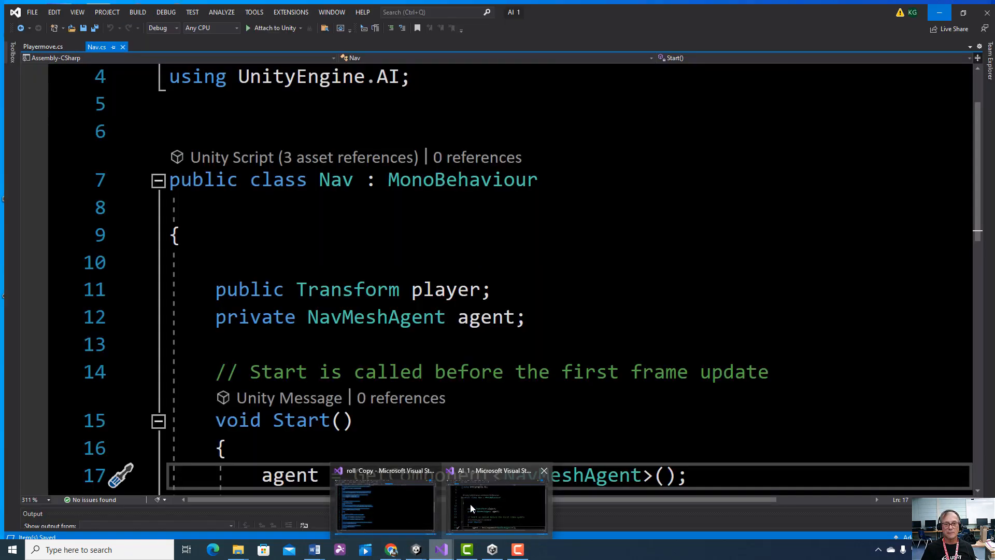
click(470, 503)
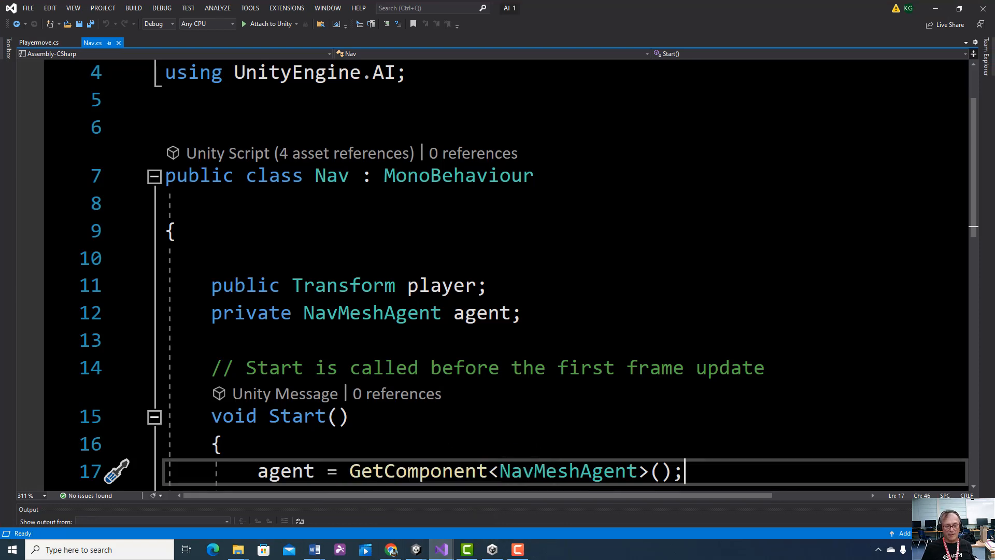
ctrl+scroll(492, 274, down, 4)
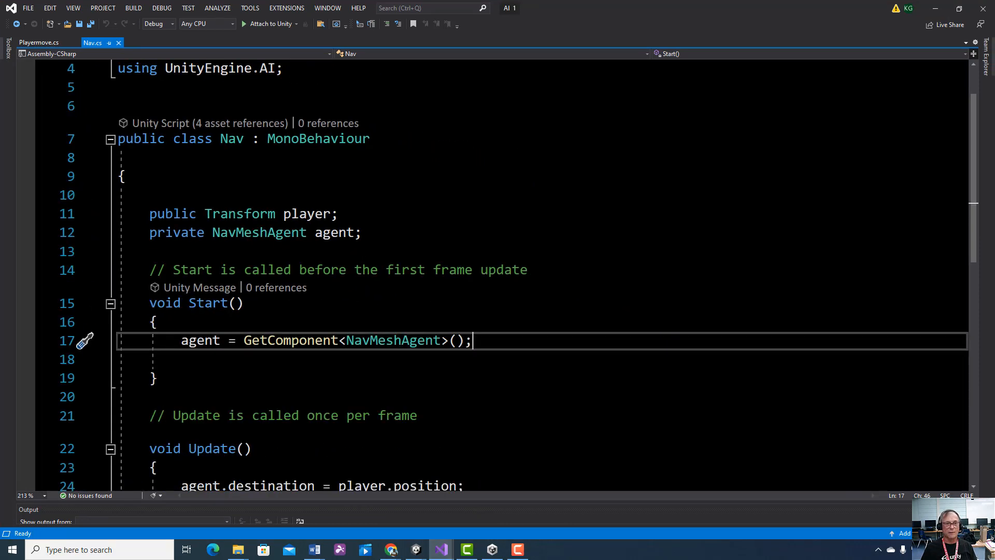
ctrl+scroll(492, 275, down, 3)
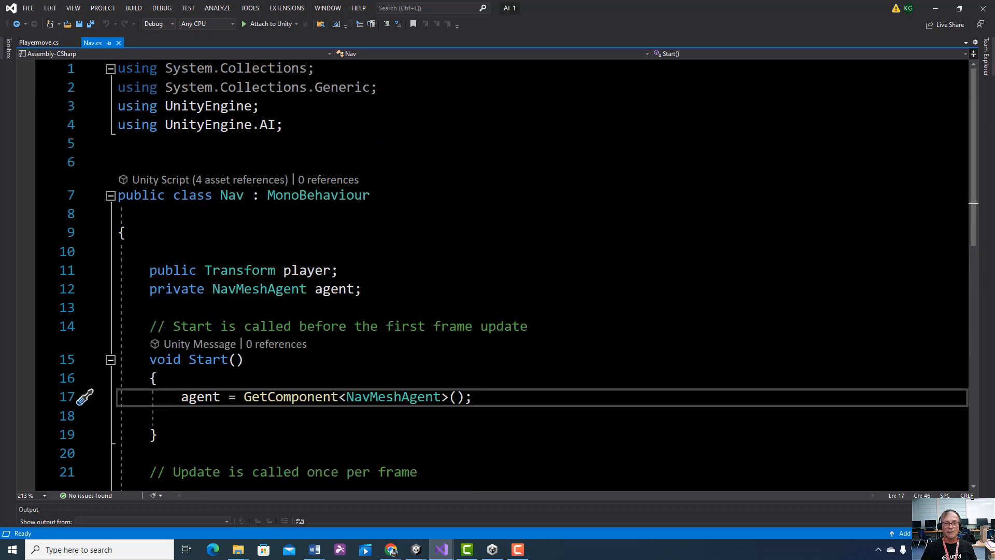
scroll(492, 274, down, 1)
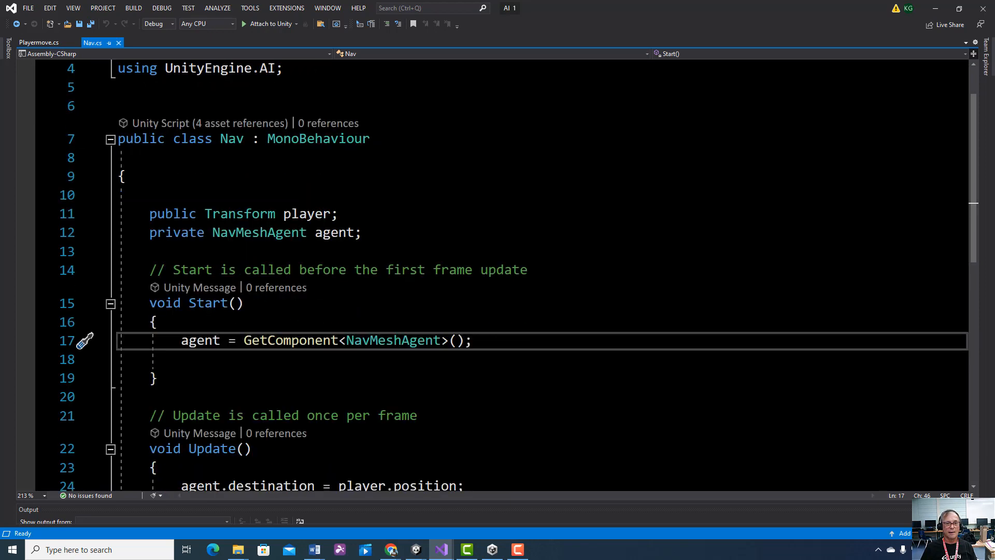
scroll(492, 275, down, 1)
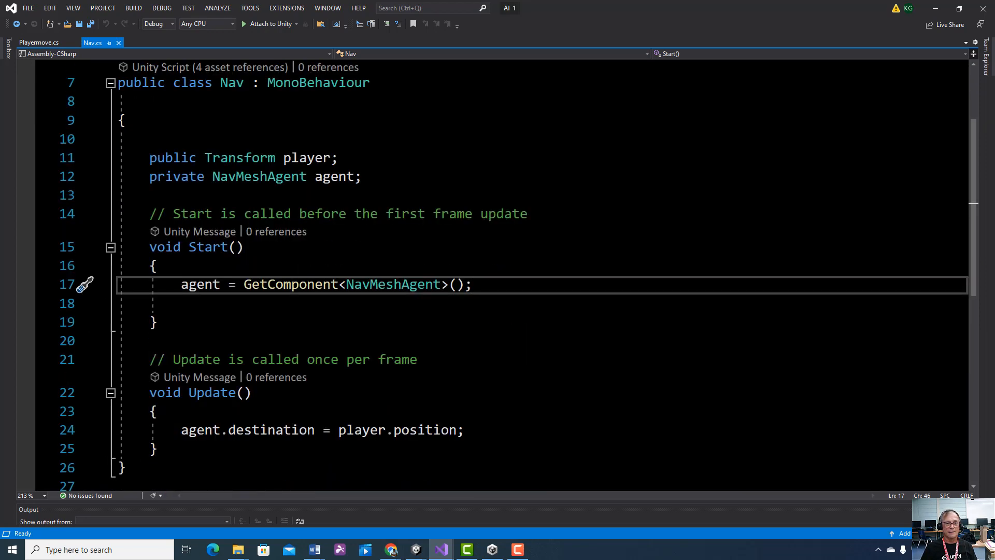
scroll(492, 275, down, 1)
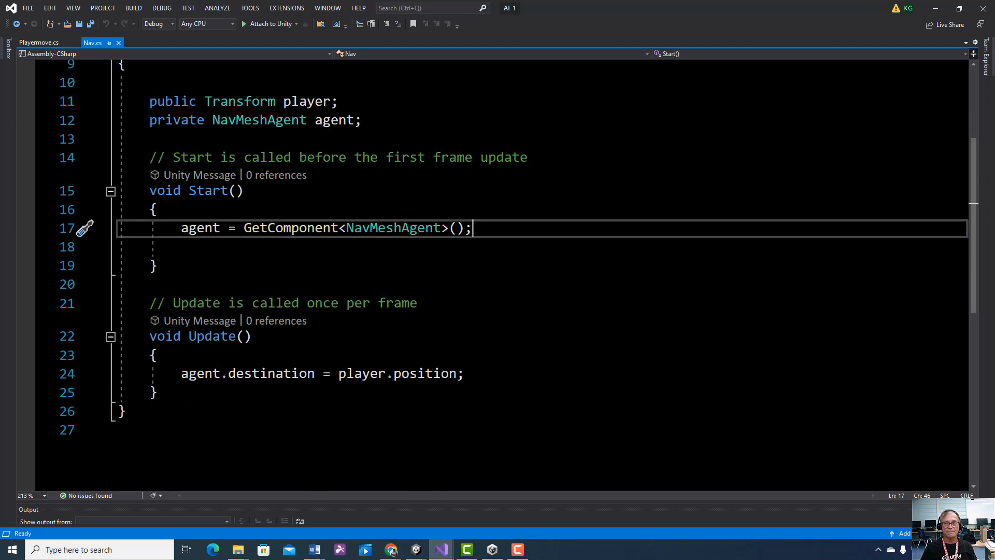
click(936, 8)
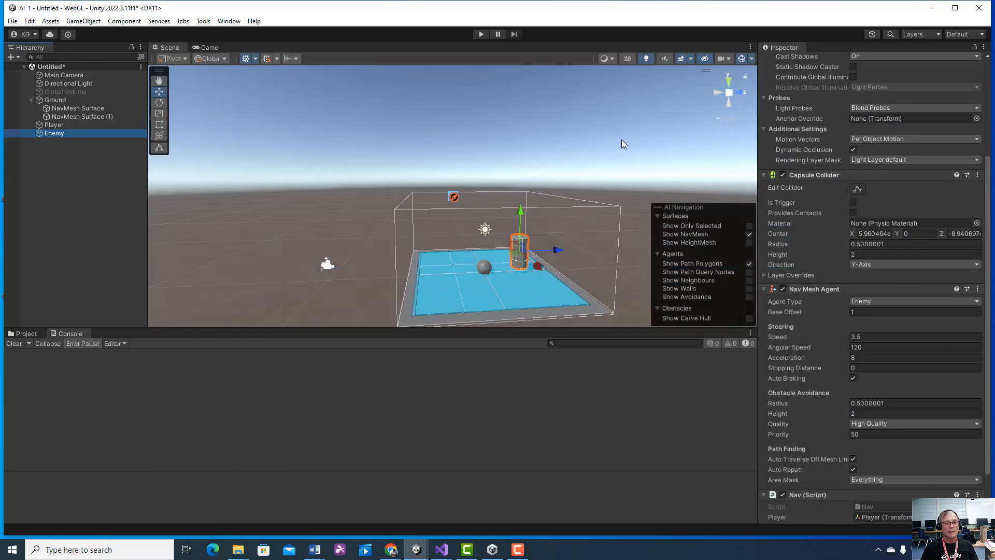
Step: Check the Enemy's Nav script Player reference and compare the agent types of the two NavMesh Surfaces
scroll(855, 477, down, 3)
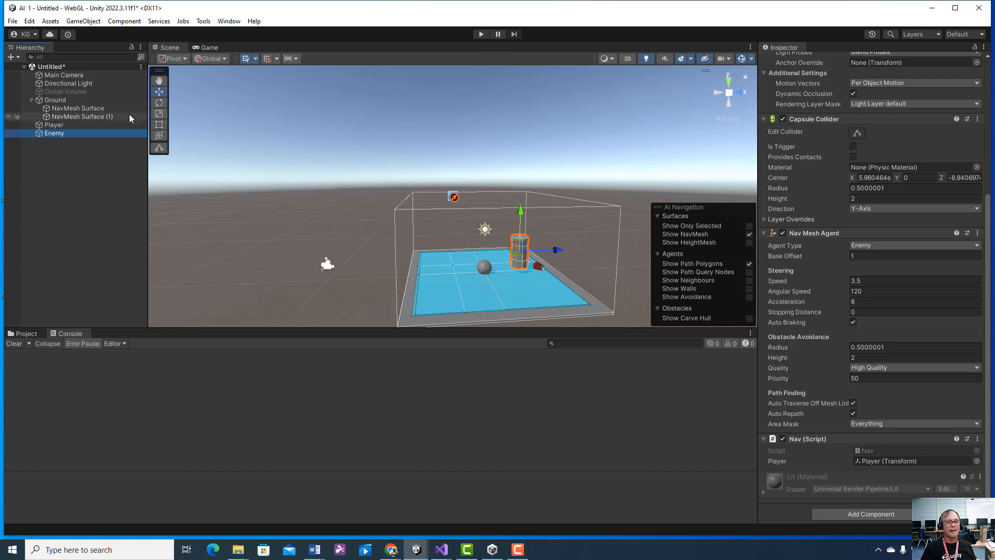
click(84, 109)
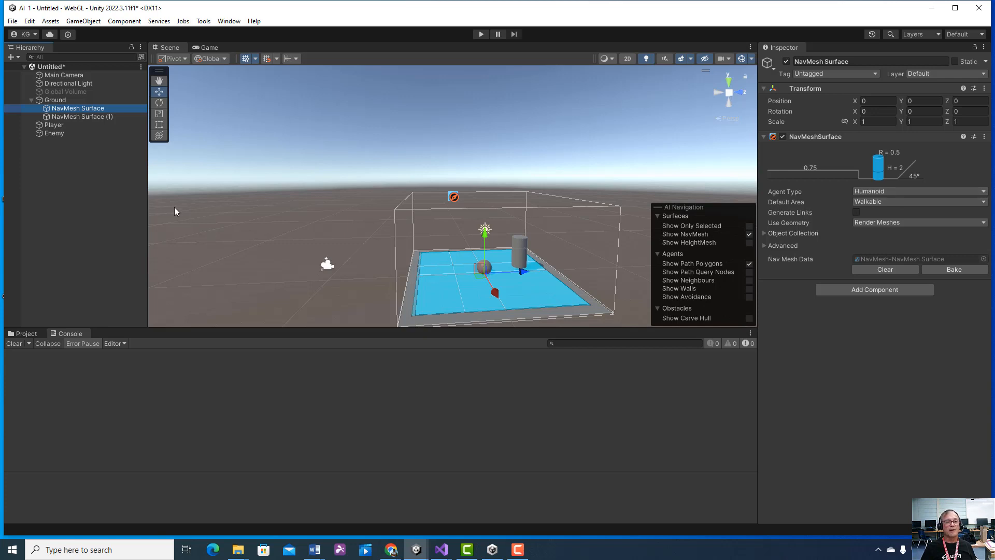
click(100, 115)
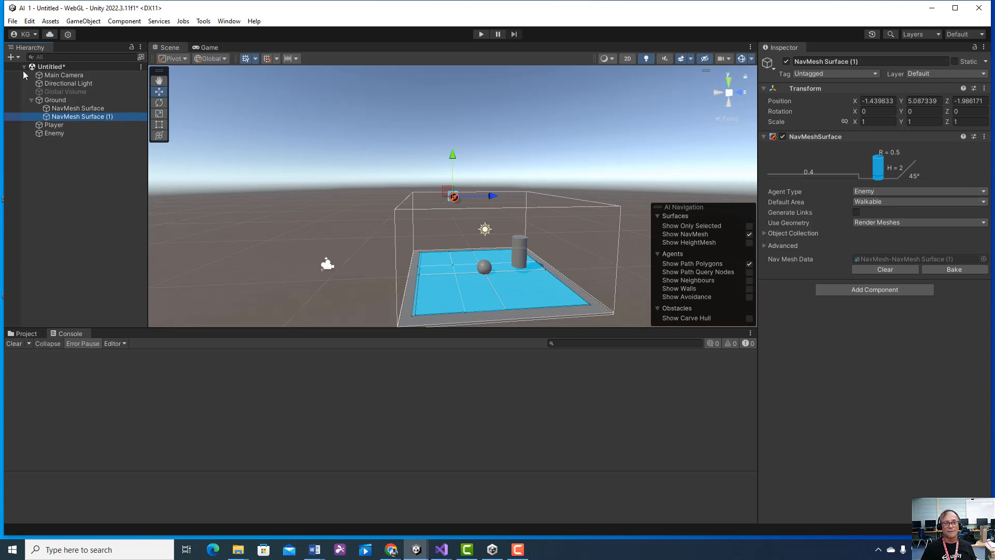
click(93, 108)
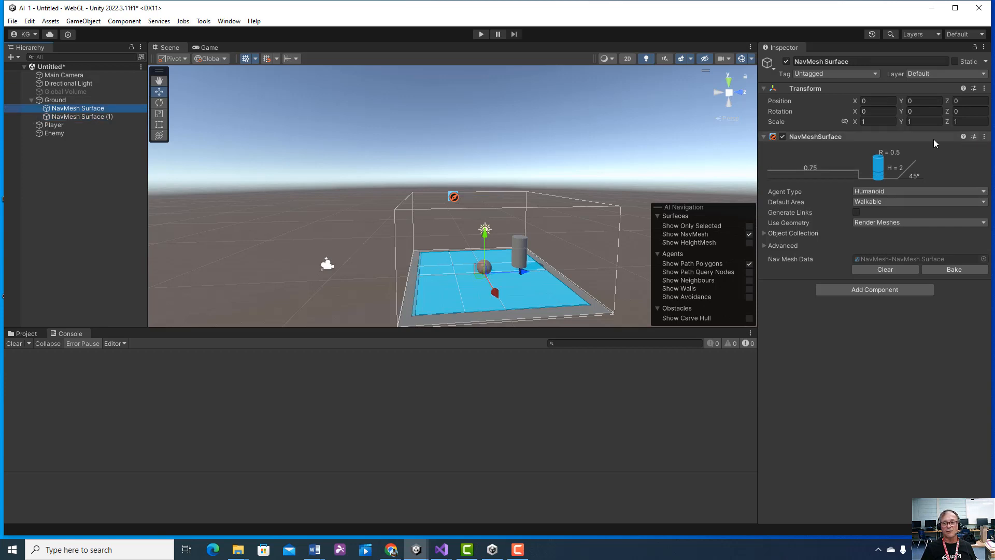
Step: Play-test the scene with NavMesh Surface (1) deactivated, stop it, and reactivate that surface
click(129, 118)
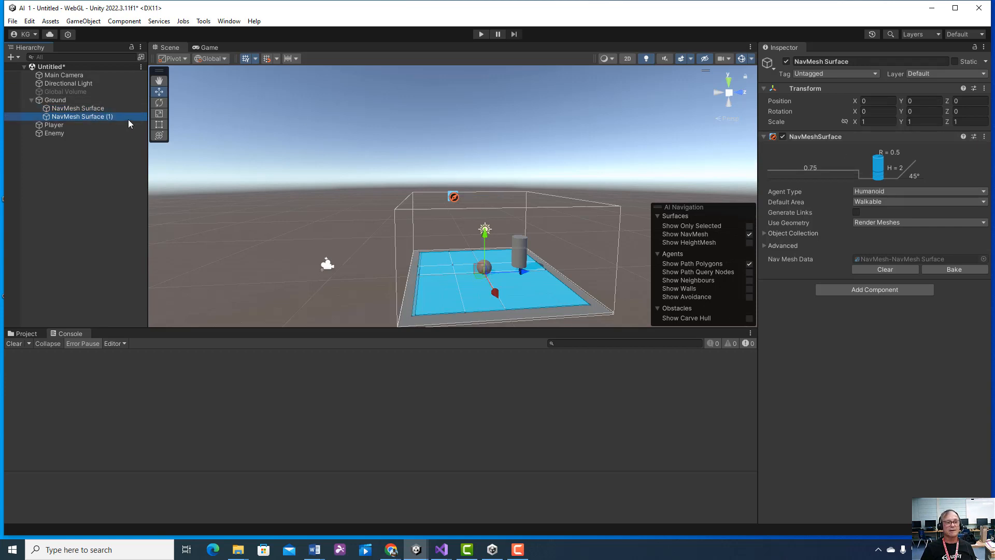
click(786, 61)
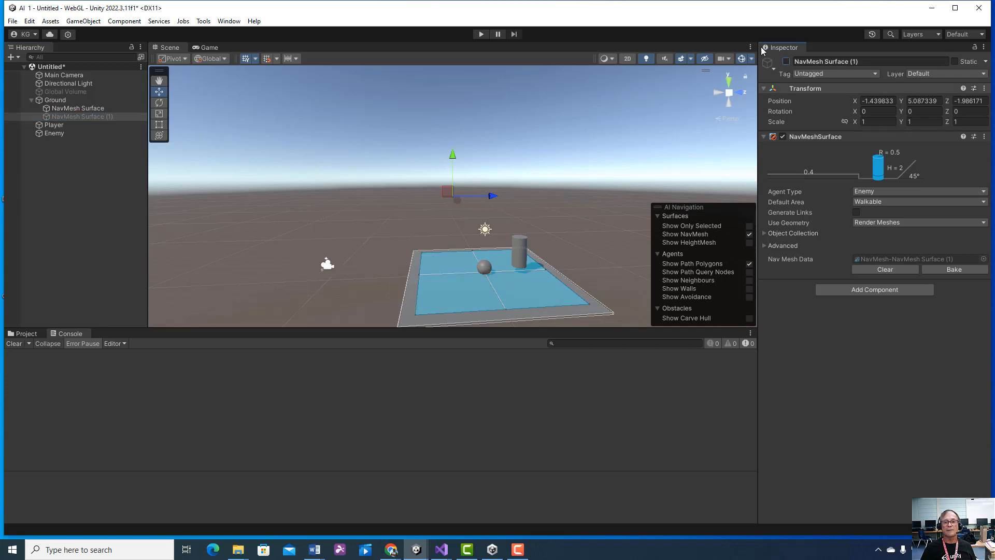
click(483, 33)
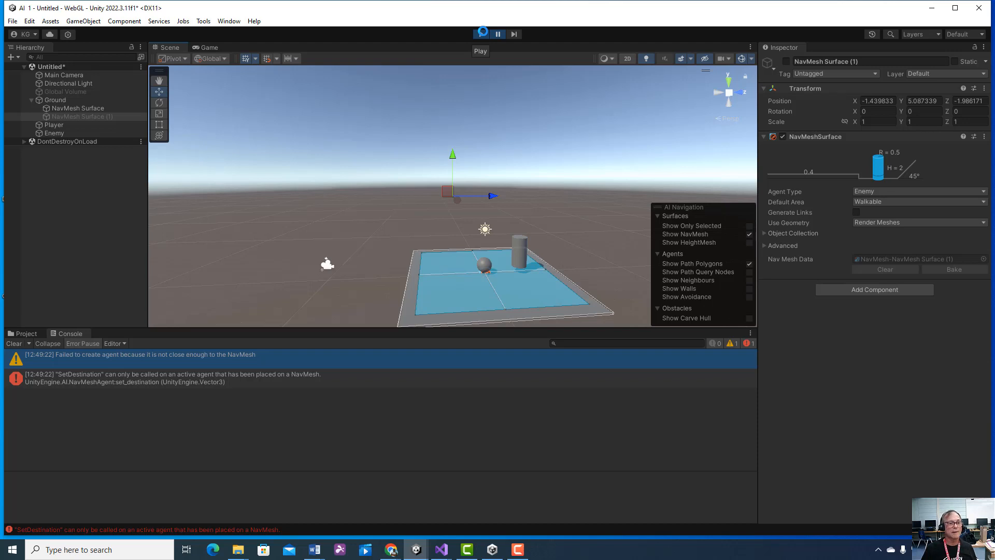
click(481, 34)
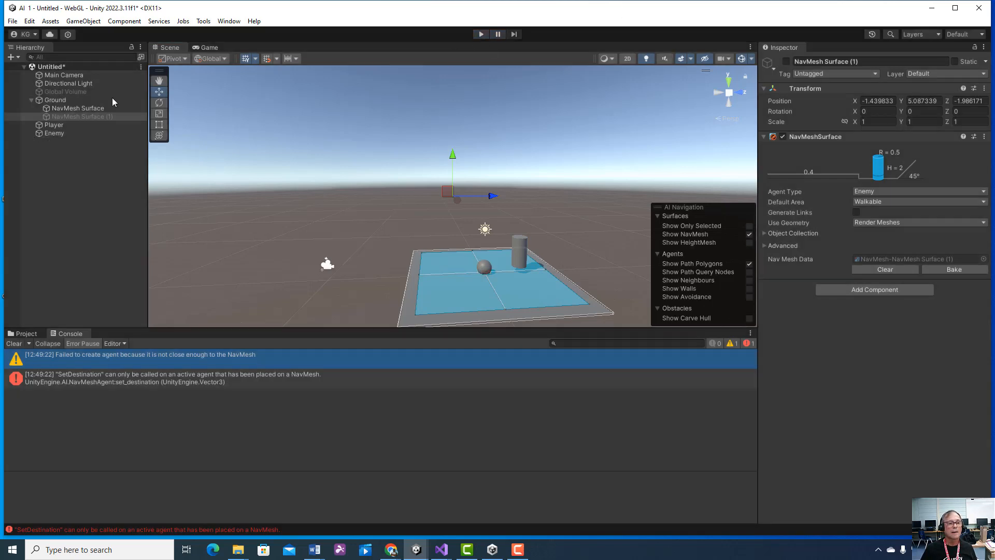
click(785, 62)
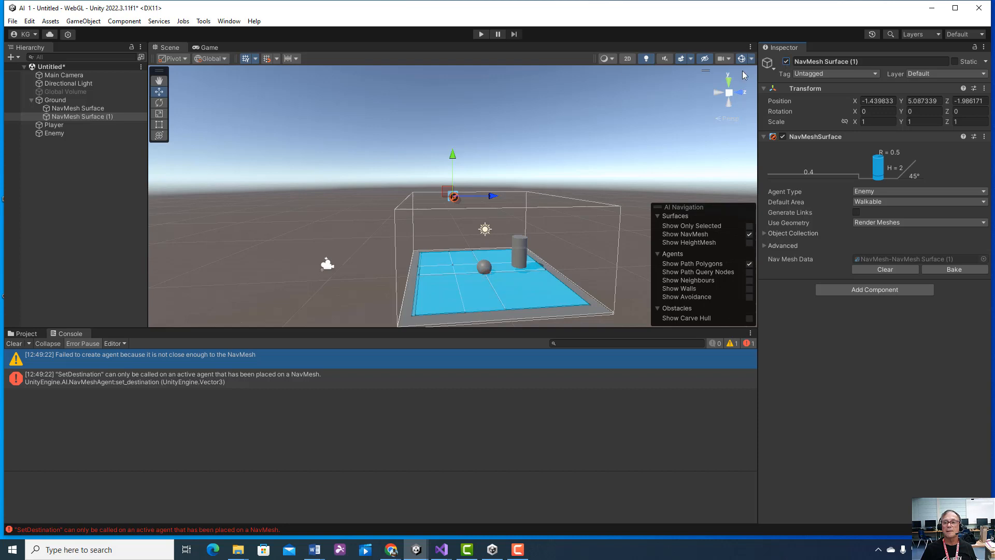
Step: Play-test the scene with both NavMesh Surfaces active, and stop it
click(480, 35)
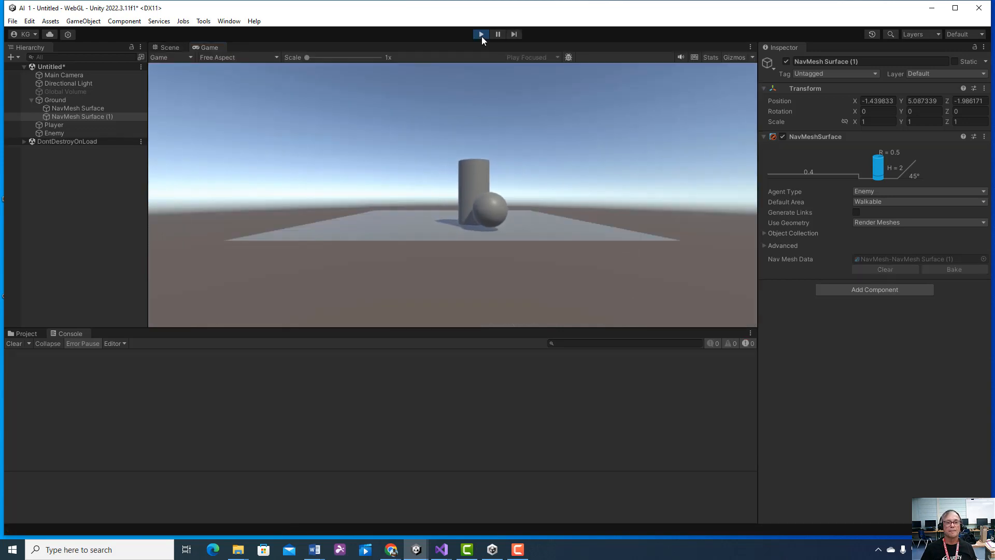
click(480, 35)
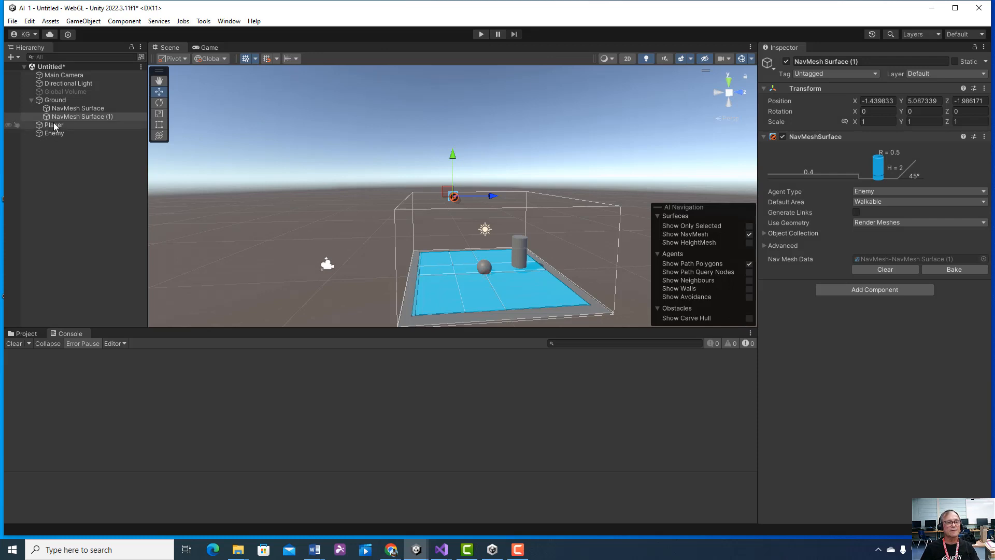
Step: Delete NavMesh Surface (1), play-test the scene with only the Humanoid NavMesh Surface, and stop it
right_click(101, 116)
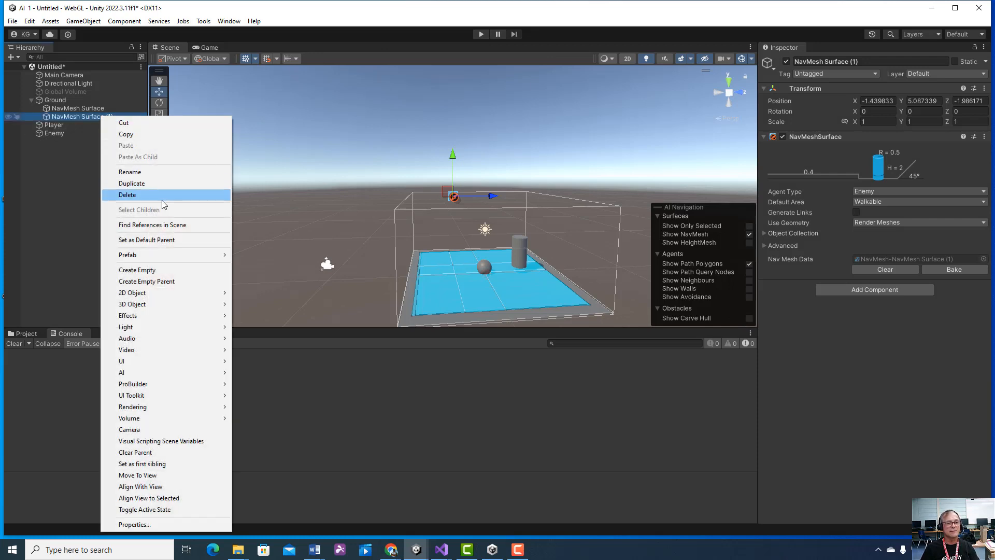
click(156, 197)
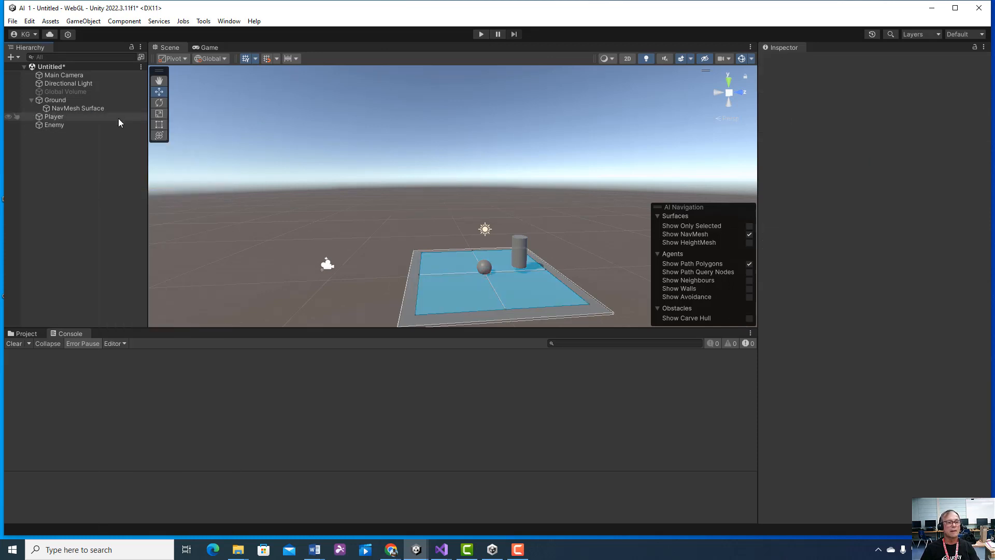
click(88, 107)
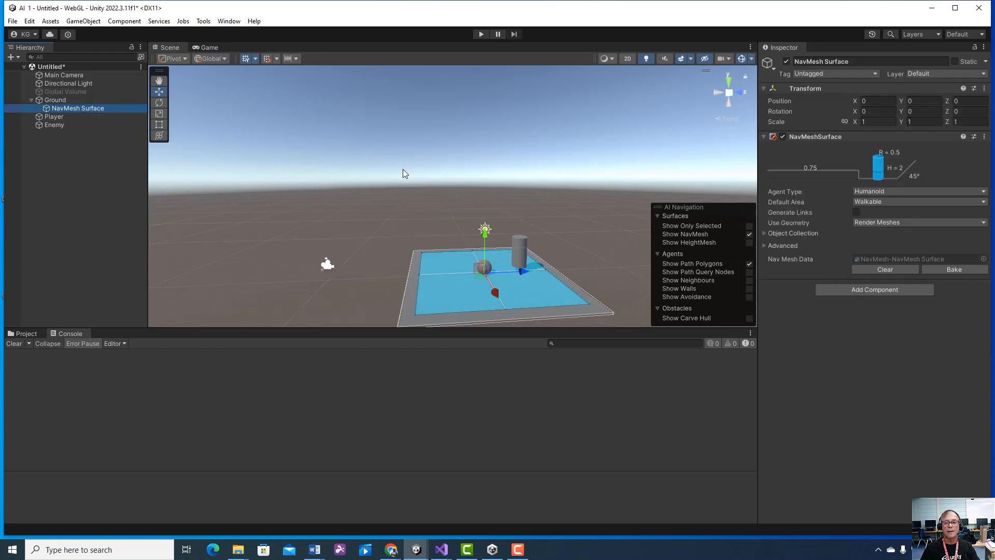
click(479, 34)
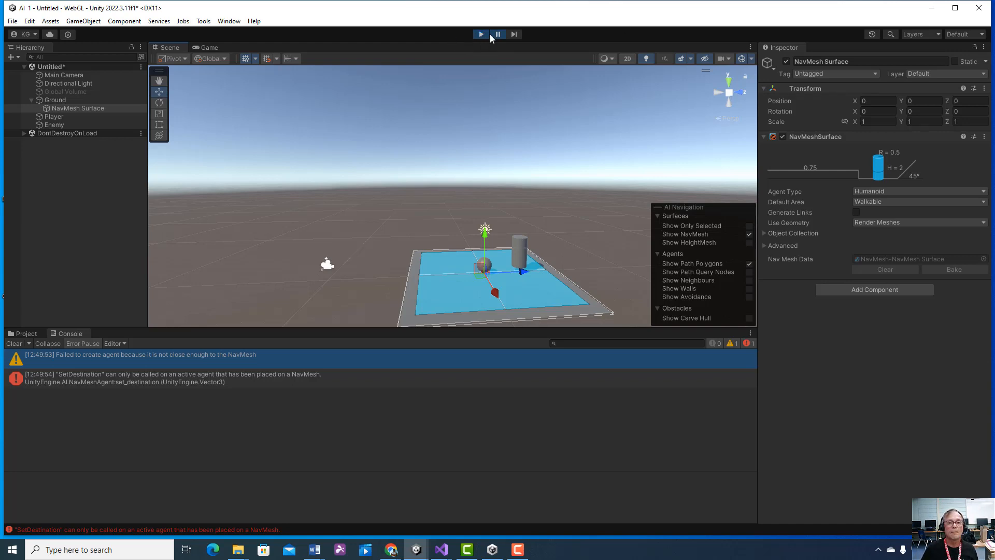
click(481, 34)
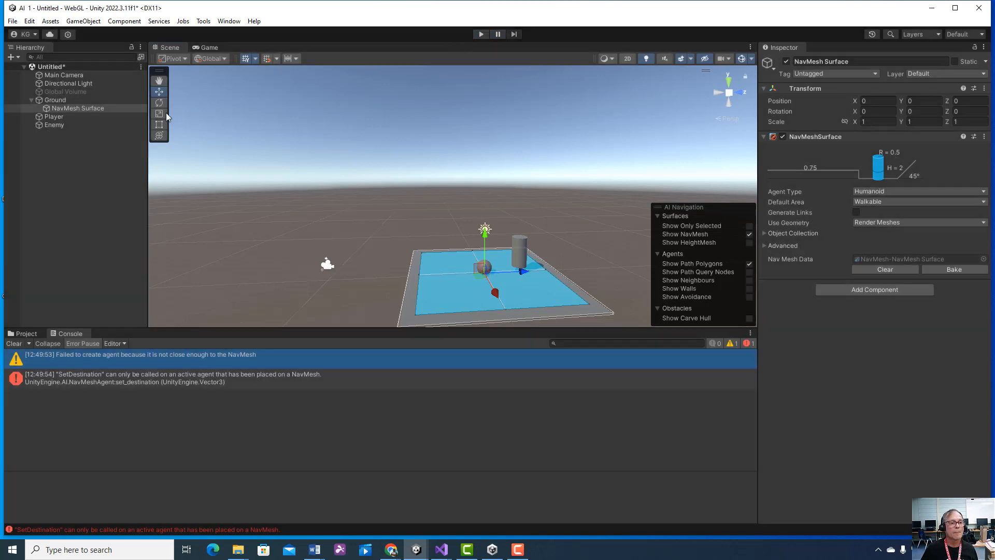
Step: Check the Enemy's Nav Mesh Agent settings and its Nav script's Player reference
click(108, 124)
scroll(941, 368, down, 5)
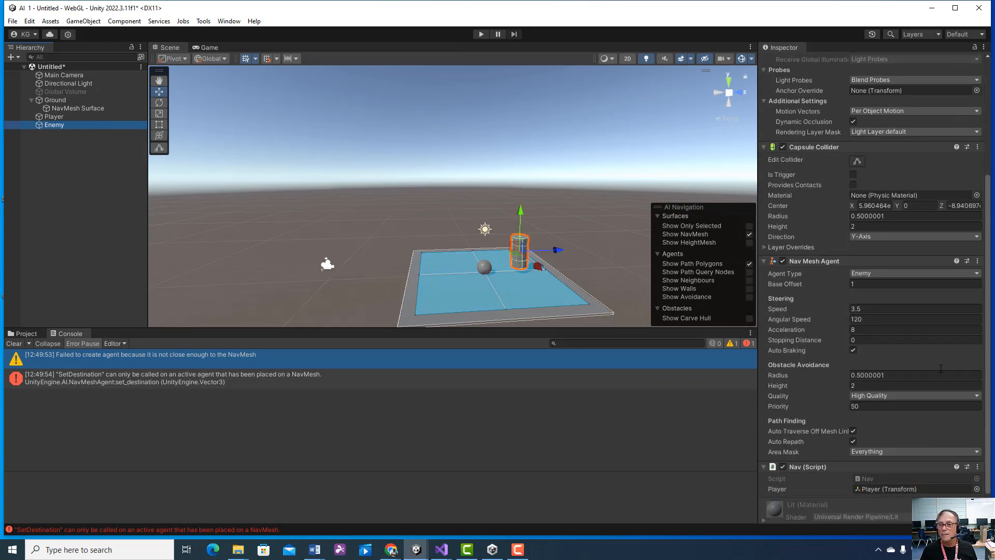
scroll(940, 369, down, 2)
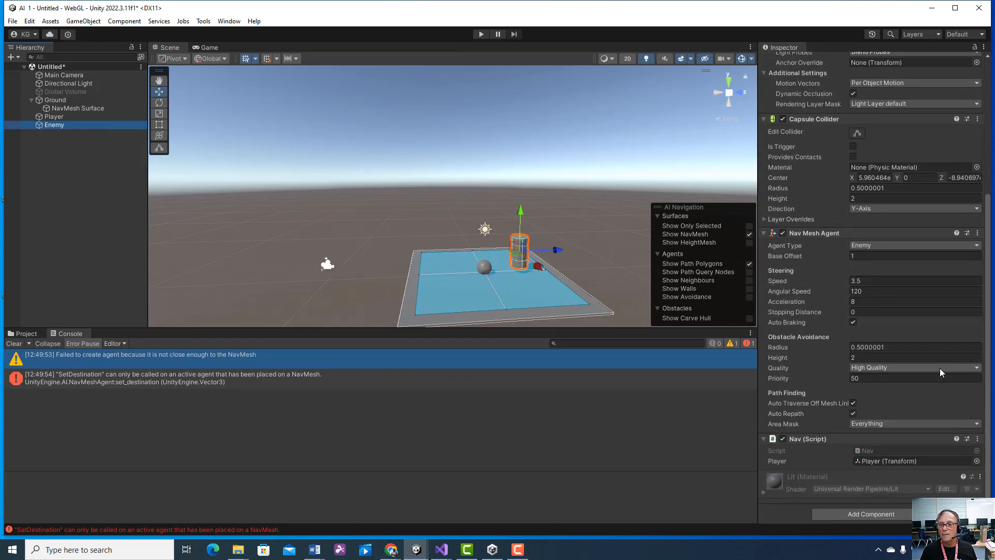
scroll(940, 368, up, 1)
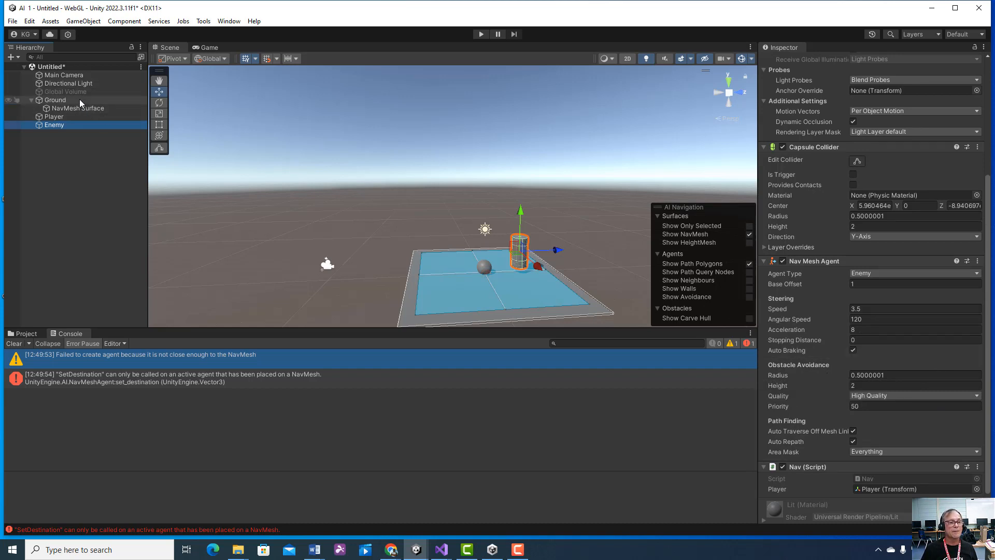
Step: Rebake the remaining NavMesh Surface with the Humanoid agent type, play-test the scene, and stop it
click(94, 108)
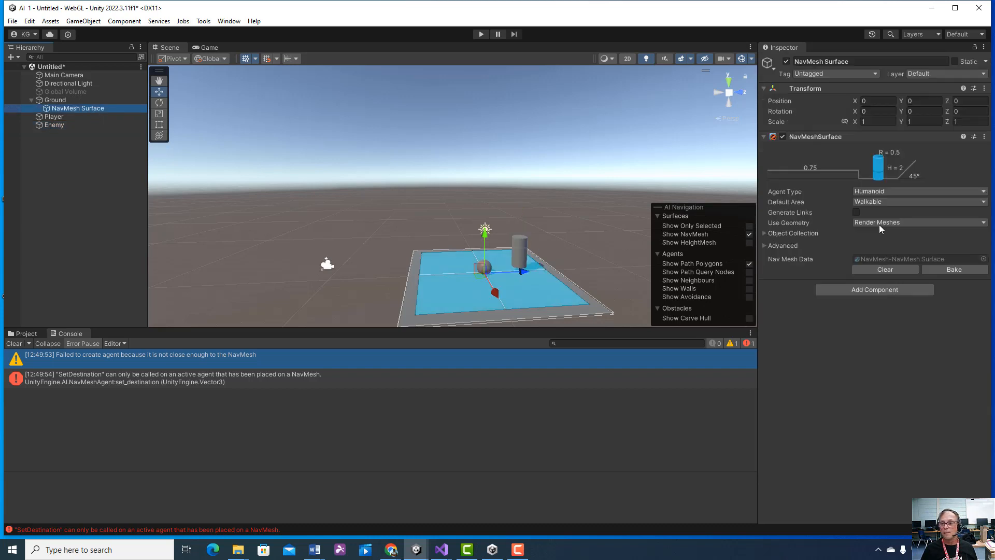
click(962, 268)
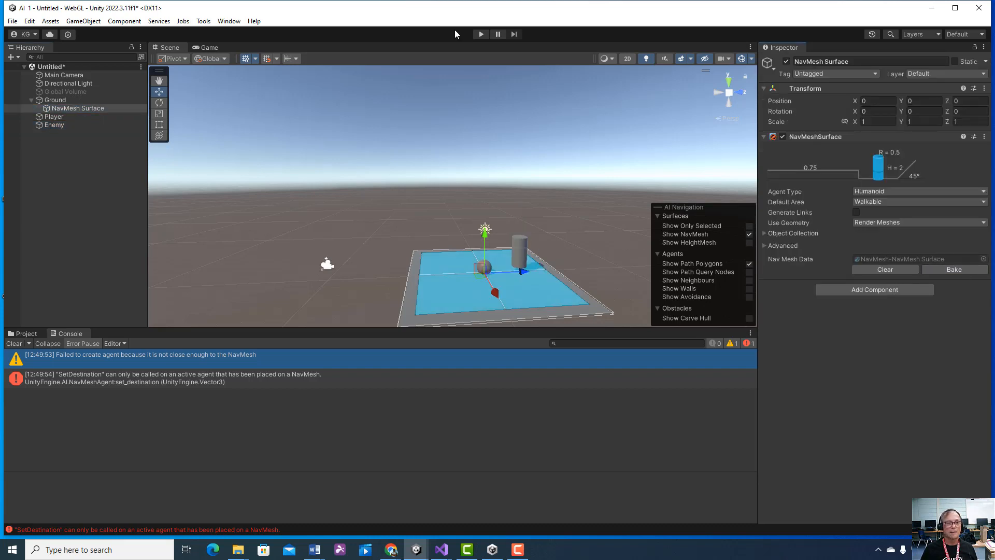
click(482, 34)
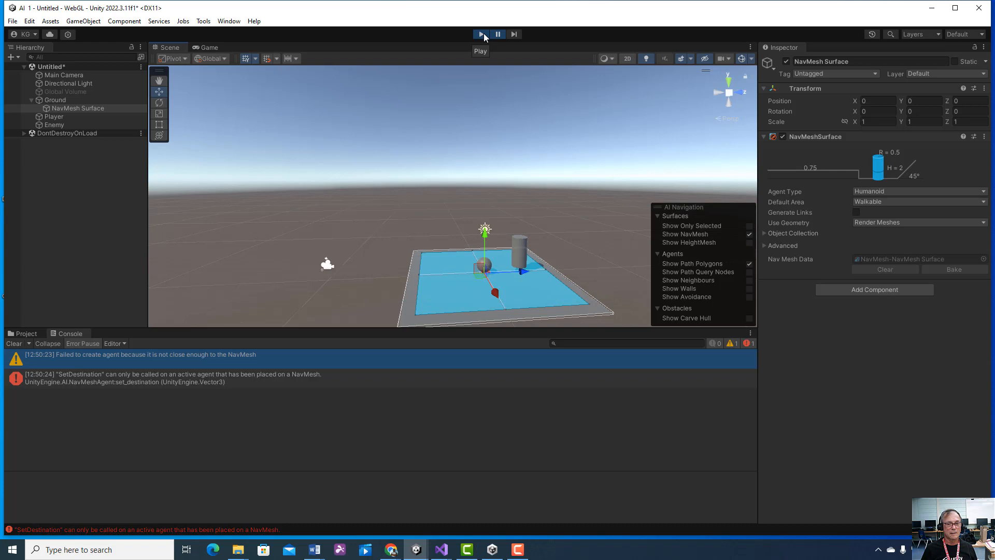
click(482, 34)
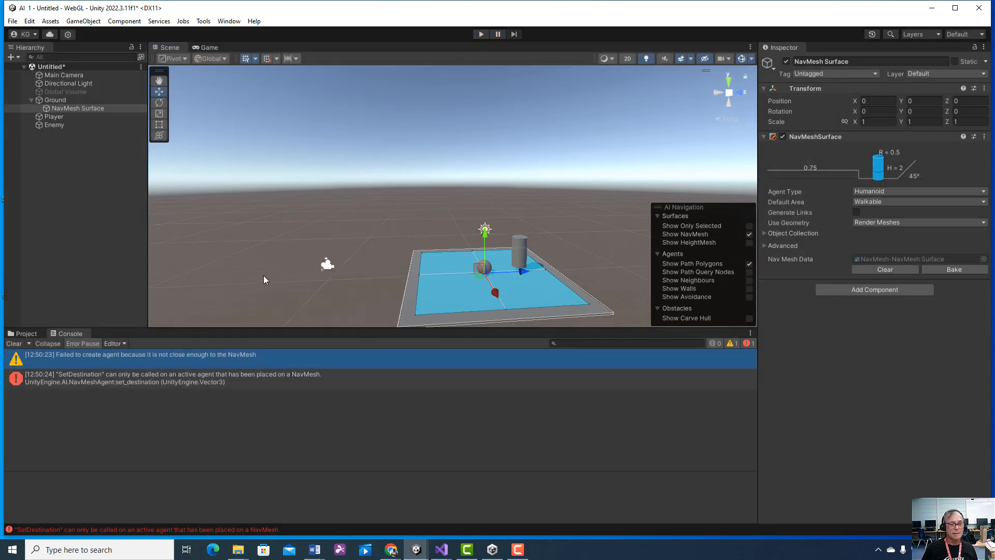
Step: Lower the Enemy cylinder to about Y 1.22 and raise the Player sphere to about Y 0.59
click(521, 259)
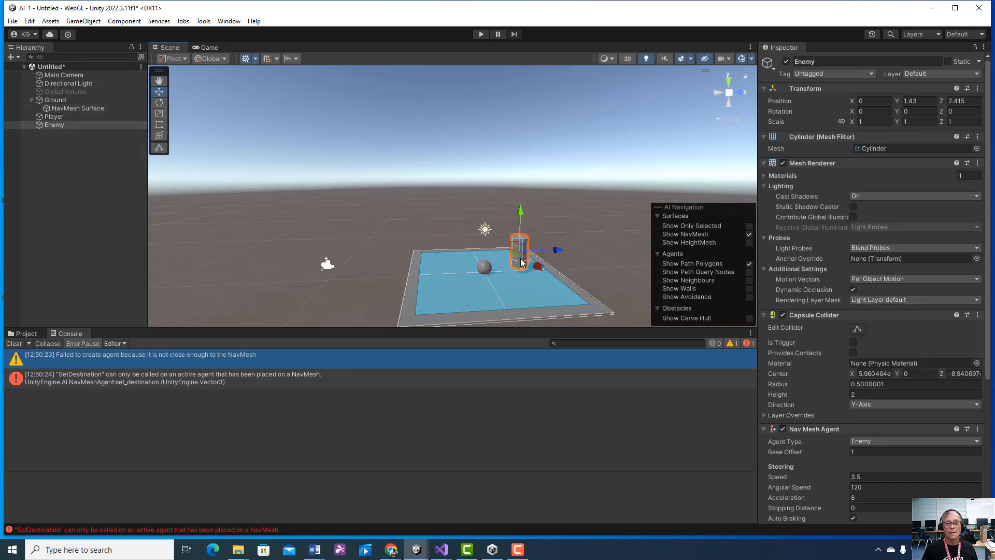
drag(523, 206, 522, 211)
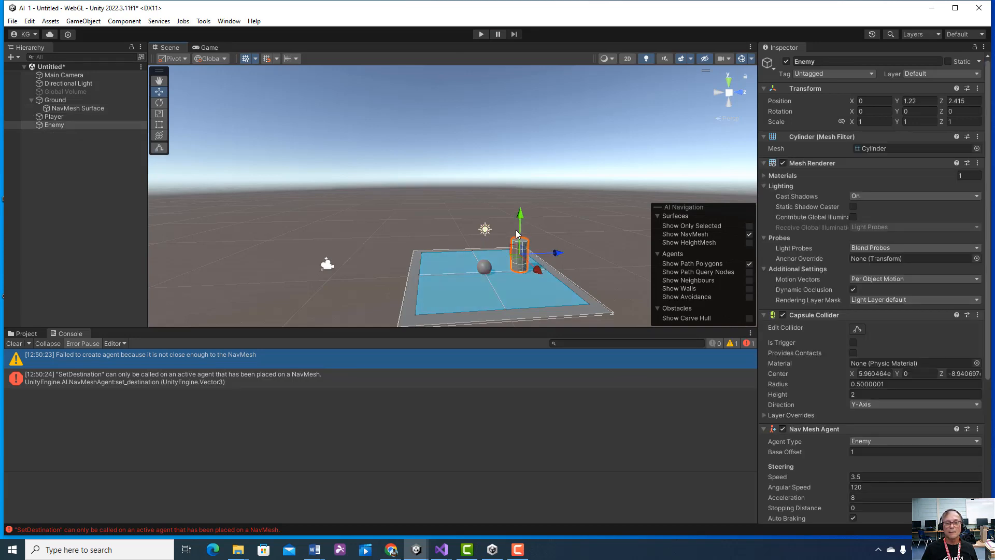
click(483, 269)
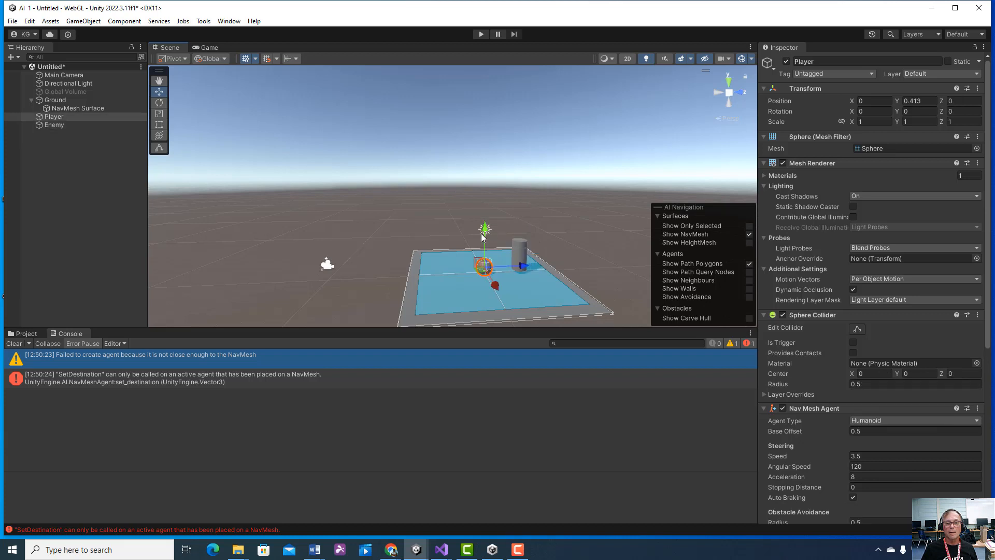
mouse_move(485, 232)
mouse_down()
mouse_move(487, 216)
mouse_move(486, 227)
mouse_up()
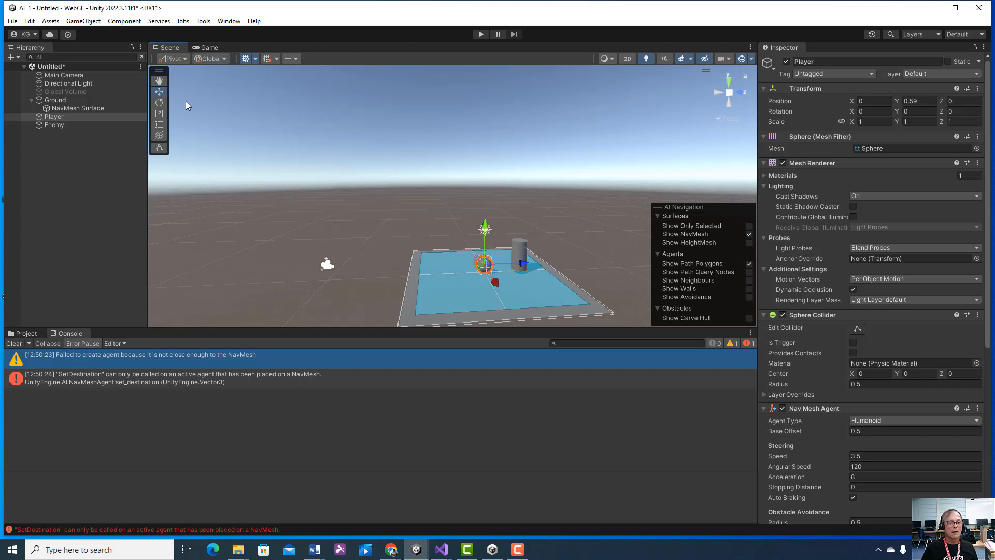
Step: Rebake the Humanoid NavMesh Surface for the repositioned Enemy and Player, then play-test the scene and stop it
click(74, 108)
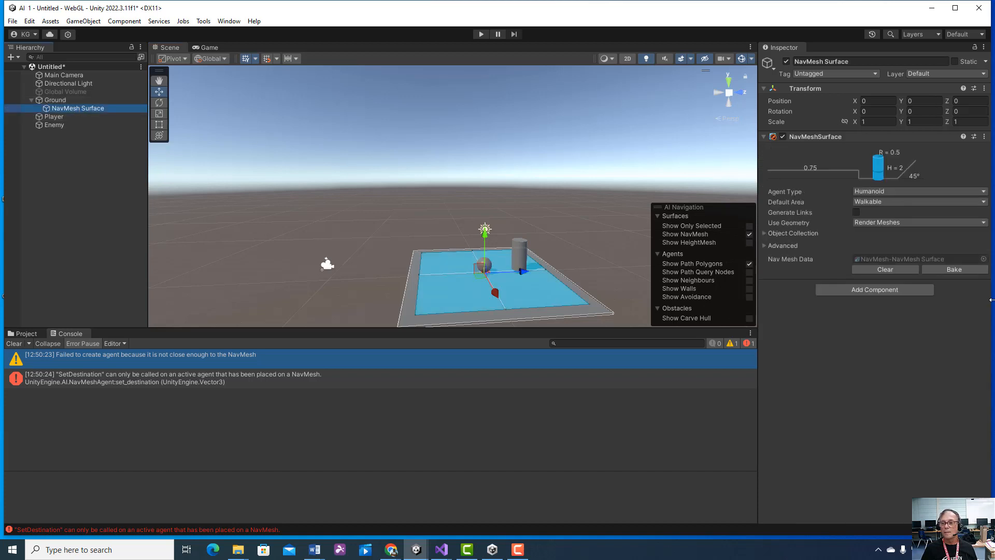
click(958, 270)
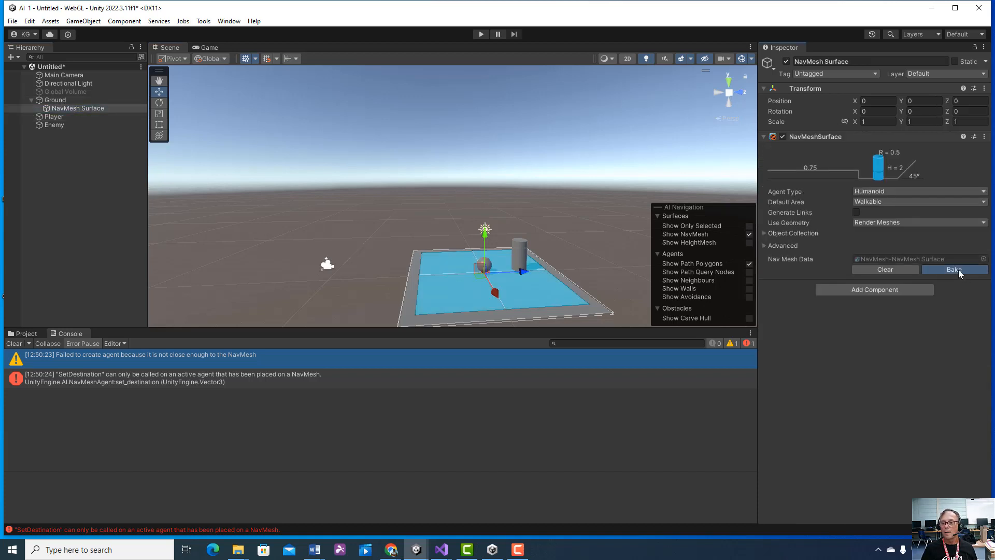
click(480, 35)
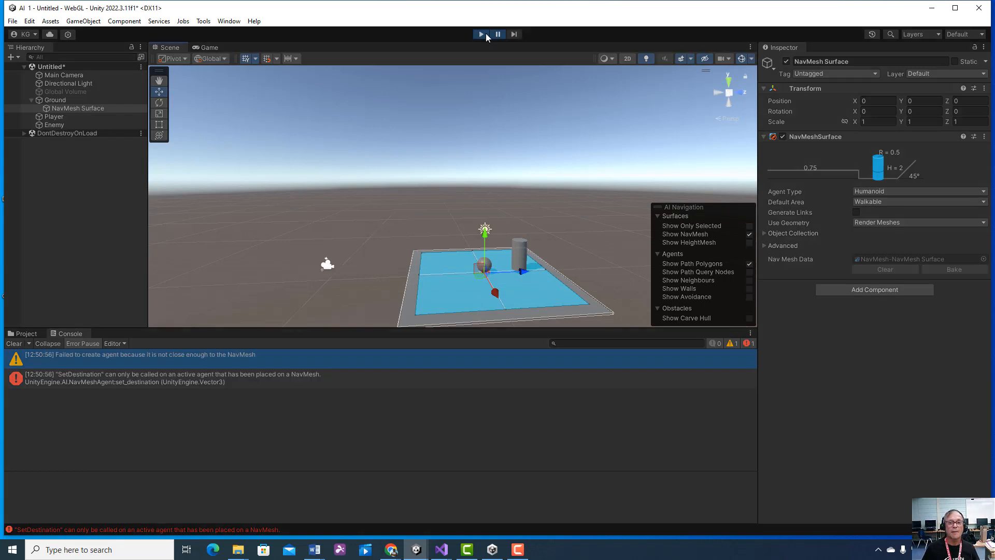
click(483, 33)
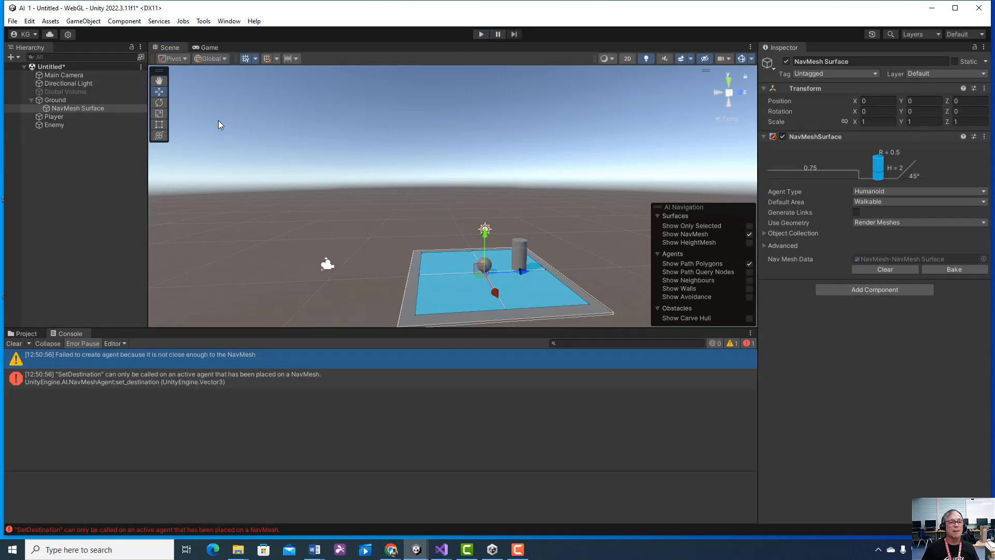
right_click(57, 106)
click(57, 99)
right_click(57, 99)
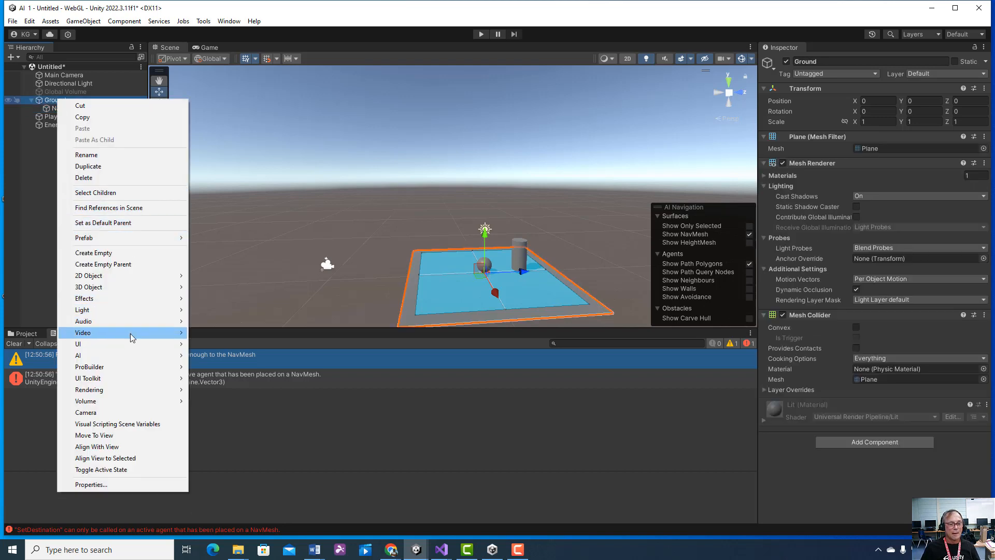
mouse_move(130, 335)
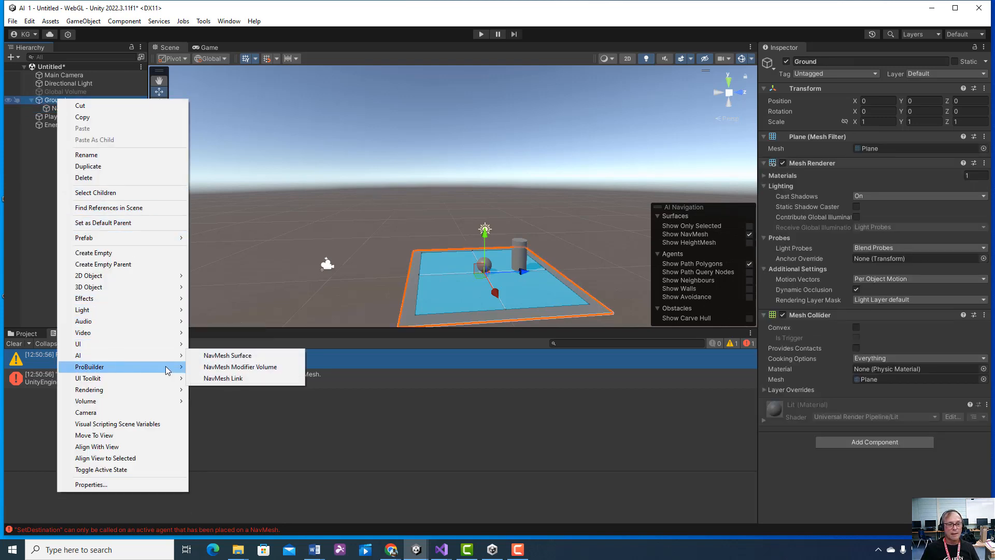
mouse_move(166, 366)
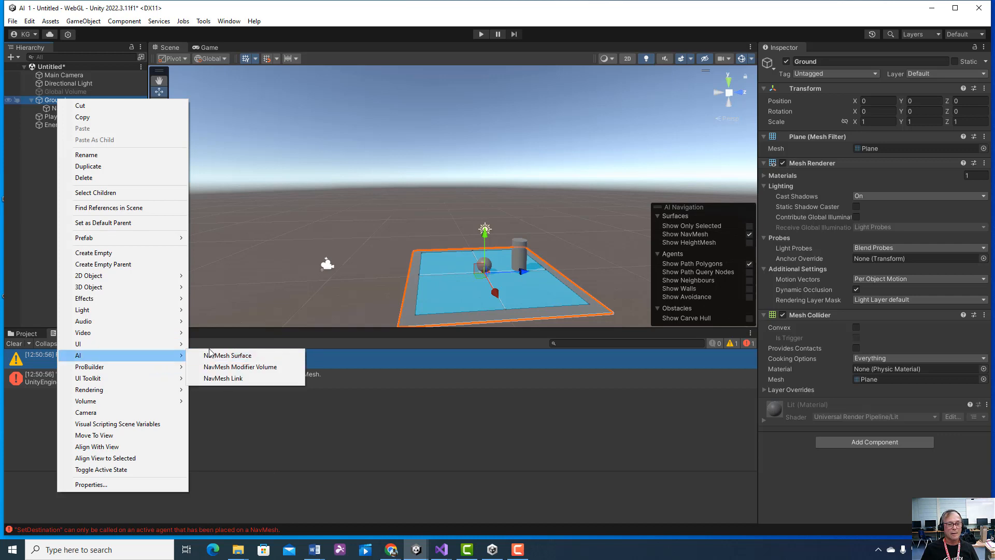
click(212, 354)
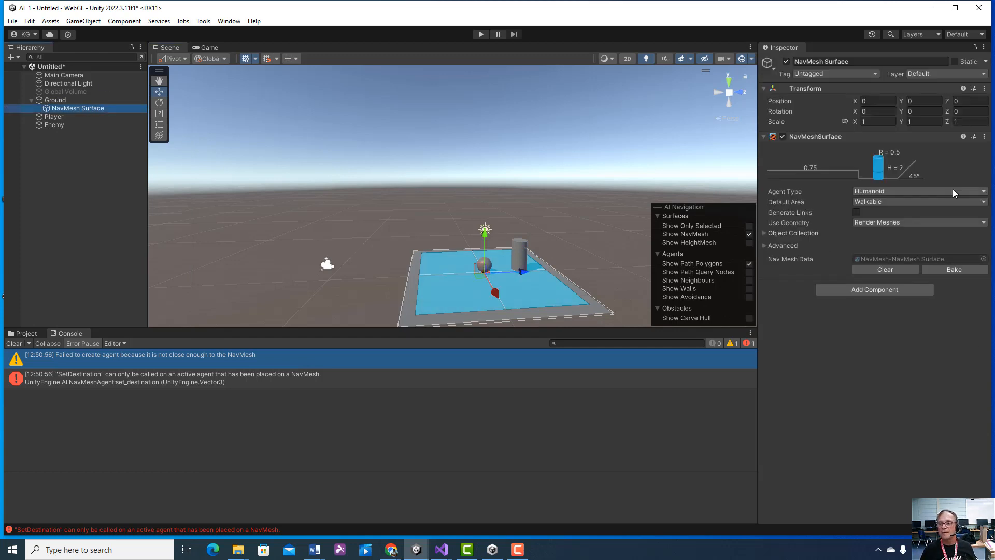
Step: Set the NavMesh Surface's agent type to Enemy, play-test the scene without rebaking, and stop it
click(953, 190)
click(880, 215)
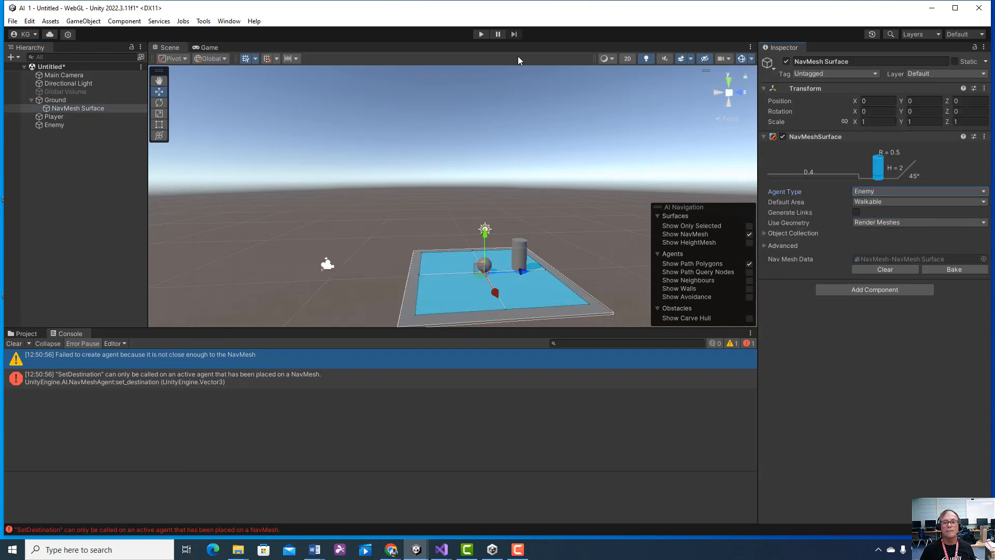
click(480, 35)
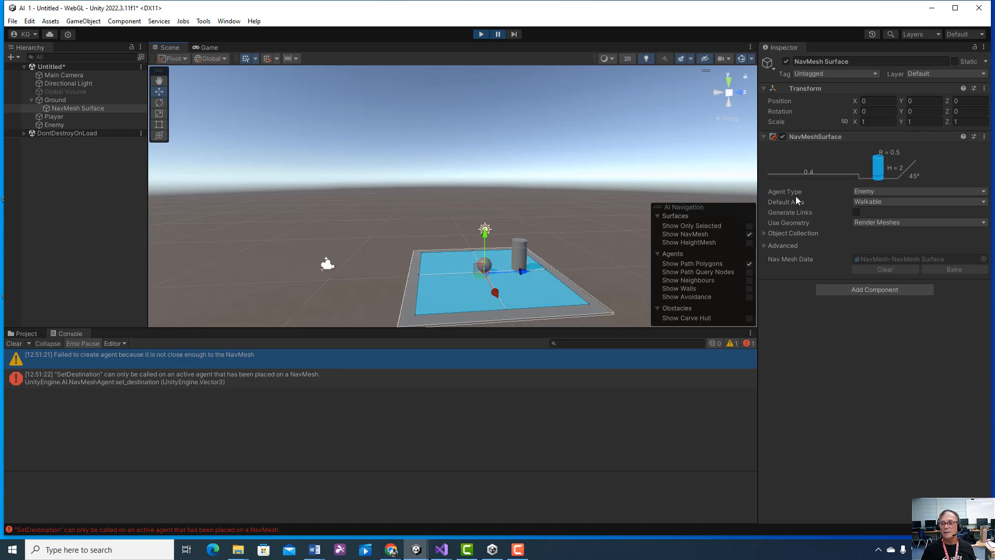
click(481, 35)
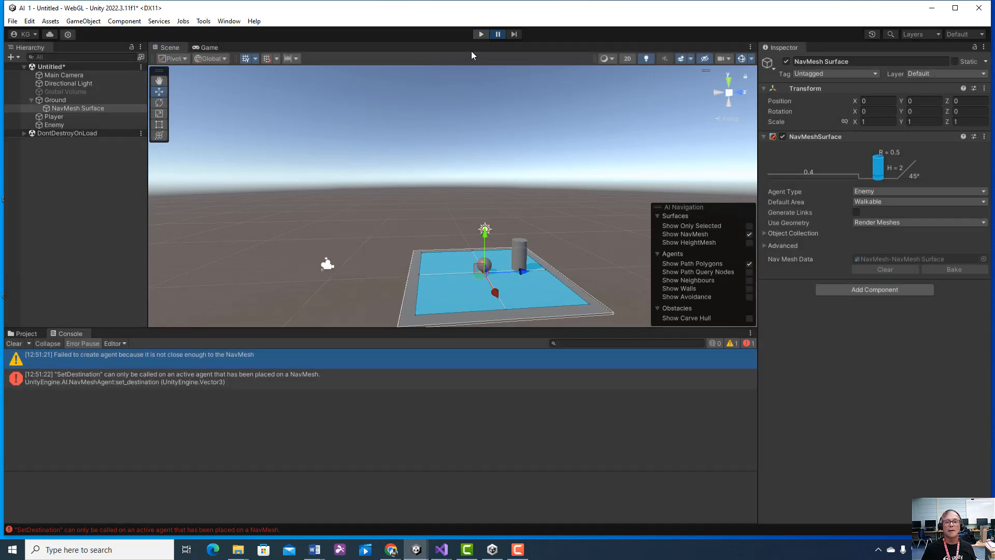
Step: Bake the NavMesh Surface for the Enemy agent type, play-test the scene, and stop it
click(949, 269)
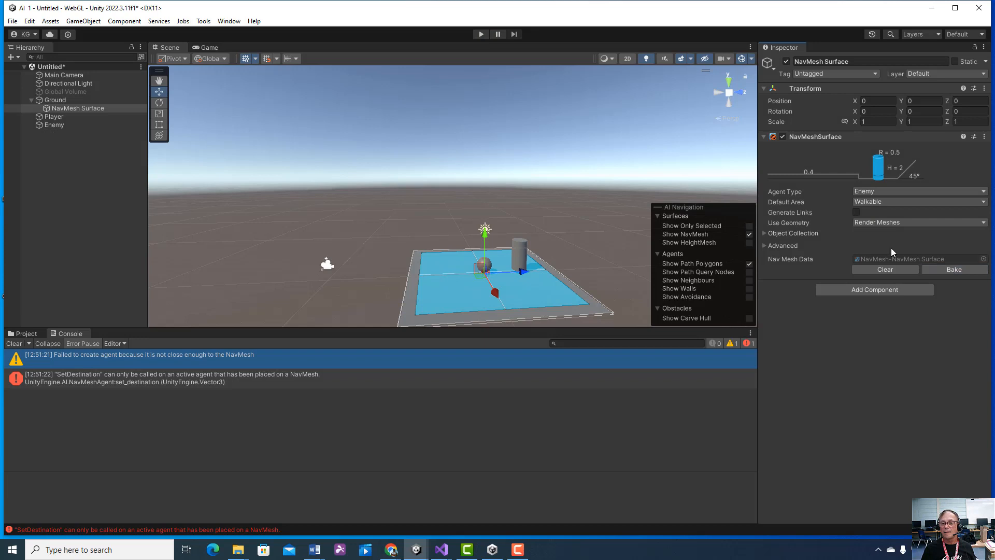
click(479, 34)
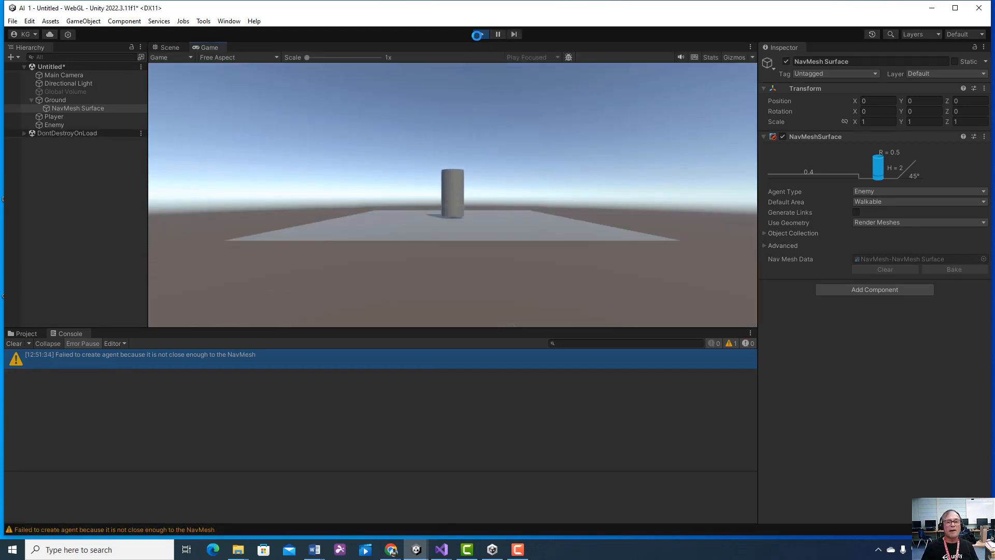
click(478, 35)
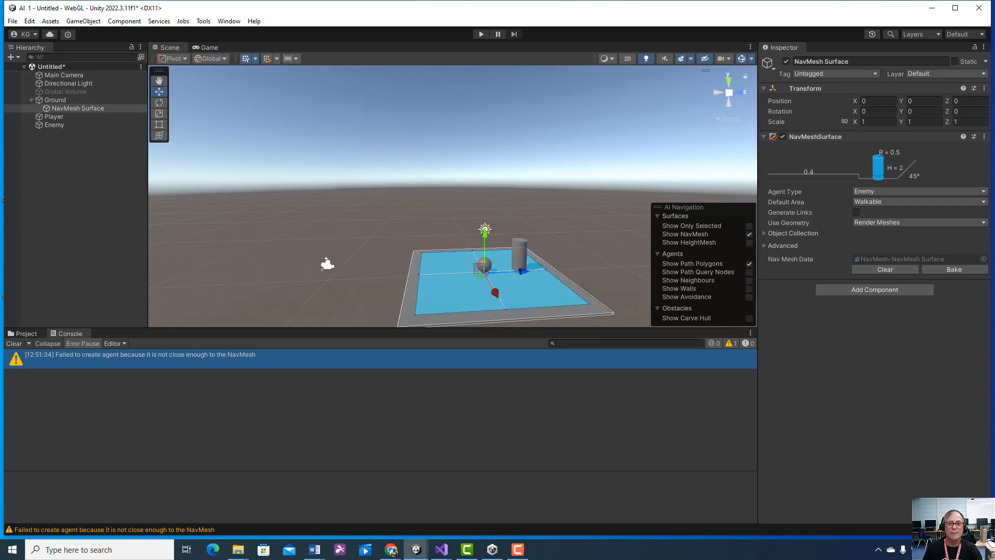
Step: Save the scene as enemynav in the project's Scenes folder
click(54, 99)
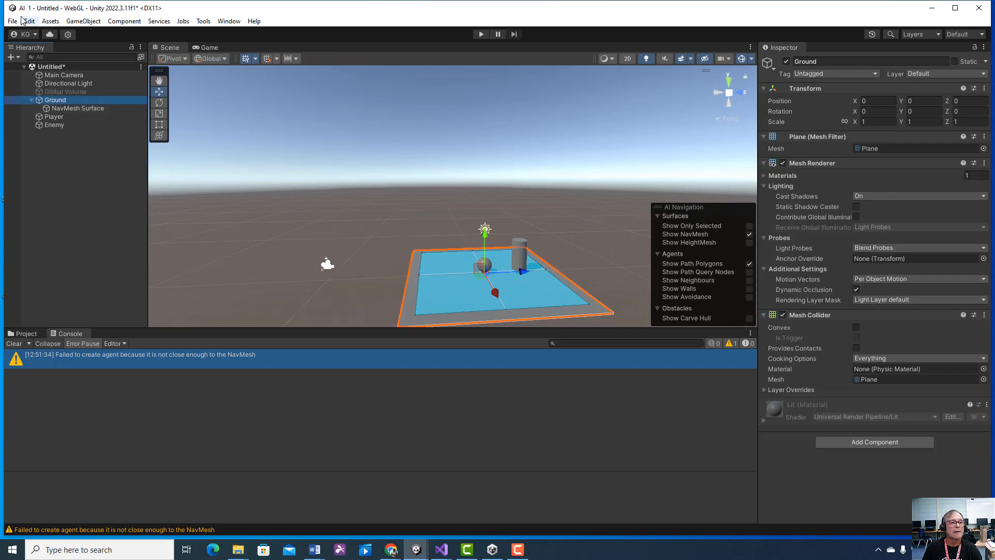
click(13, 21)
click(39, 84)
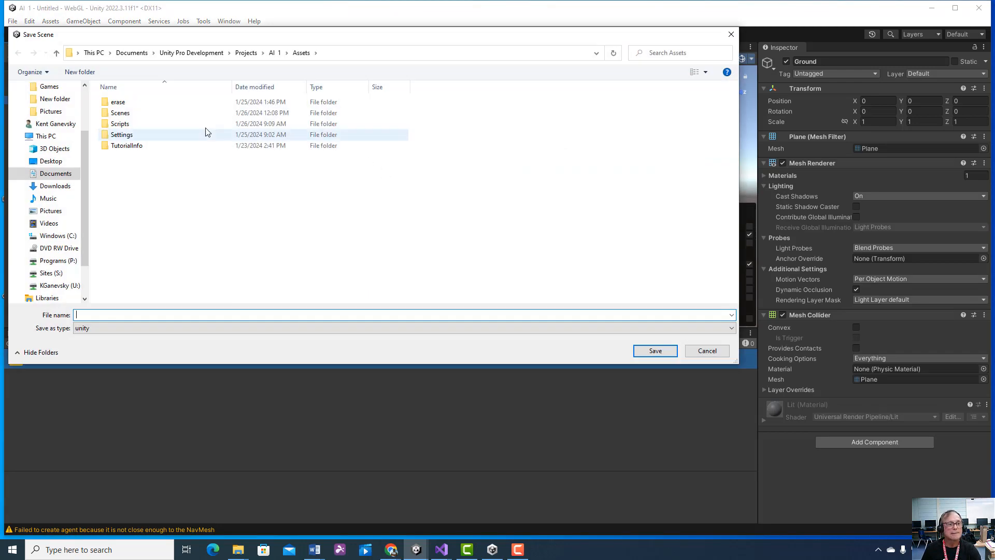
double_click(162, 112)
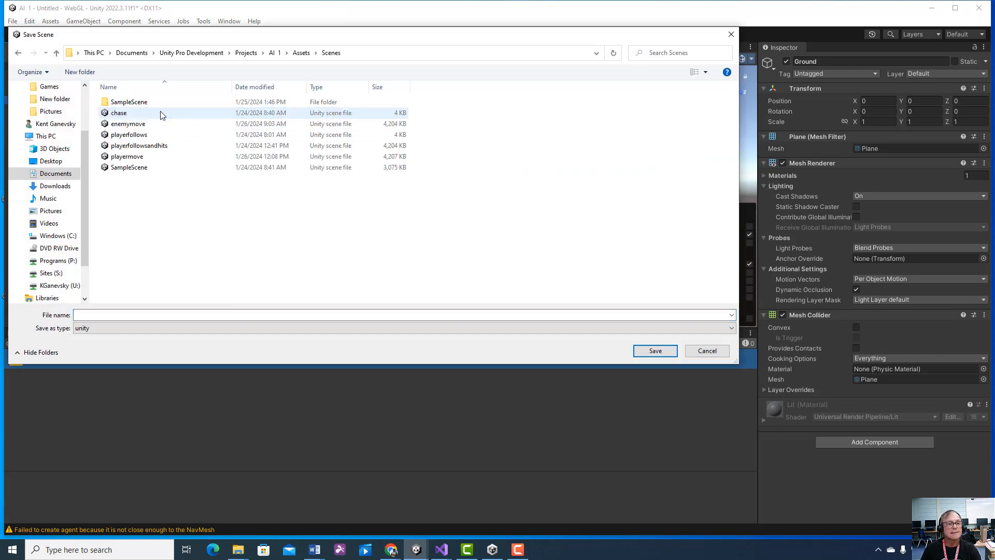
click(96, 312)
text(enemy)
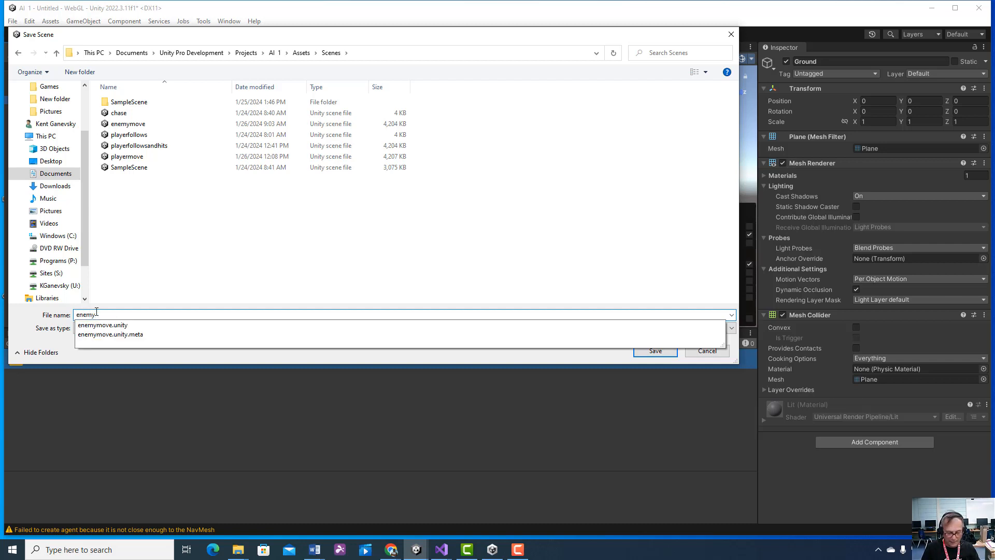
text(nav)
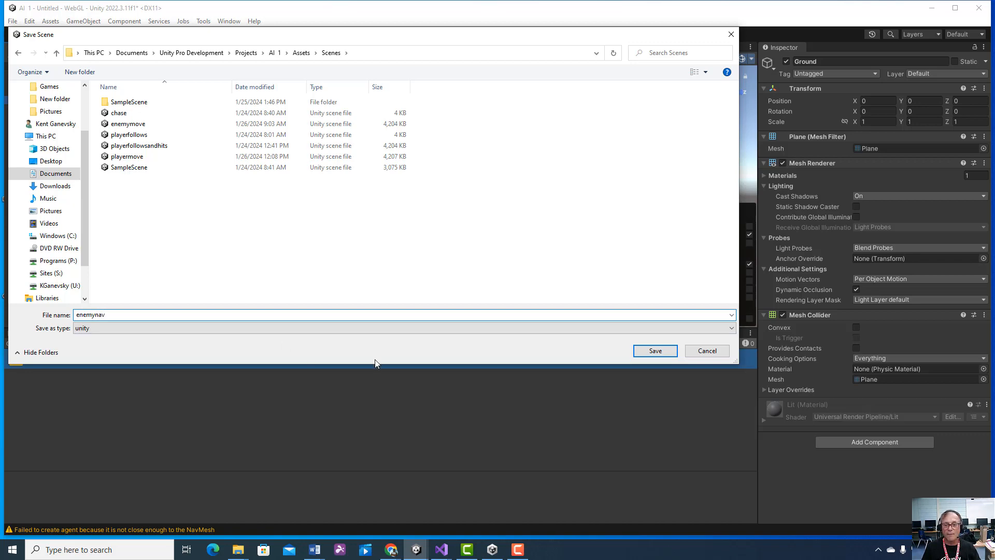
click(663, 350)
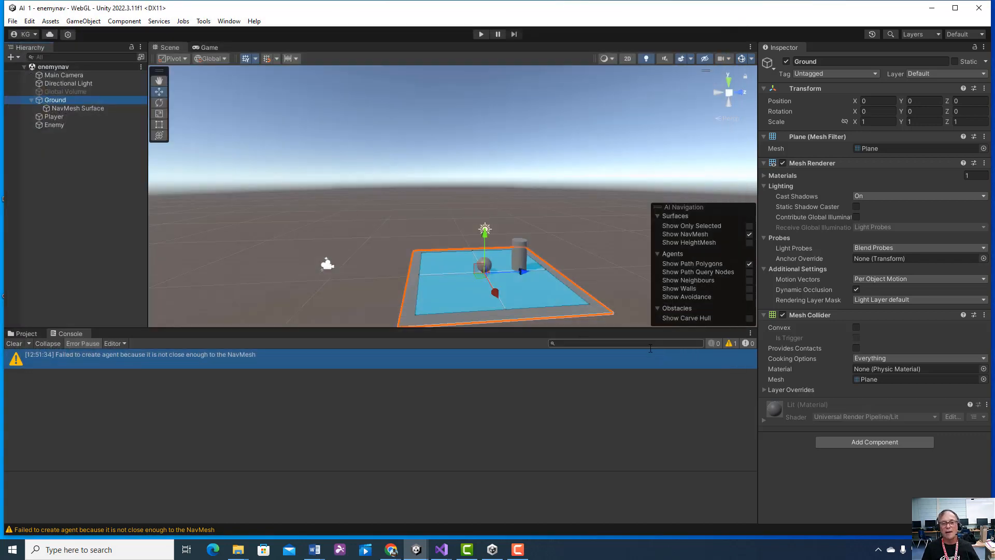
Step: Add a second NavMesh Surface under Ground, play-test the scene without baking it, and stop it
right_click(49, 99)
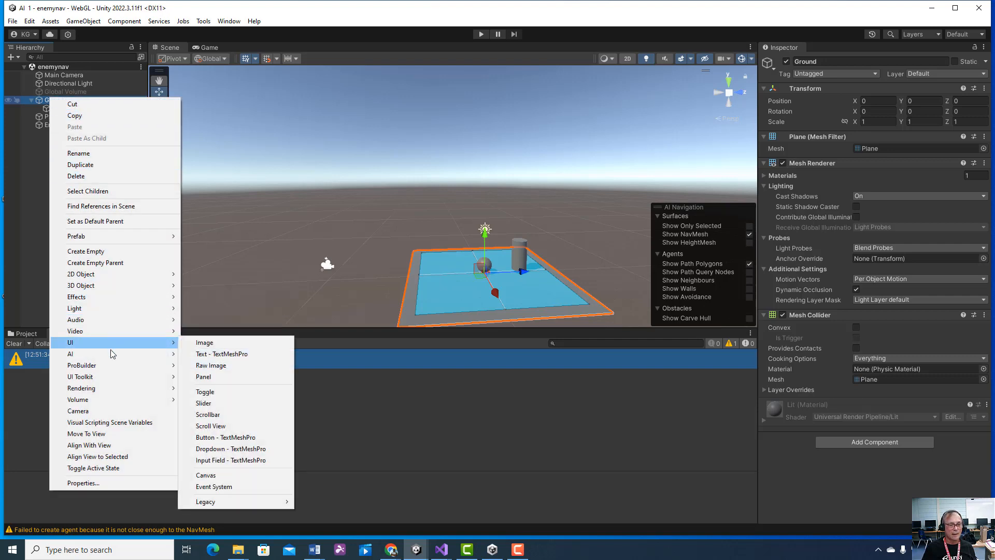
mouse_move(116, 353)
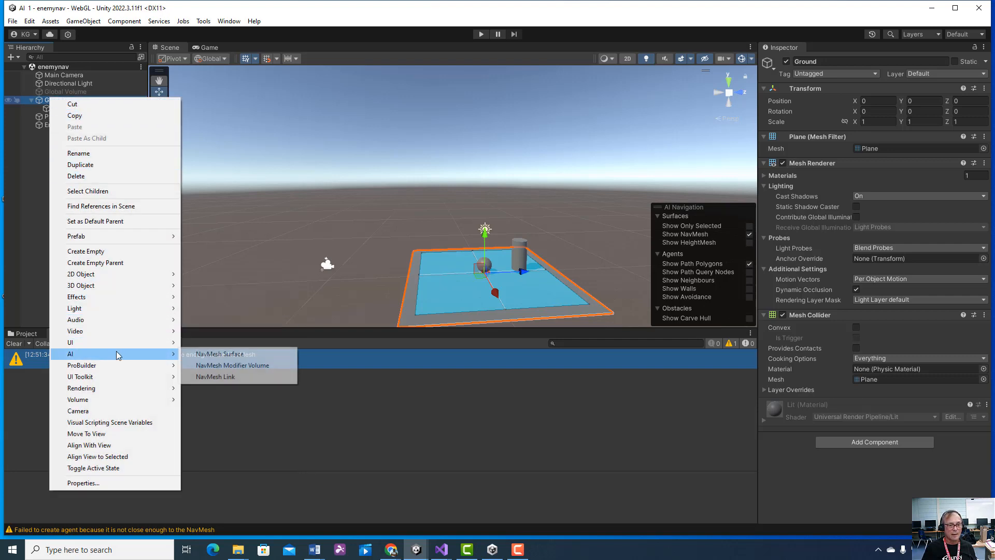
click(223, 354)
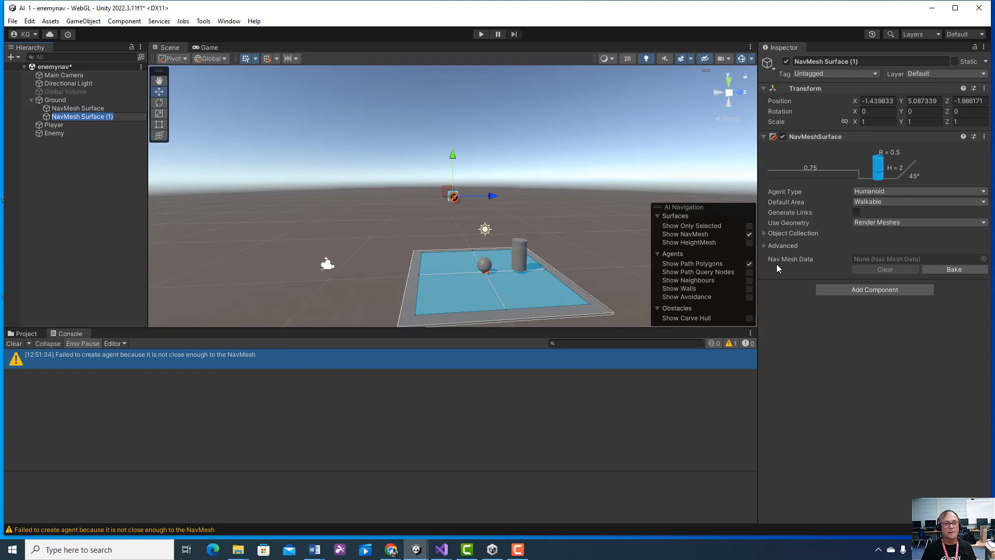
click(481, 35)
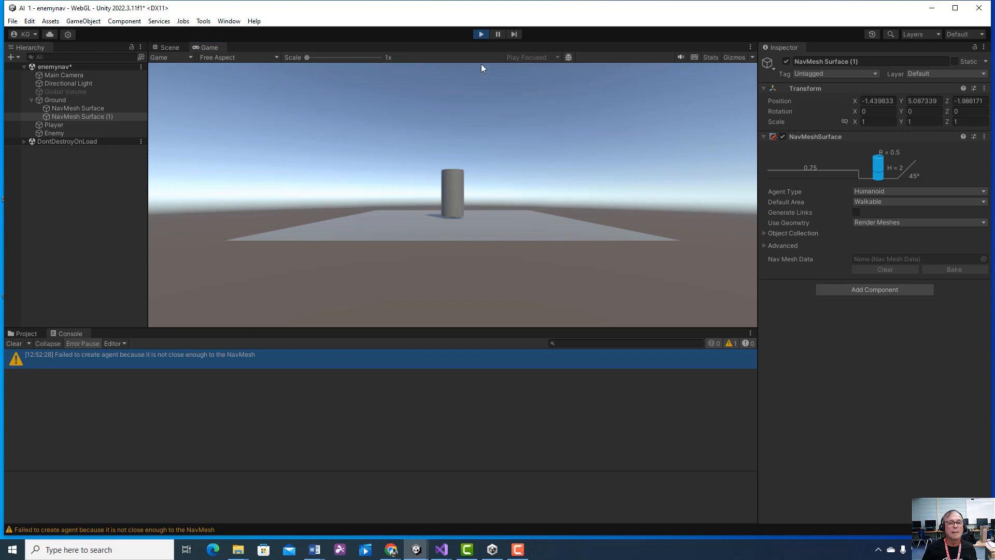
click(480, 34)
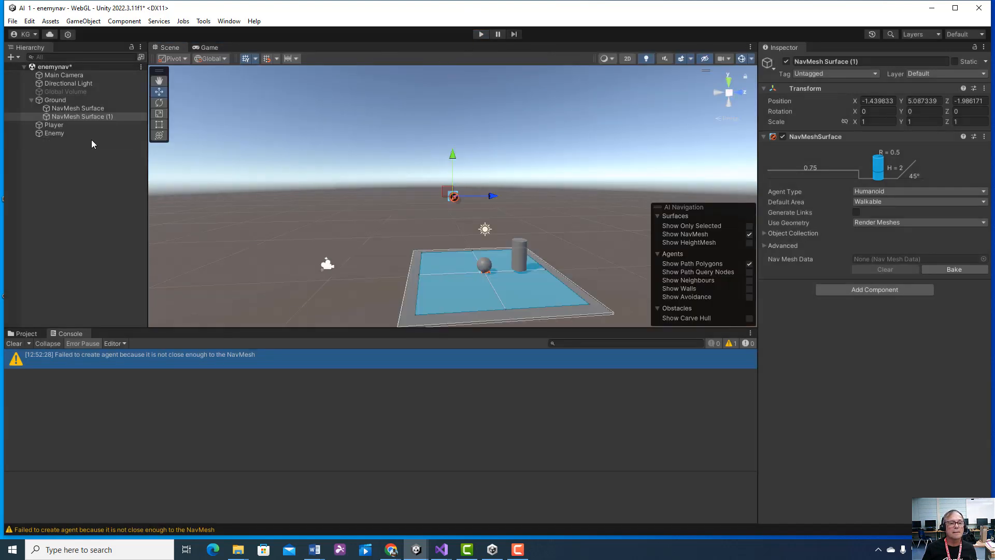
Step: Add a Rigidbody component to the Enemy, play-test the scene, and stop it
click(73, 131)
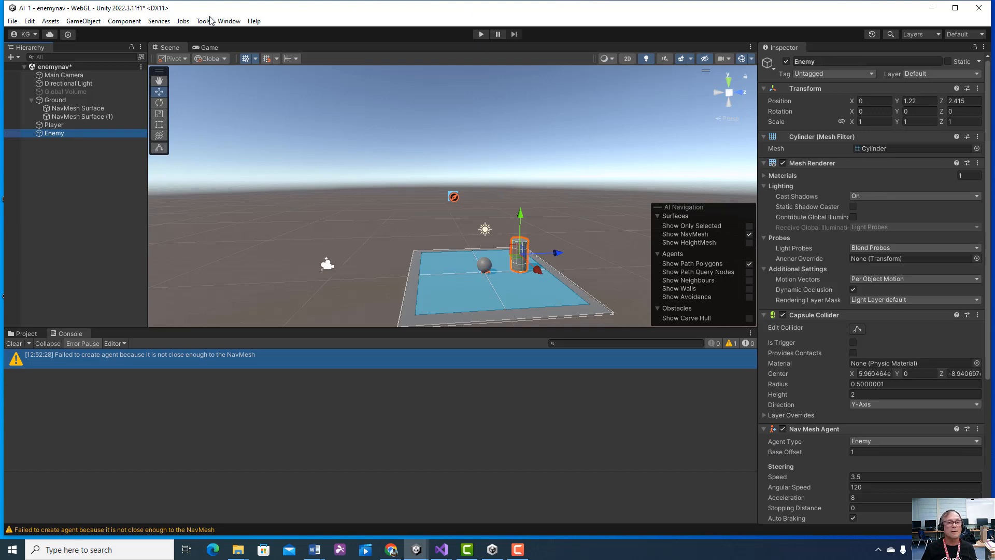
click(125, 21)
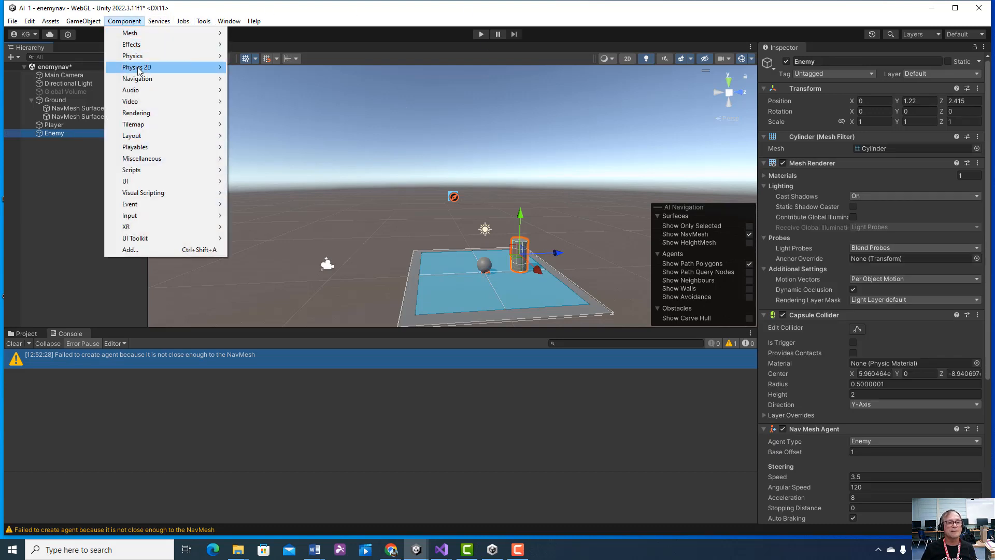
mouse_move(134, 56)
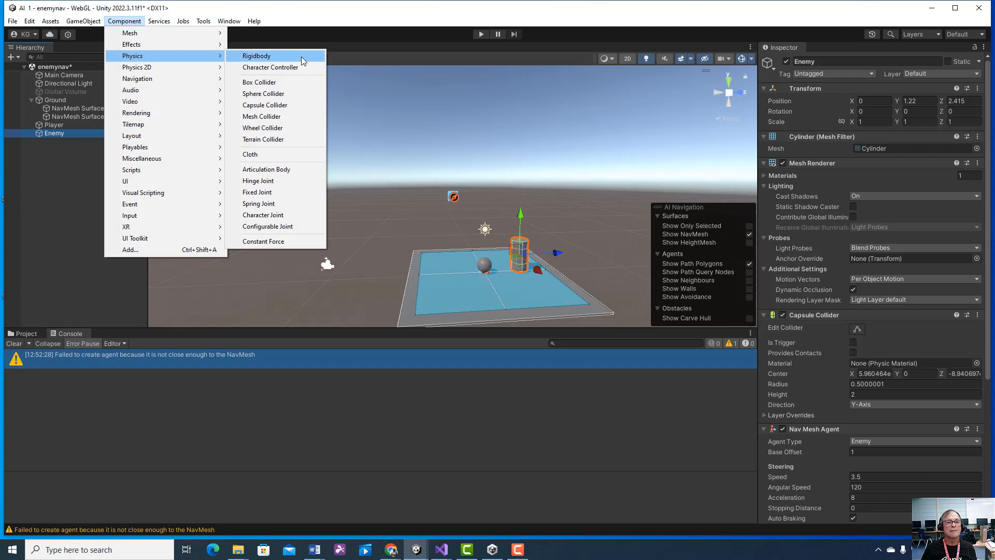
click(301, 56)
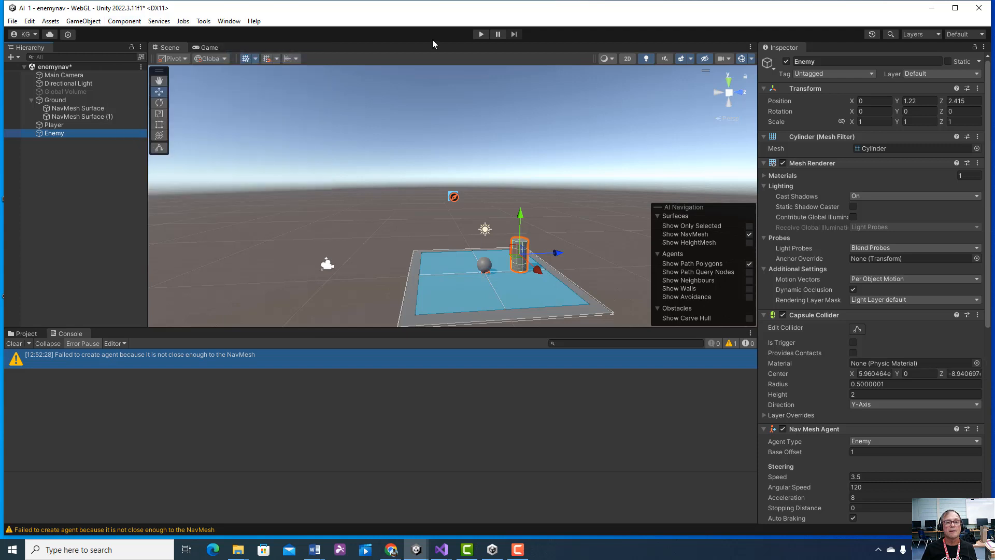
click(481, 35)
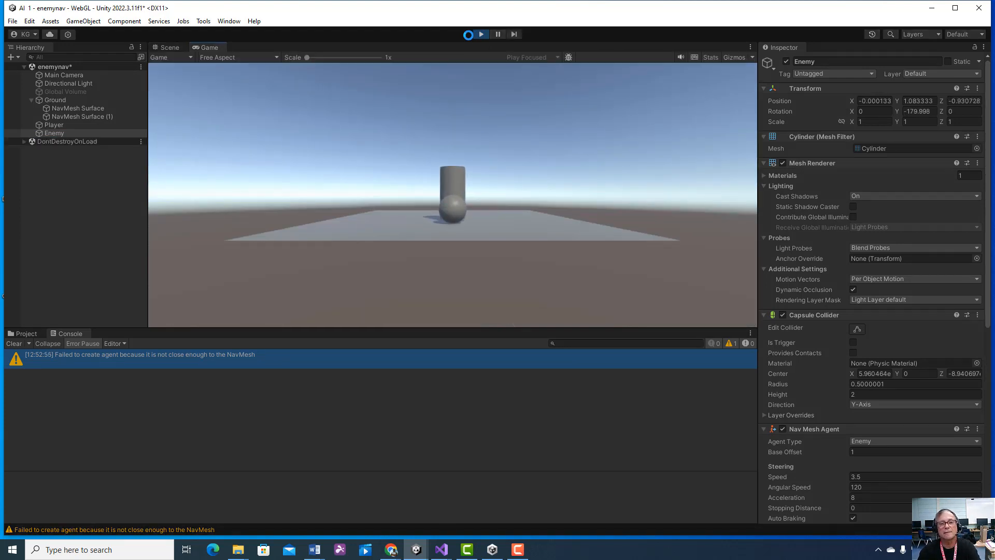
click(481, 34)
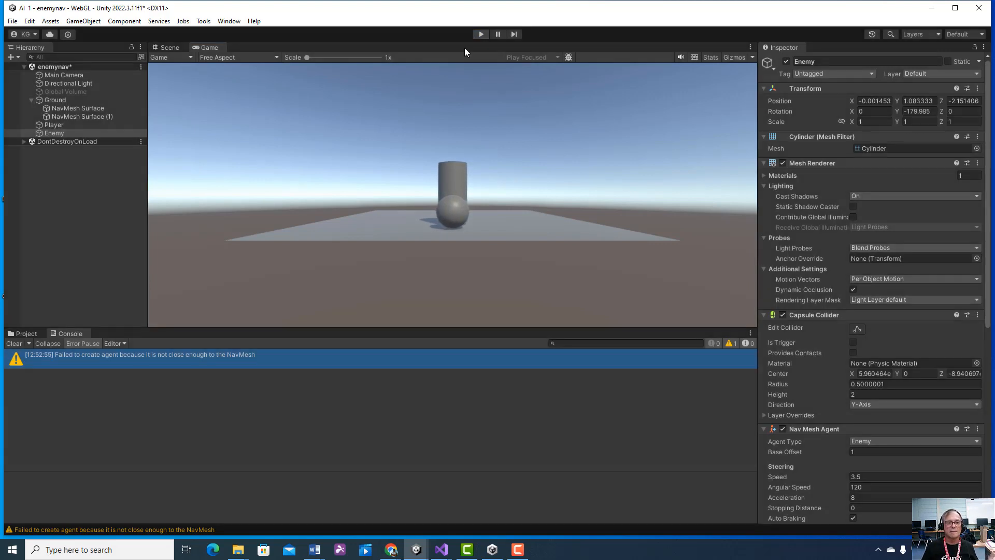
Step: Check the settings of both NavMesh Surfaces and attach the Playermove script to the Player
click(89, 108)
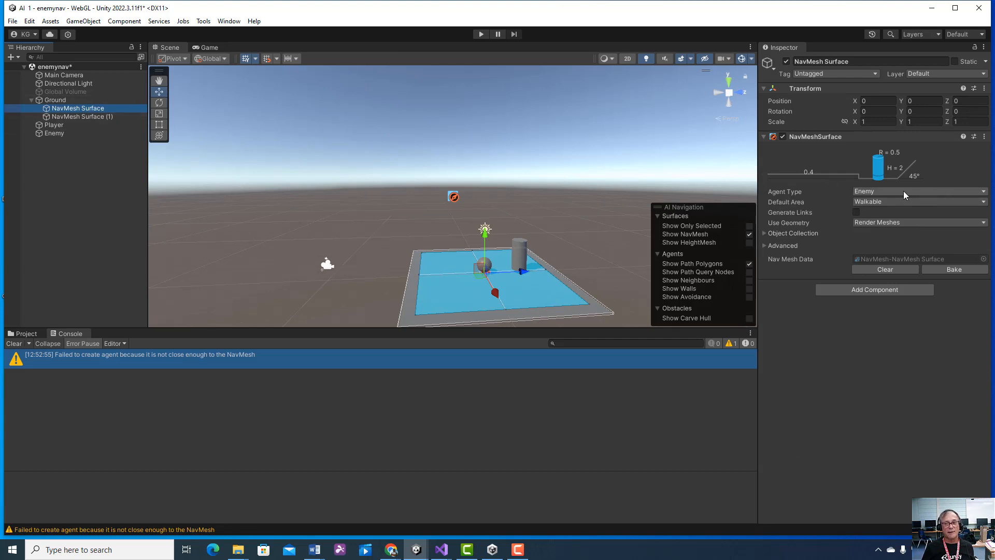
click(122, 117)
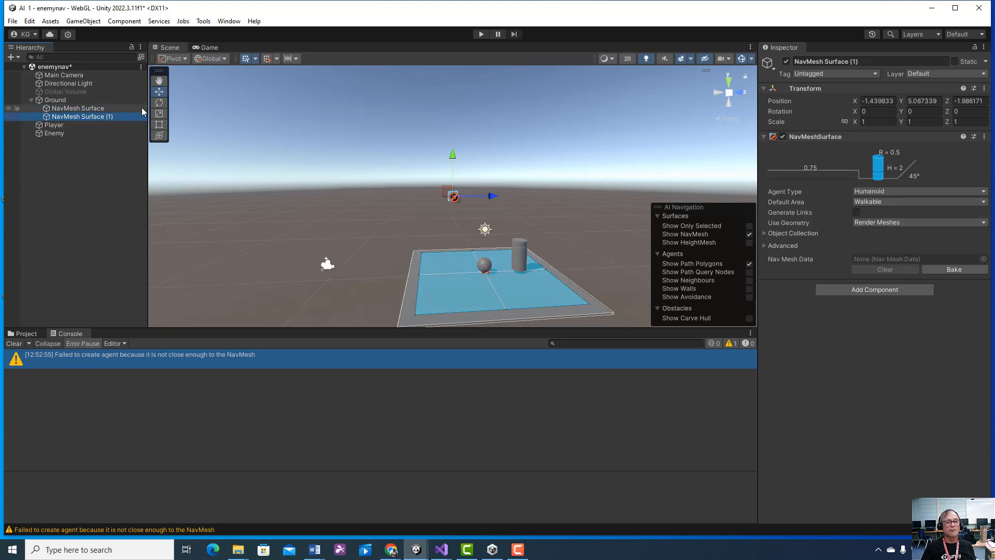
click(67, 123)
scroll(942, 336, down, 3)
scroll(942, 337, down, 6)
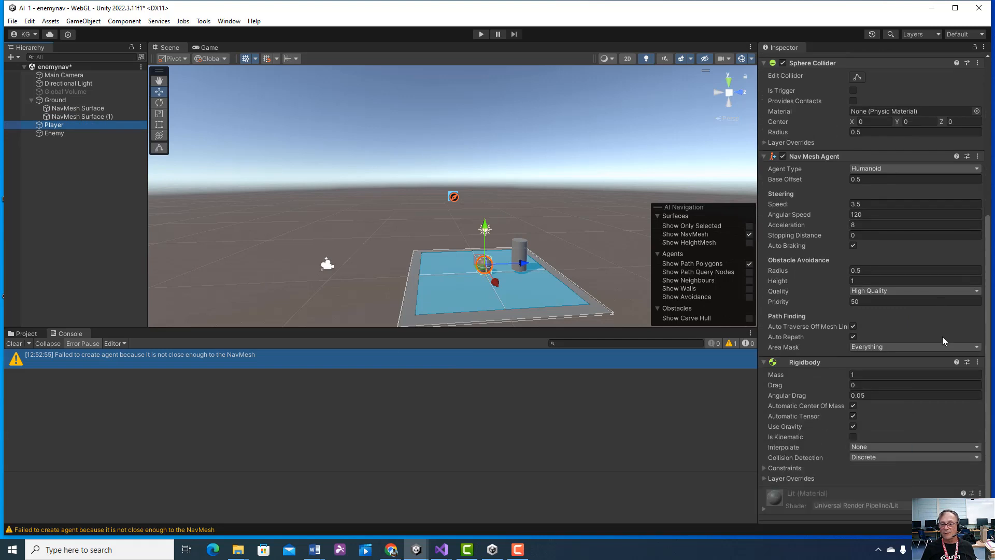
click(861, 514)
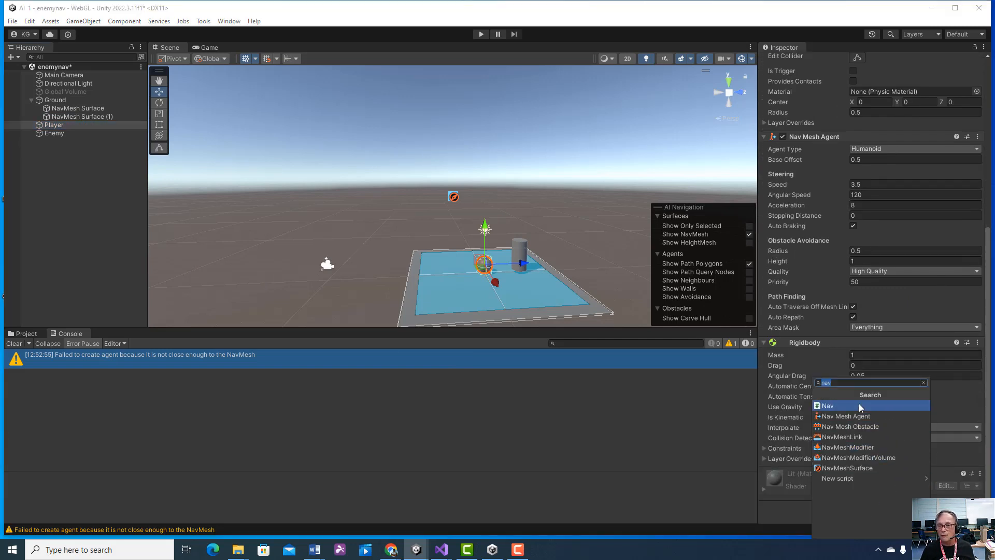
text(m)
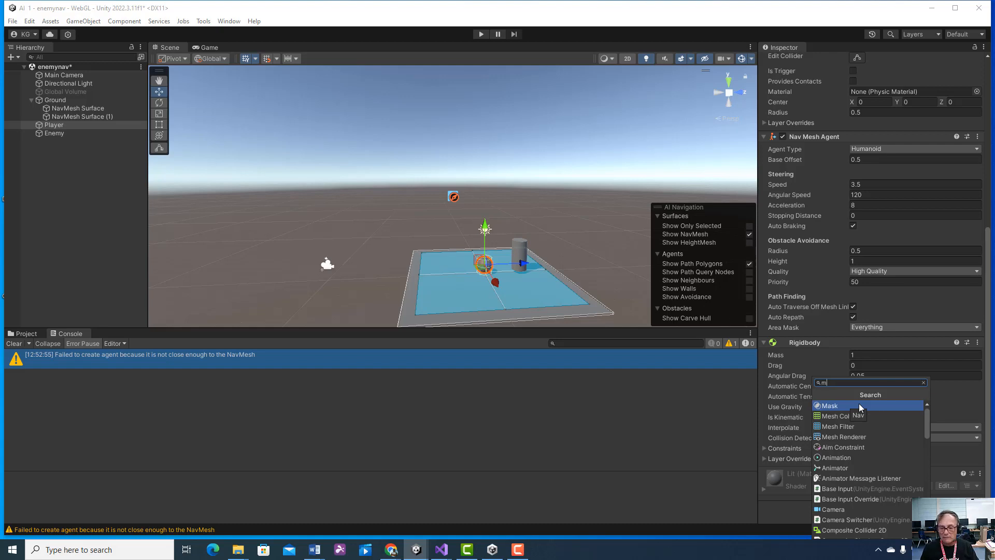
text(o)
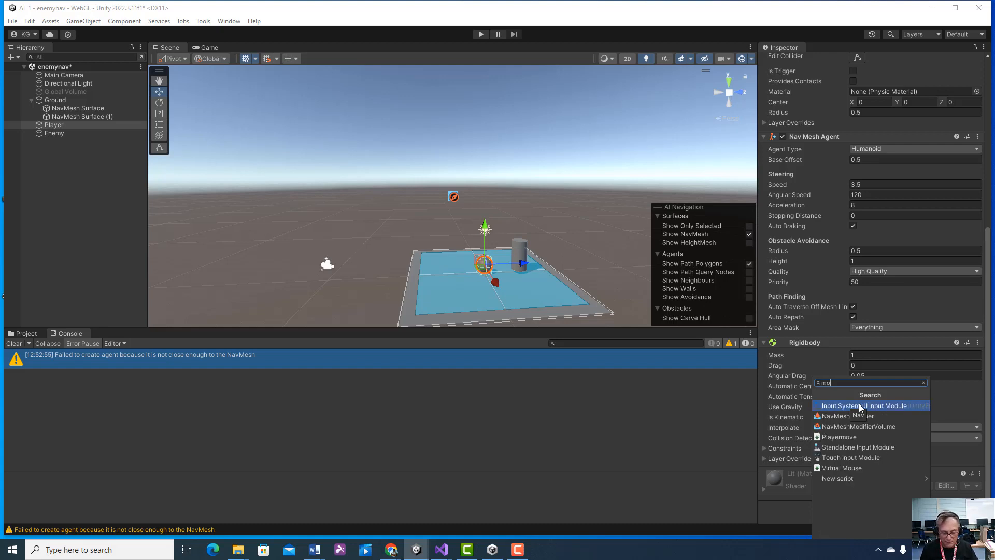
text(v)
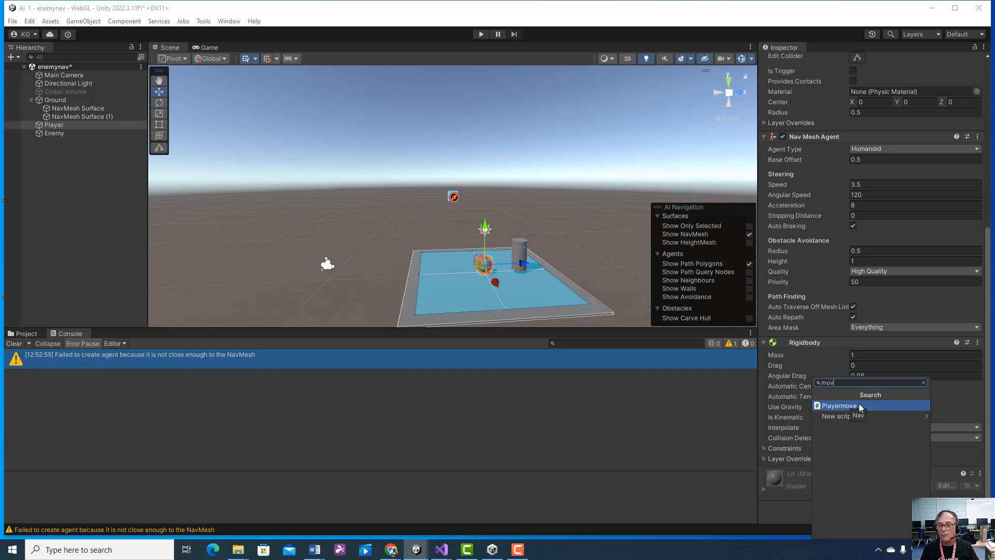
click(859, 405)
scroll(860, 403, down, 2)
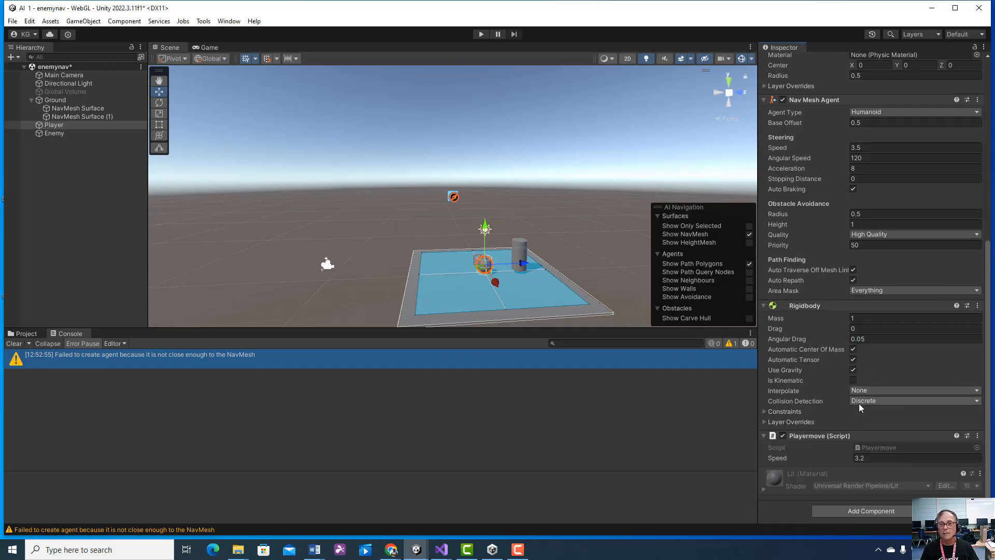
Step: Play-test the scene with the Playermove script, stop it, and move the Player along Z to about -2.48
click(481, 34)
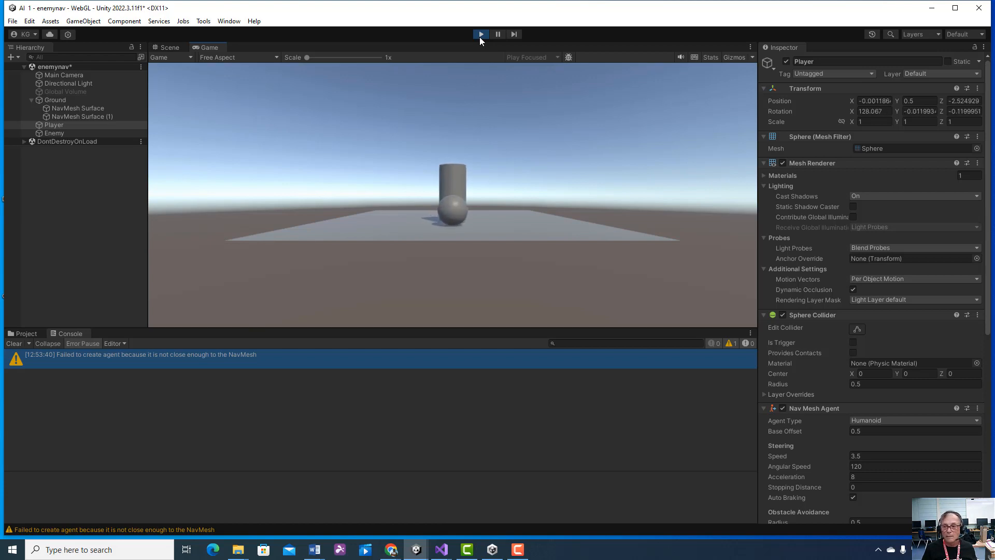
click(480, 36)
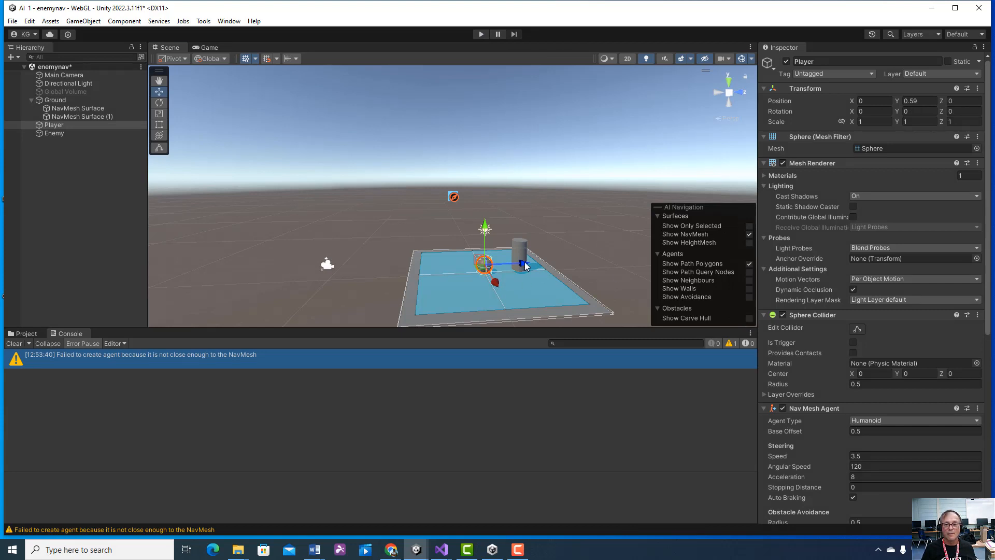
drag(517, 269, 408, 285)
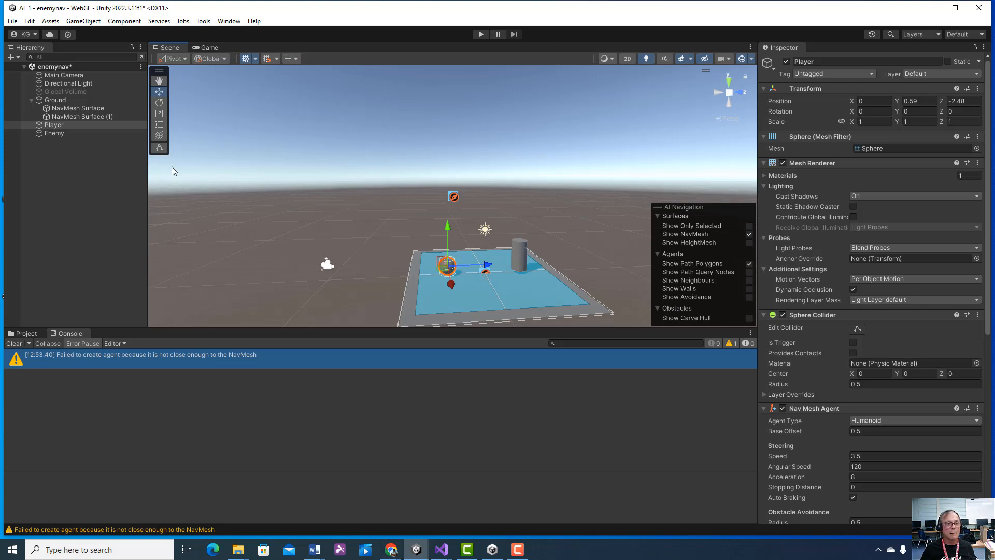
Step: Review the Player's components and collapse its Nav Mesh Agent settings
click(102, 125)
scroll(893, 281, down, 2)
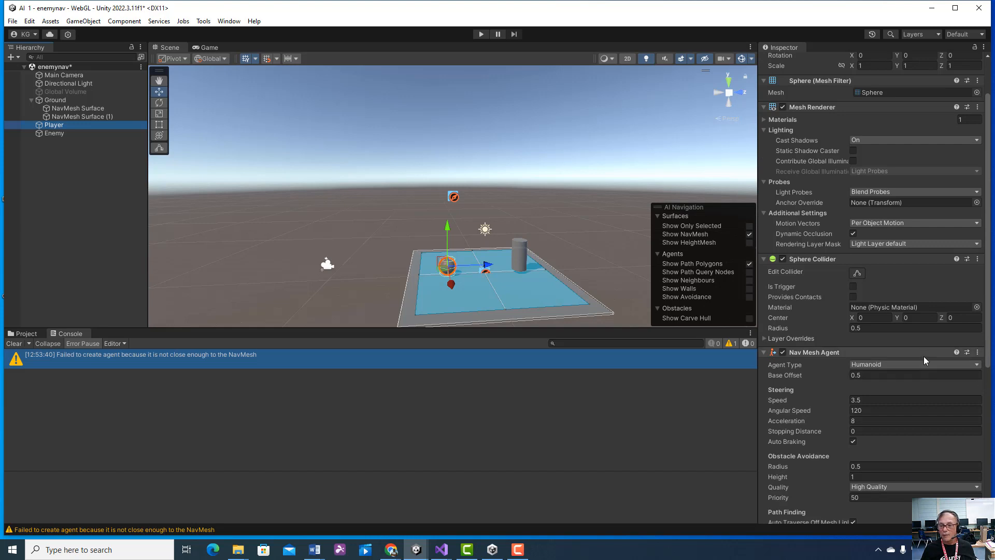
scroll(924, 356, down, 5)
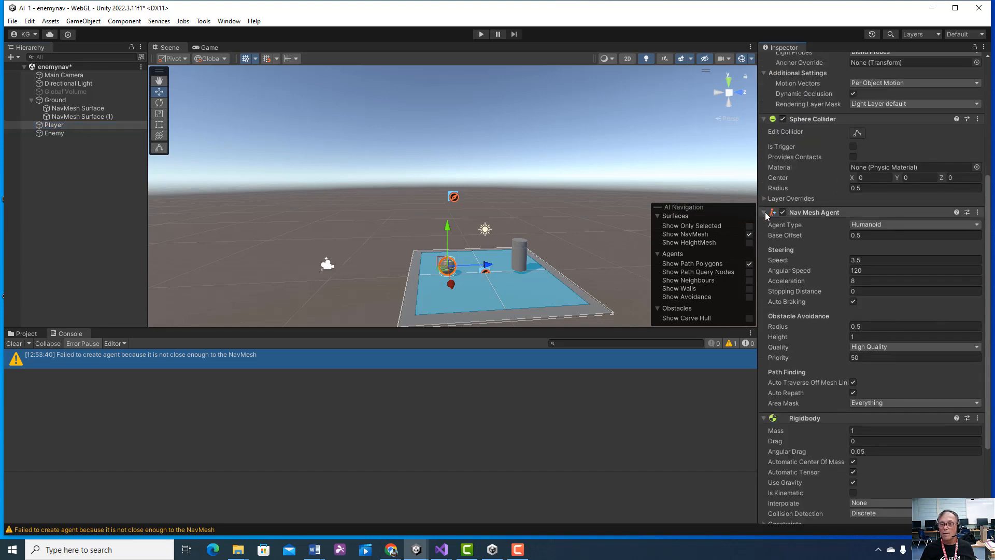
click(765, 212)
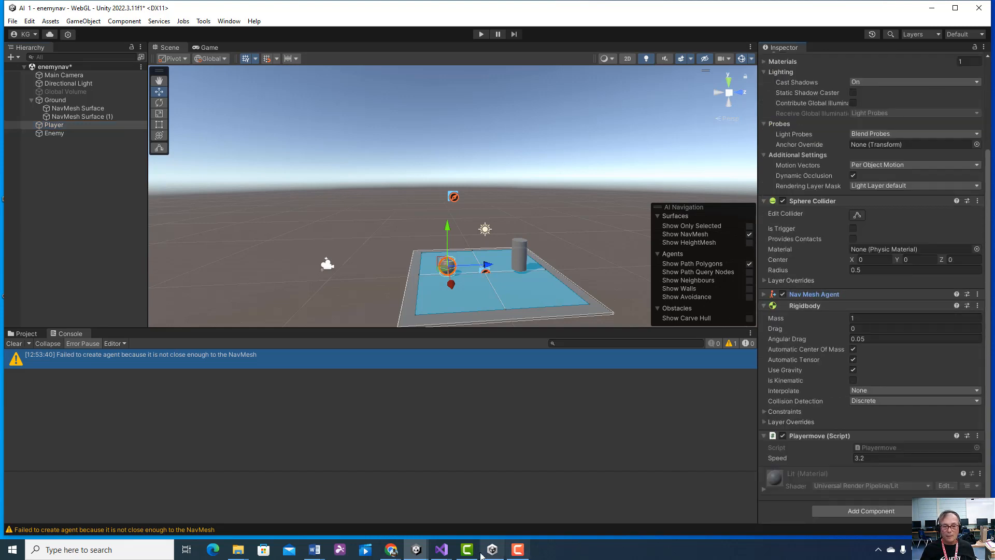
Step: Switch to Visual Studio and bring up the AI 1 project's Nav.cs script
mouse_move(442, 550)
mouse_move(456, 499)
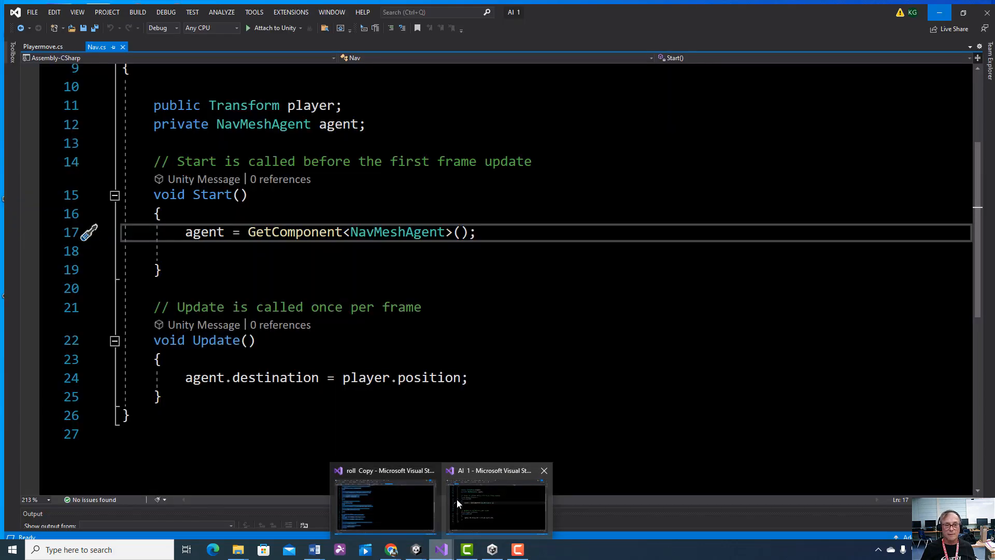
click(403, 502)
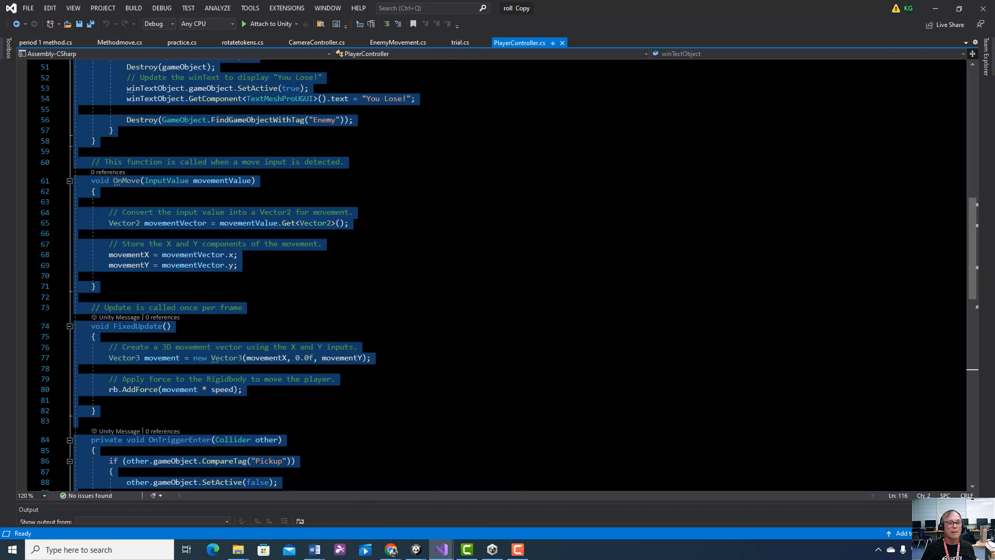
scroll(248, 274, up, 15)
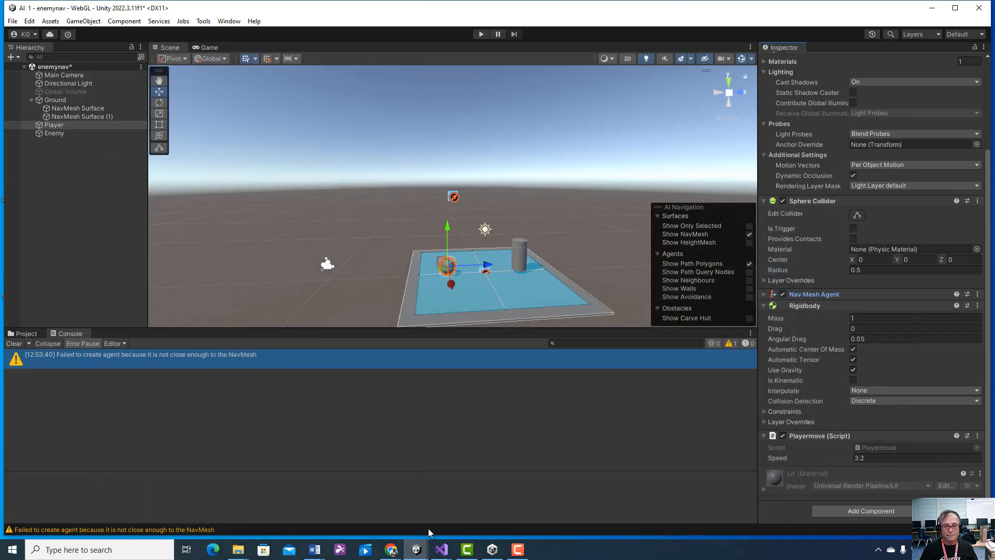
mouse_move(441, 549)
click(499, 506)
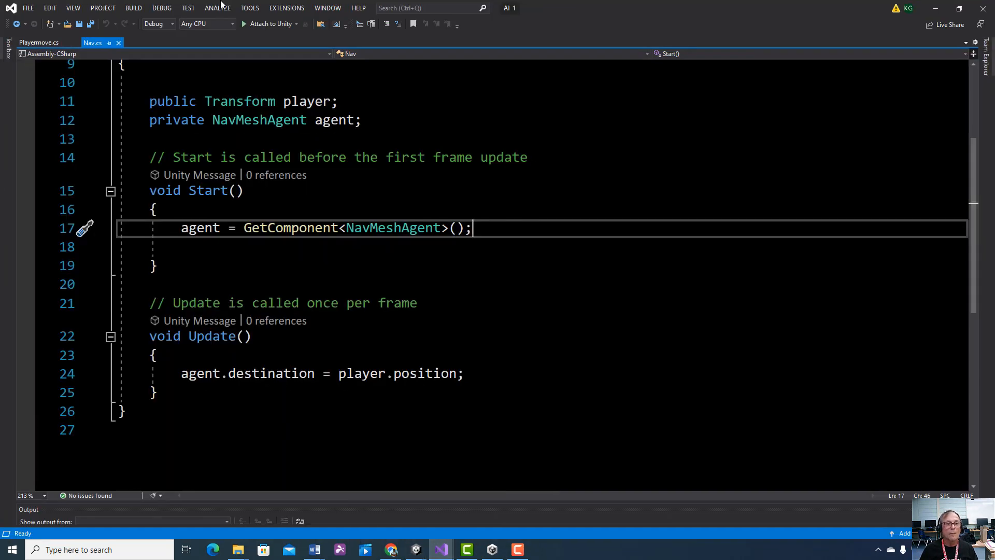
Step: Look over the Playermove.cs script, return to Unity, and select the Player
click(46, 43)
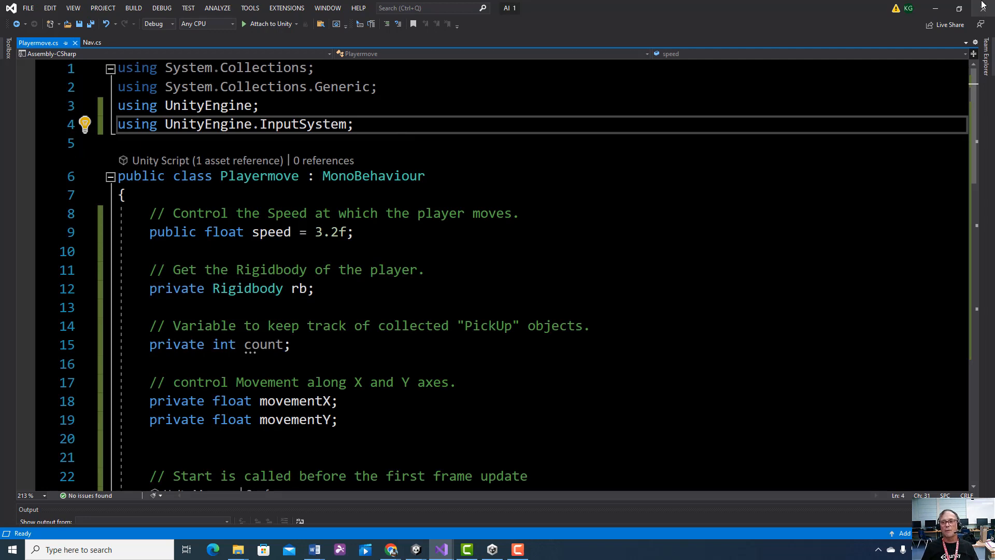
click(935, 9)
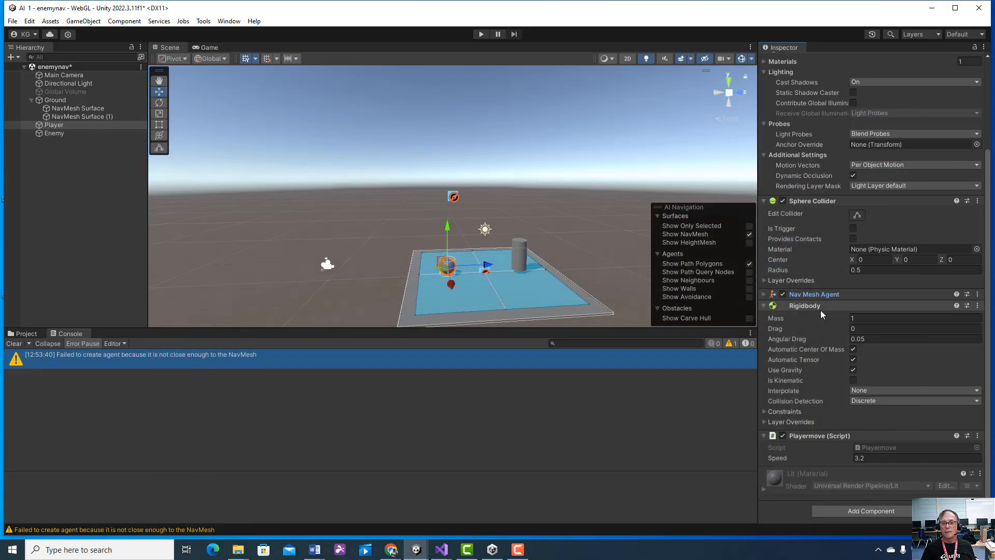
click(66, 124)
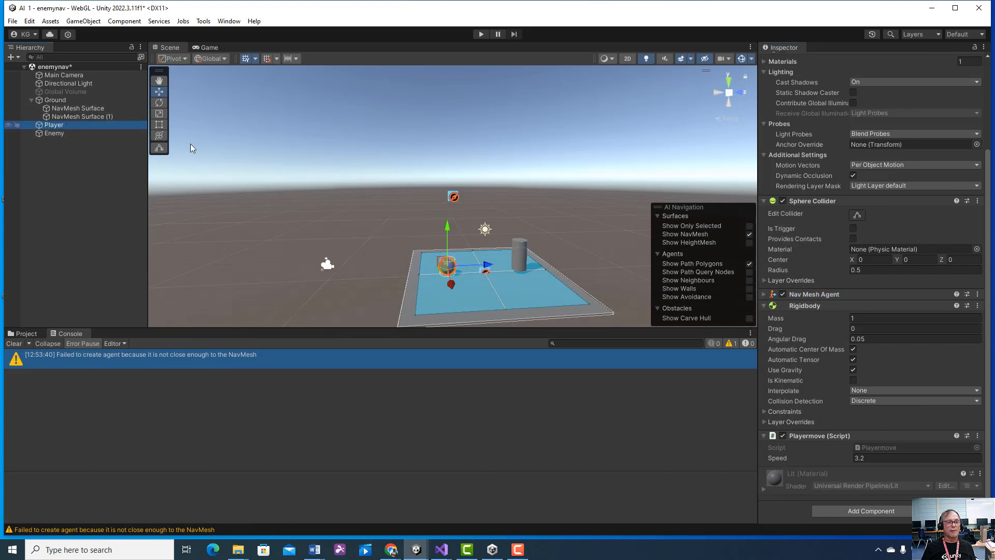
Step: Search the components that can be added to the Player for "input s" and clear the search
click(872, 510)
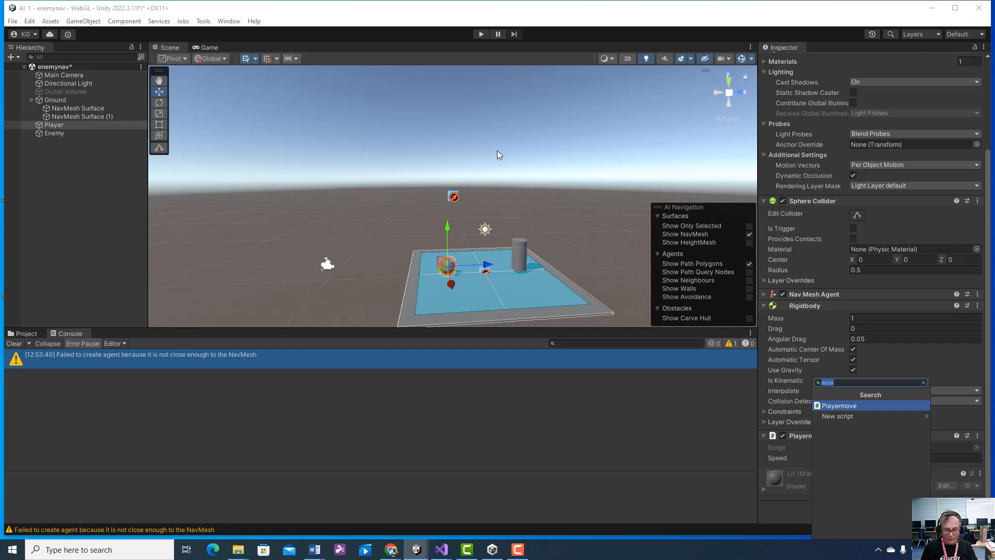
text(i)
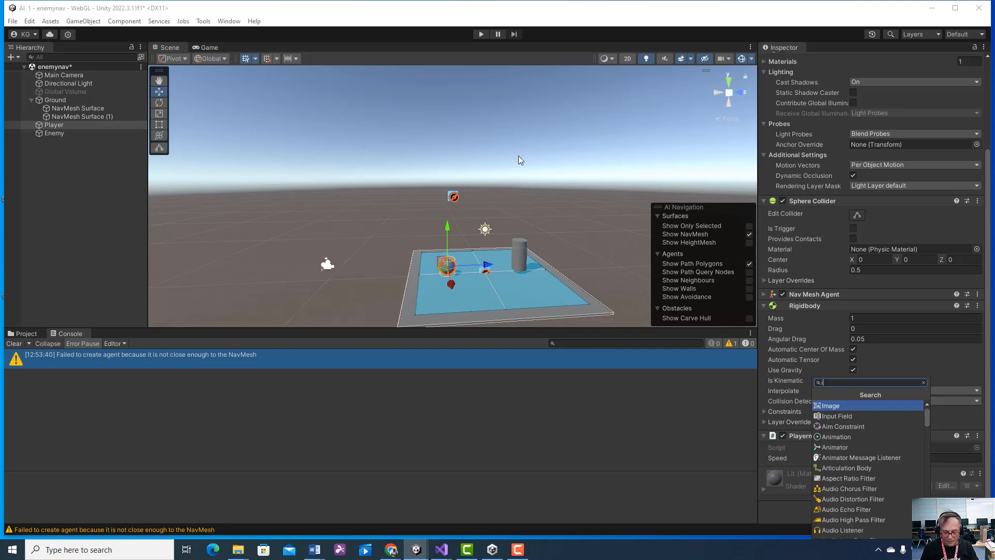
text(npu)
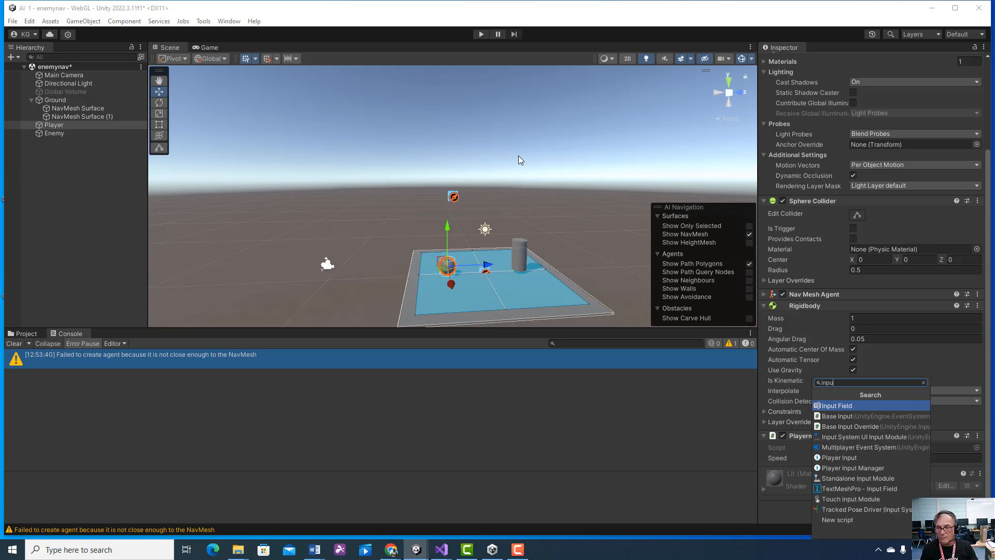
text(t s)
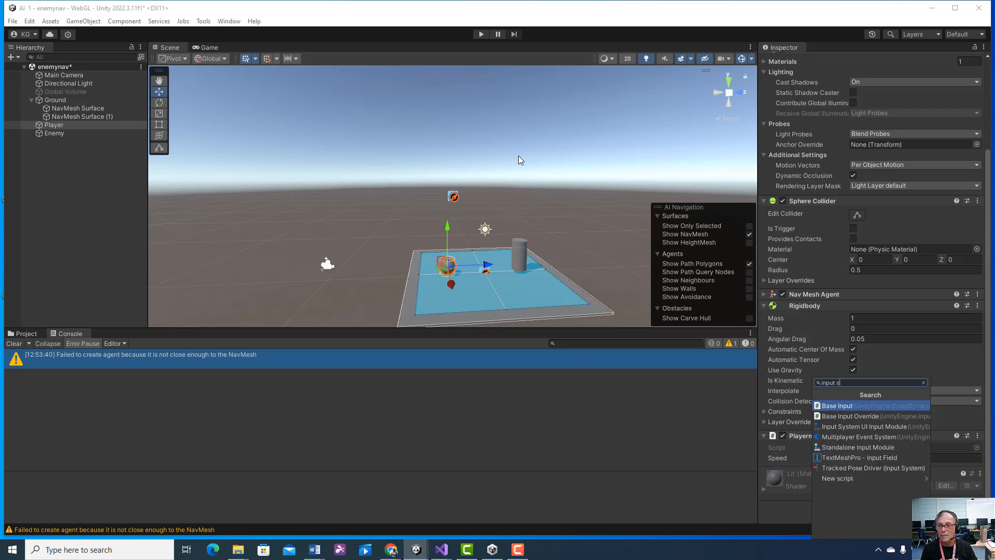
click(923, 383)
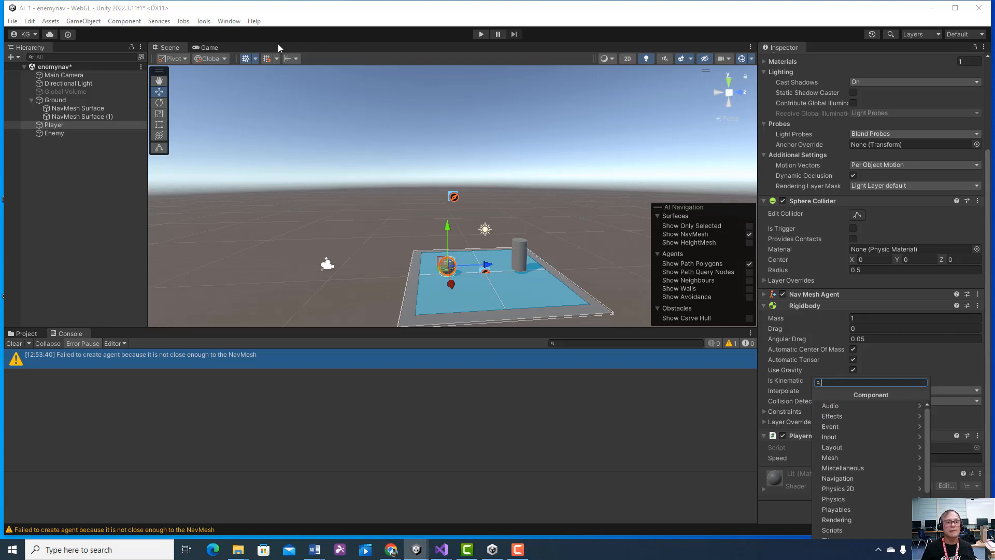
Step: Check the Input System package in the Package Manager and close the Package Manager
click(227, 21)
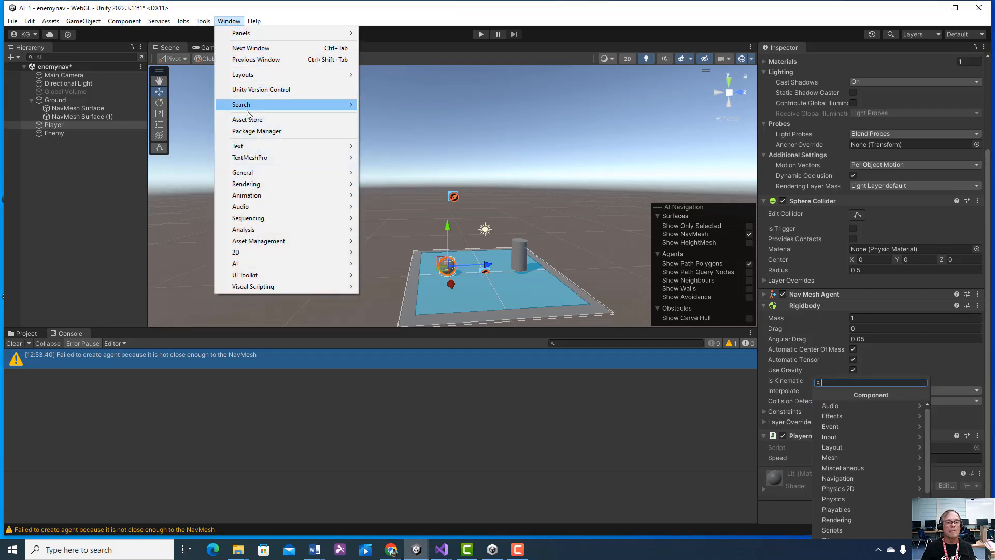
click(250, 131)
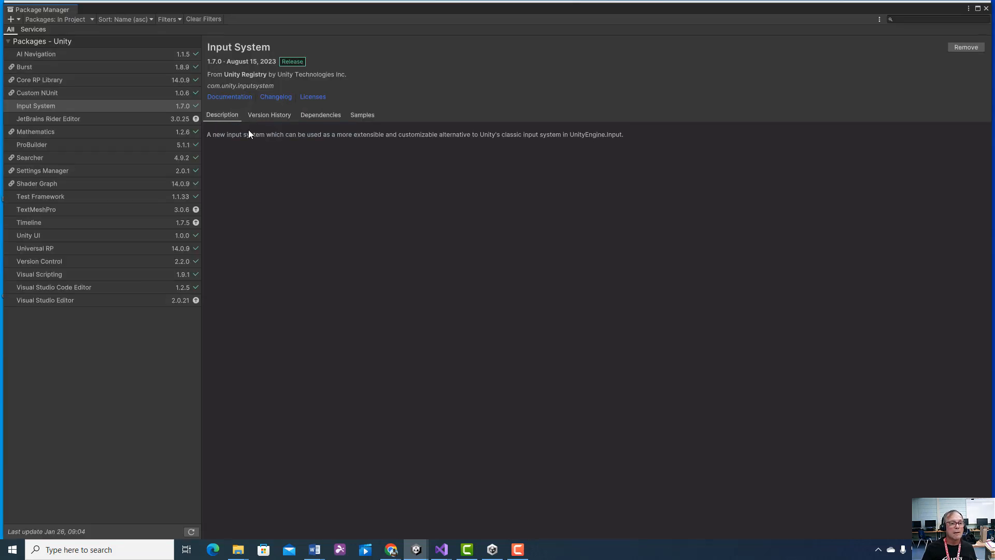
click(986, 8)
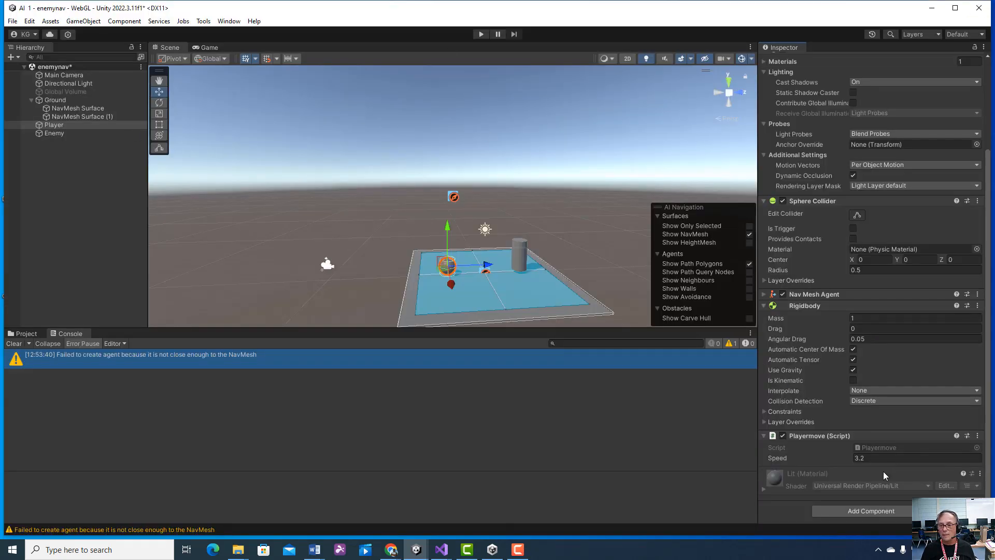
click(882, 510)
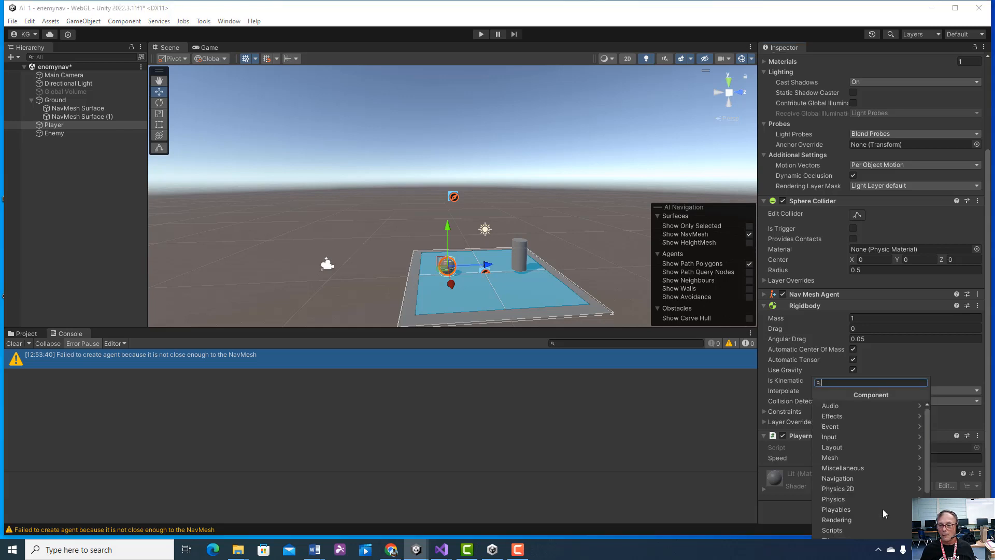
text(in)
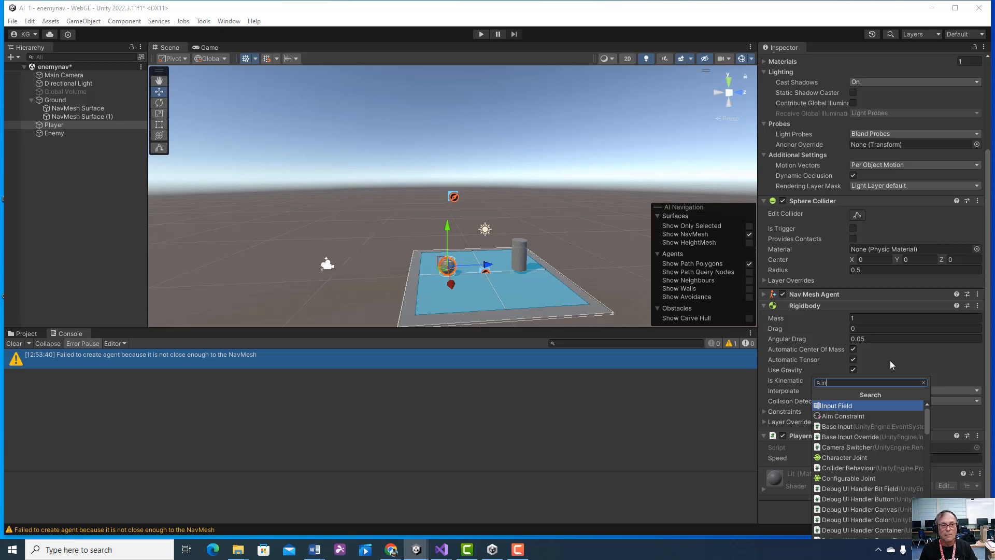
click(567, 154)
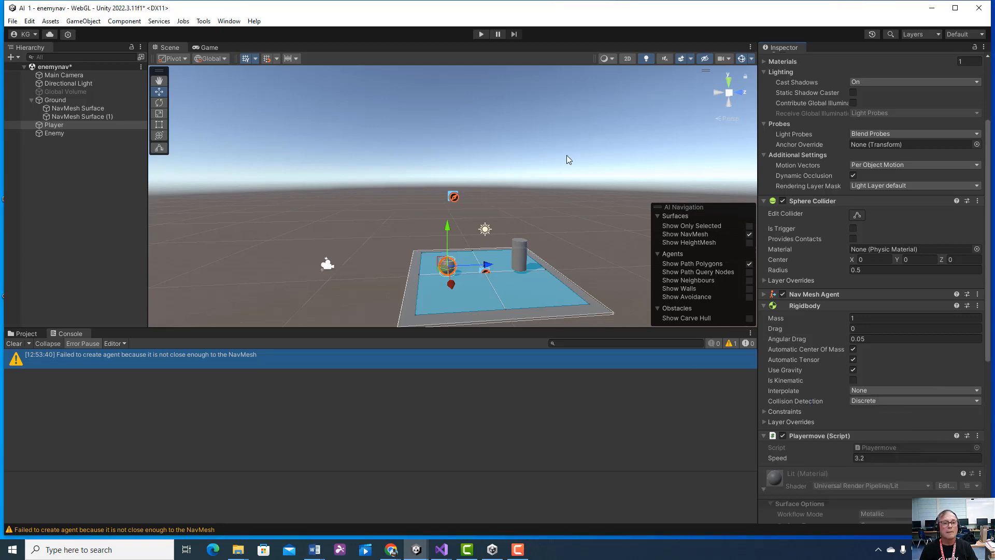
Step: Play-test the scene, stop it, and bring up the Player's component settings
click(477, 31)
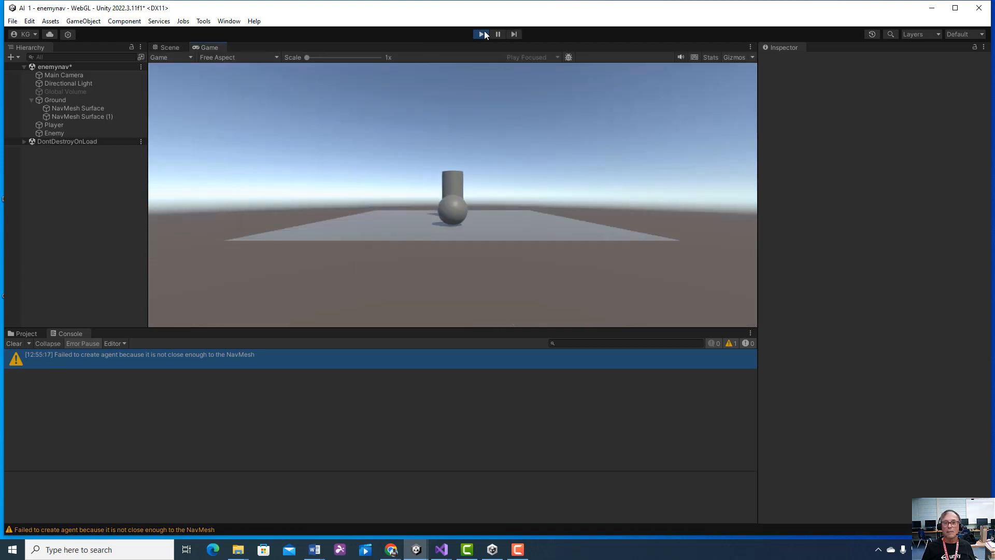
click(482, 34)
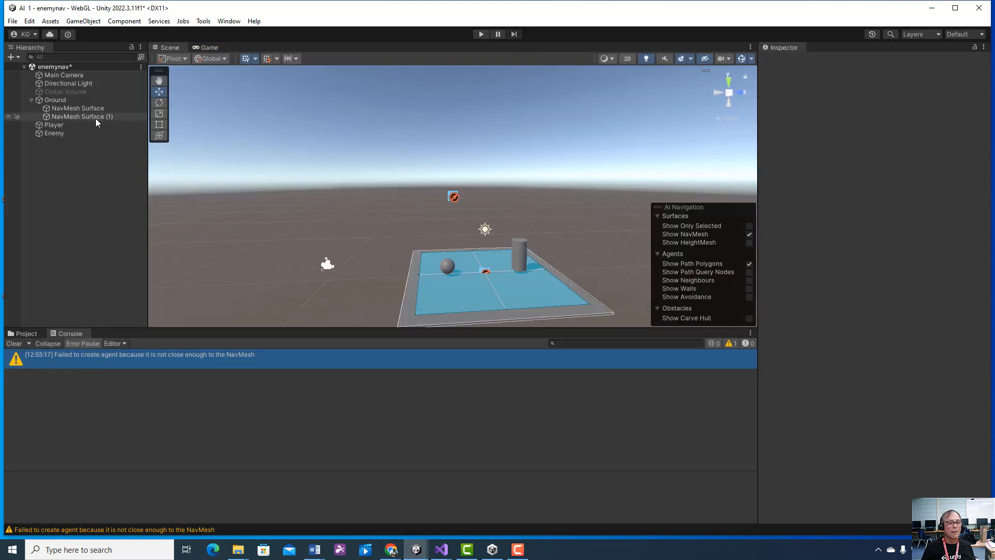
click(78, 124)
scroll(879, 378, down, 5)
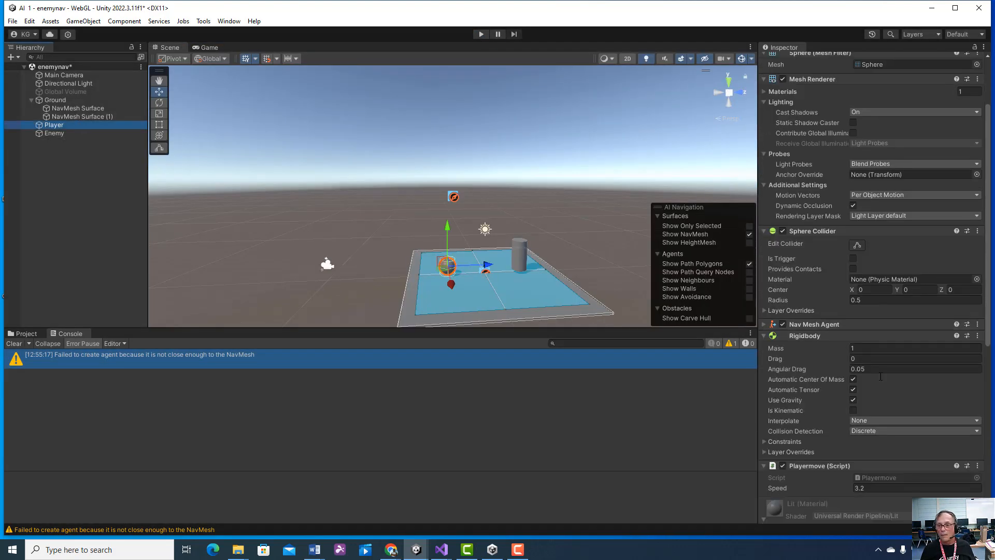
scroll(880, 375, down, 2)
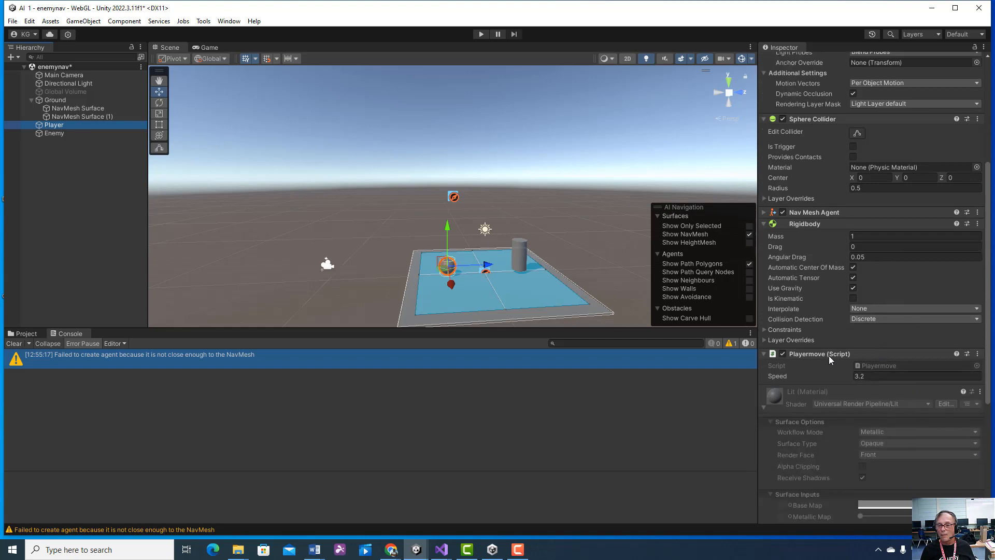
Step: Collapse the Playermove script and Lit material settings of the Player
click(765, 352)
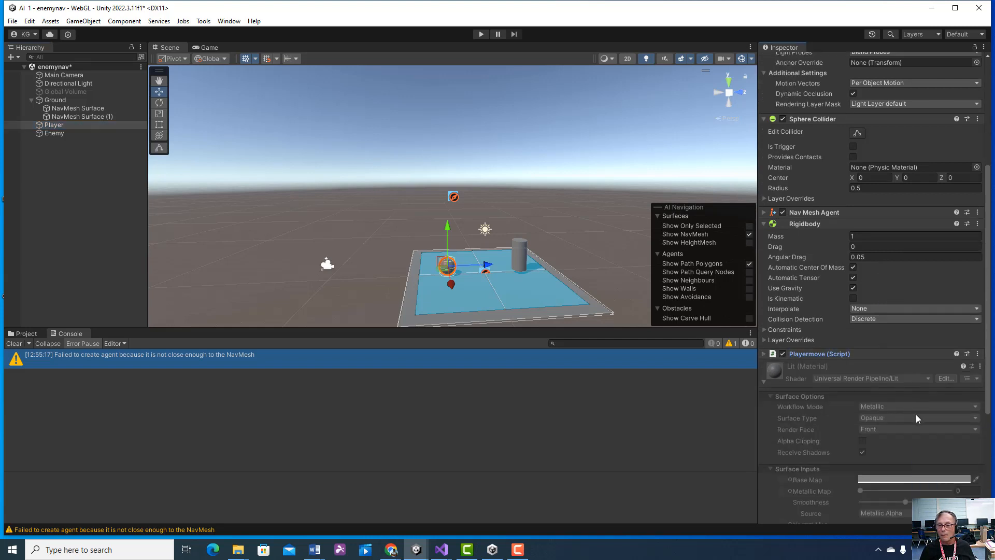
click(767, 381)
scroll(942, 226, down, 2)
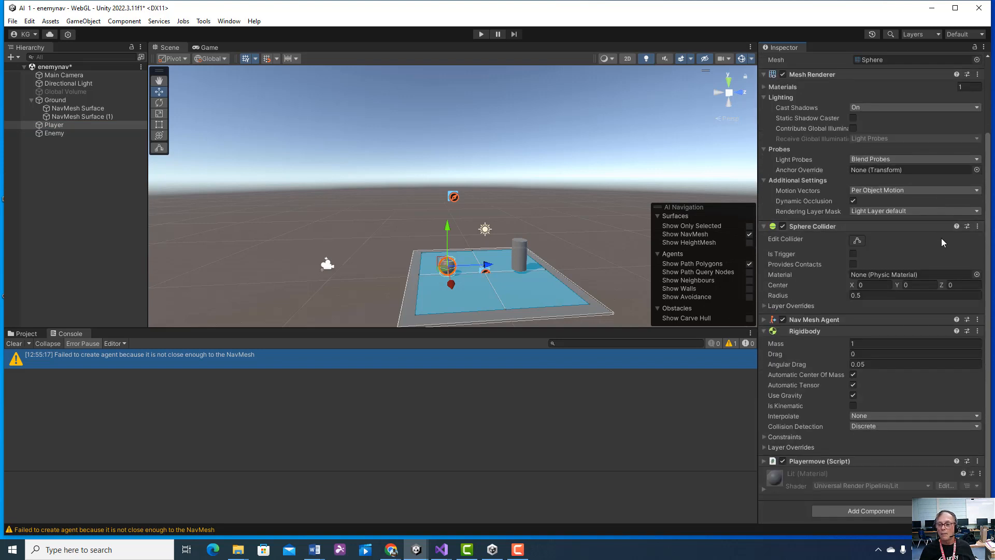
Step: Add a Player Input component to the Player
click(872, 511)
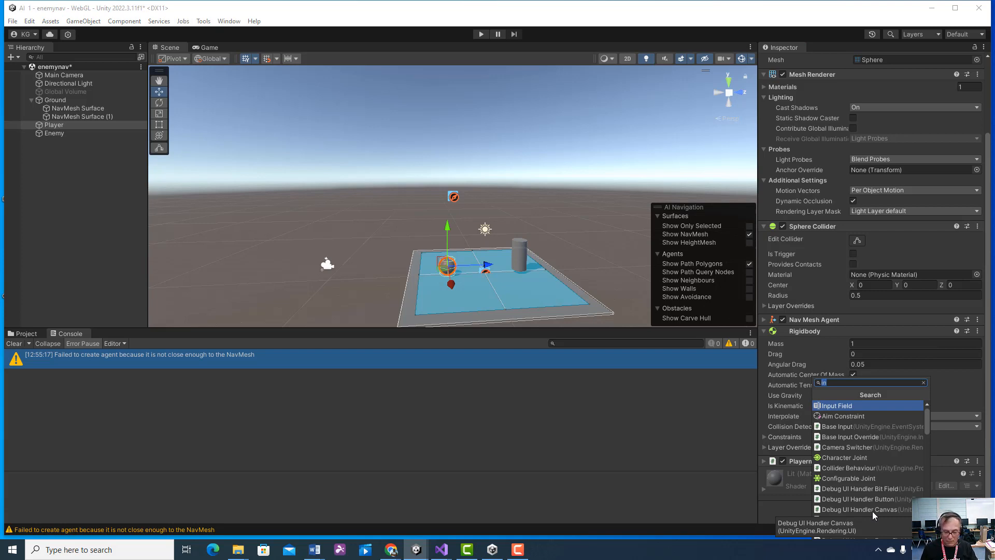
key(Right)
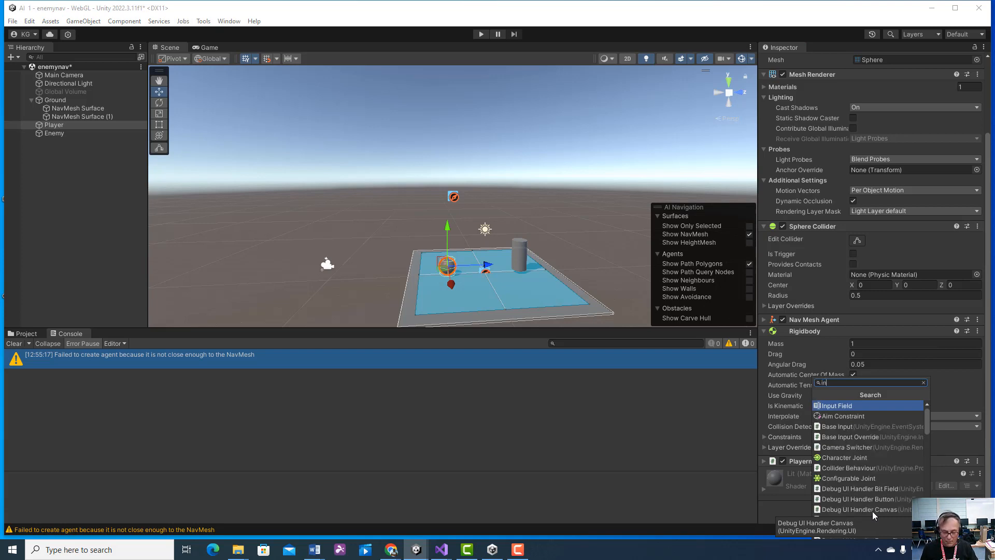
text(put)
key(BackSpace)
key(BackSpace)
key(BackSpace)
key(BackSpace)
key(BackSpace)
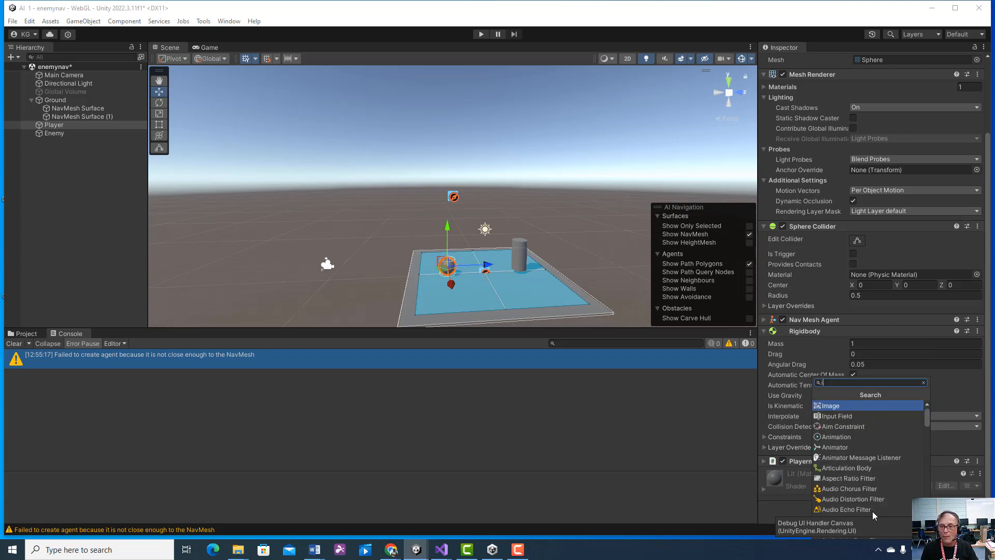
text(pl)
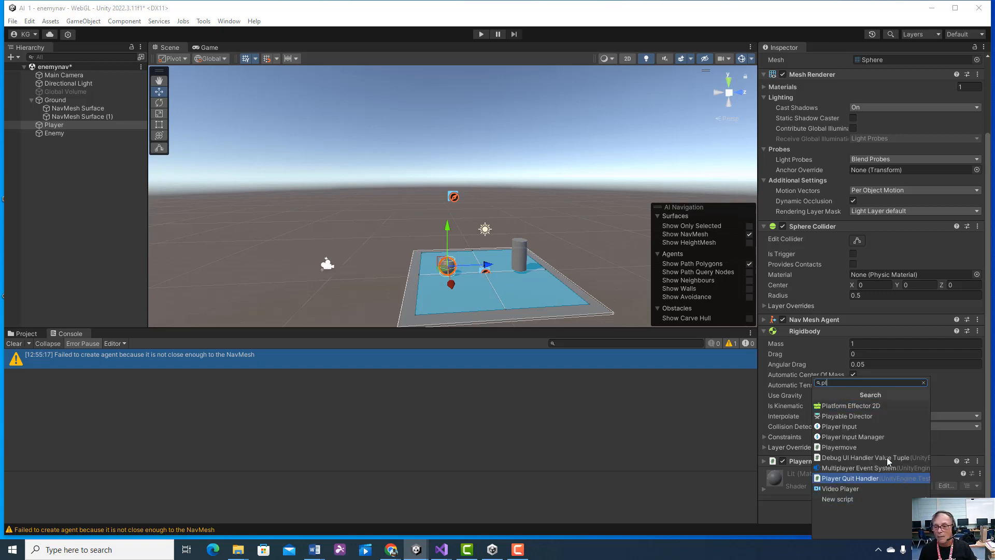
click(861, 427)
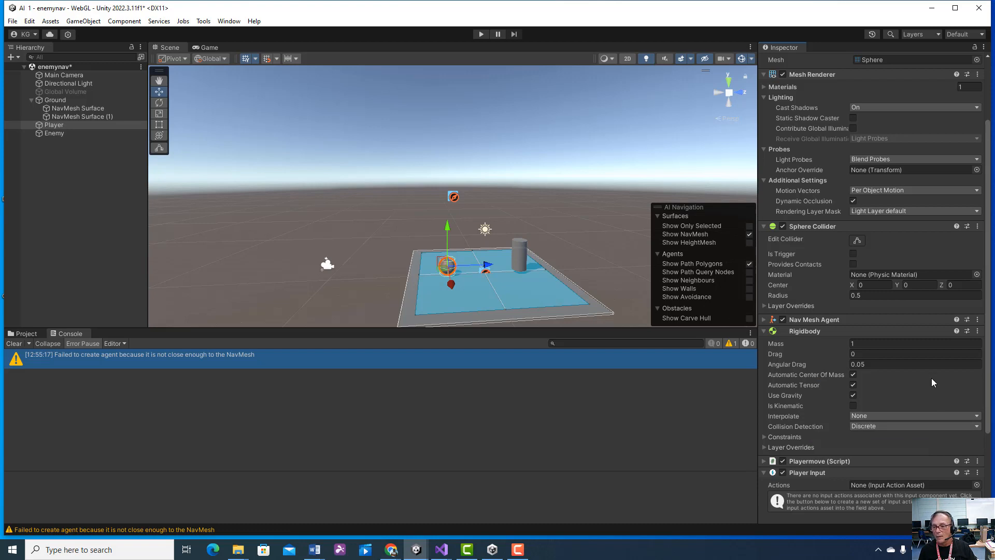
Step: Assign the InputActions asset as the Actions of the Player Input component
scroll(934, 374, down, 3)
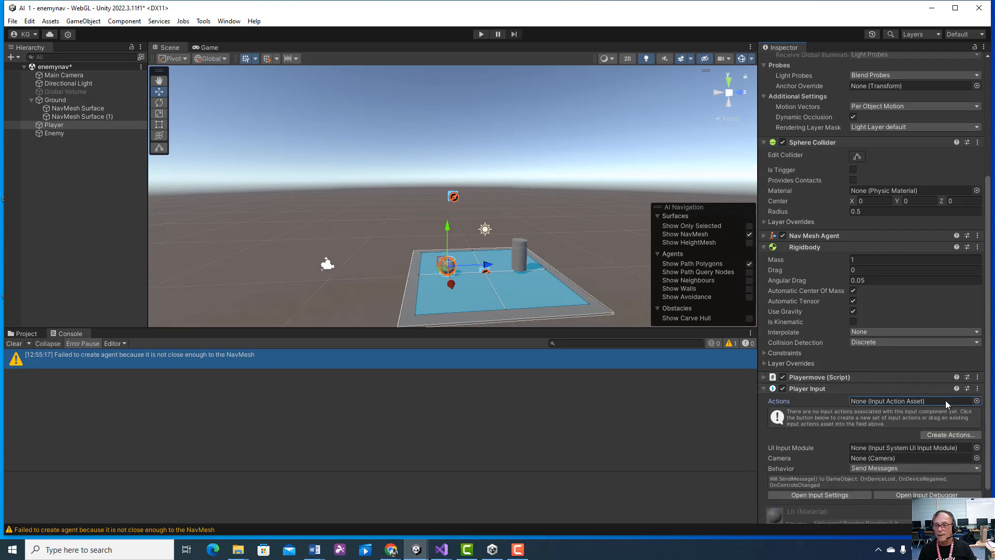
click(977, 400)
click(977, 400)
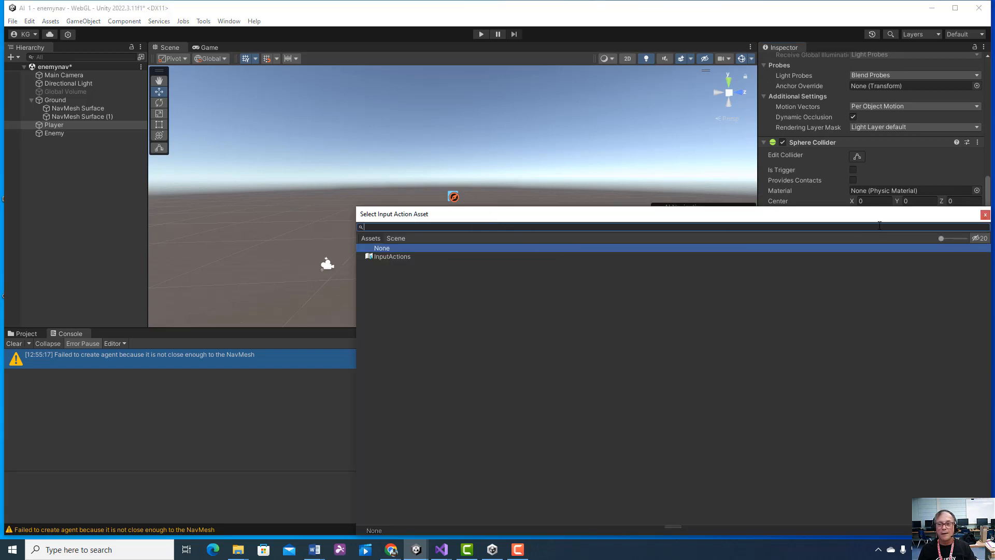
double_click(399, 257)
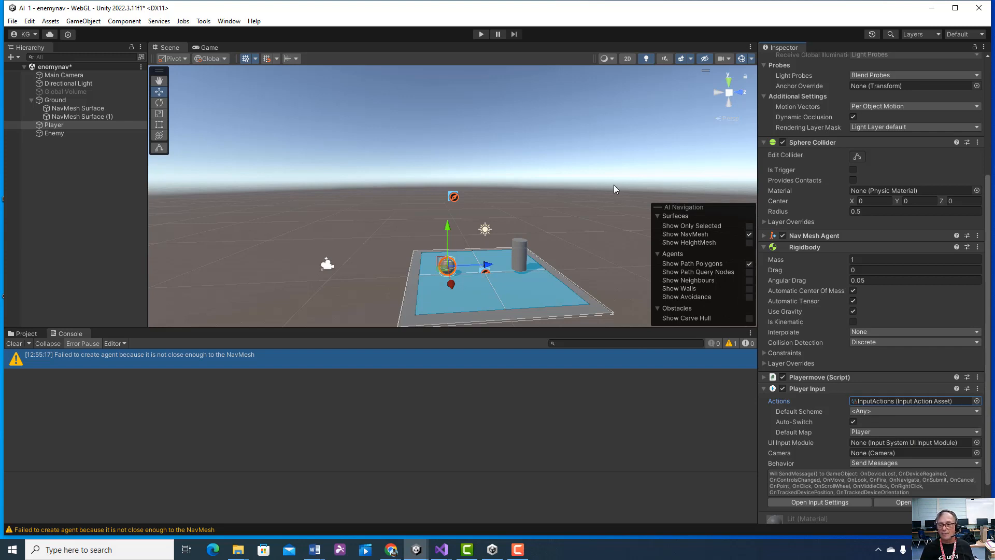
Step: Play-test the scene by moving the Player left, and stop the play mode
click(480, 37)
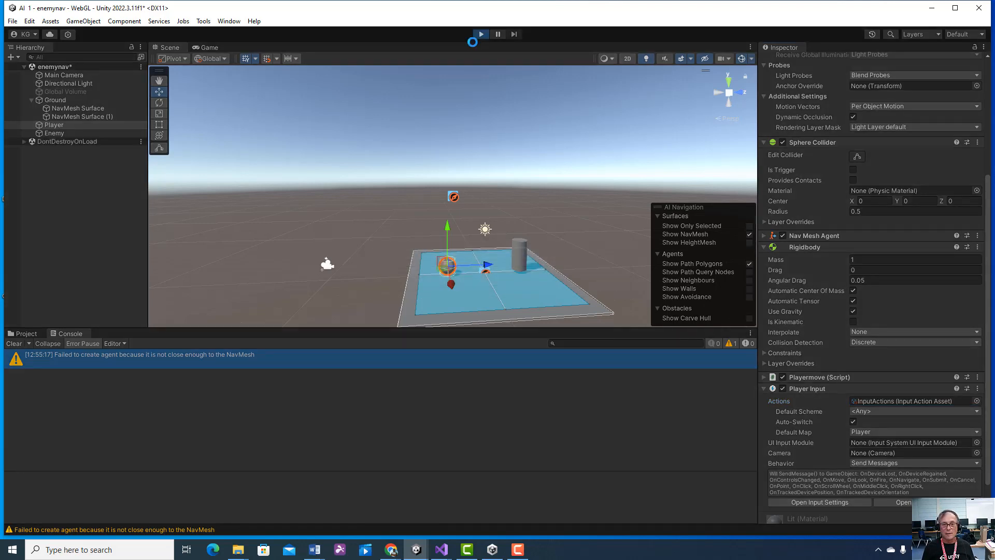
key(Left)
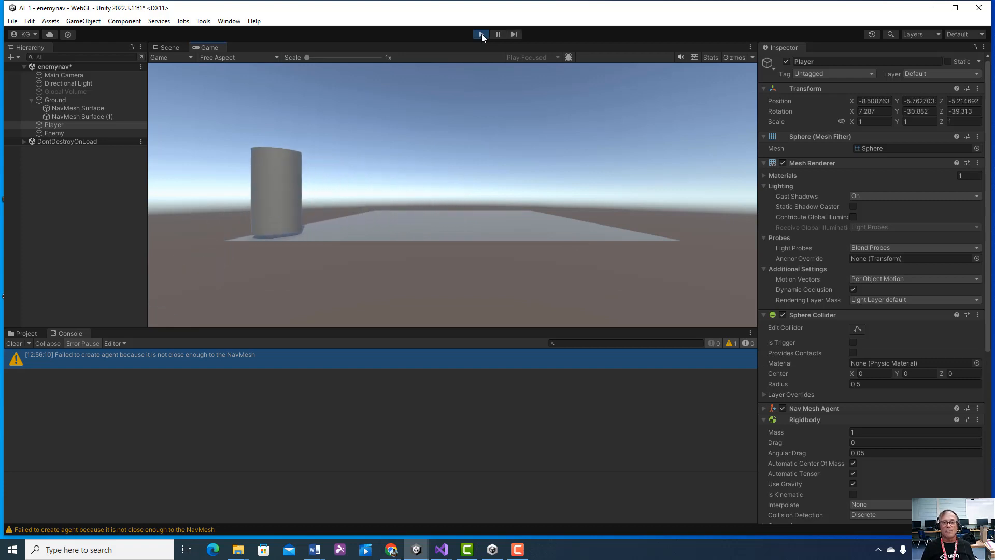
click(480, 33)
Step: Check the input action assets available for Player Input and switch to the Playermove.cs script in Visual Studio
scroll(973, 380, down, 6)
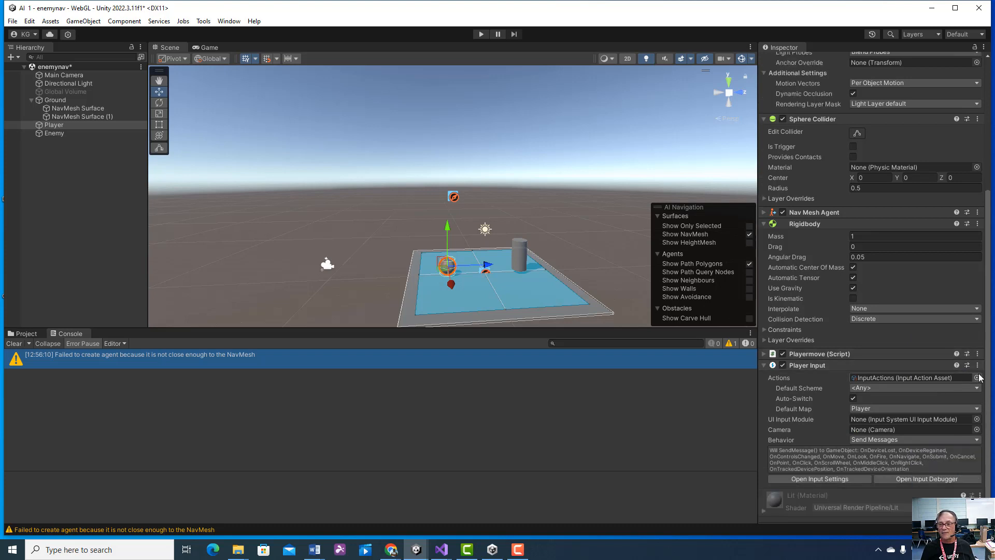
click(976, 378)
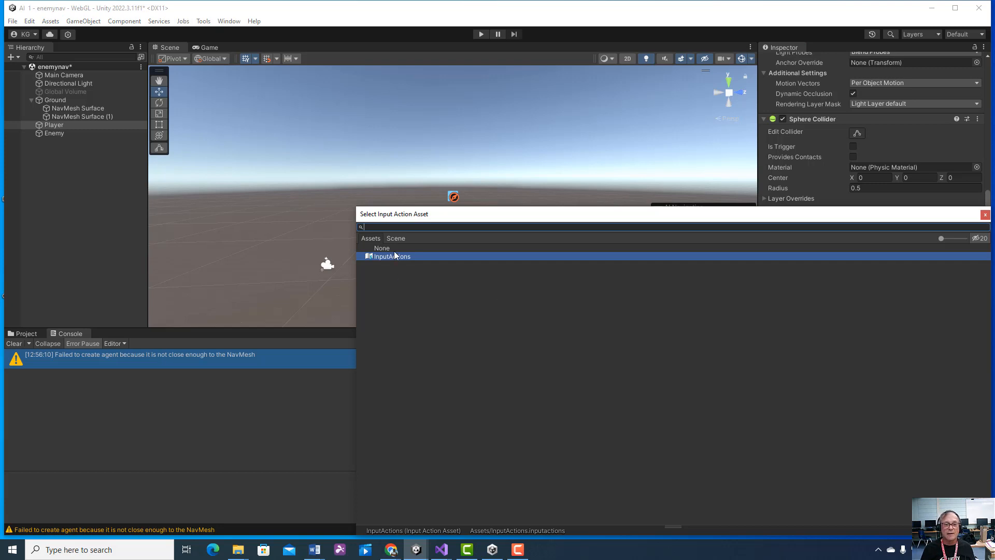
click(985, 214)
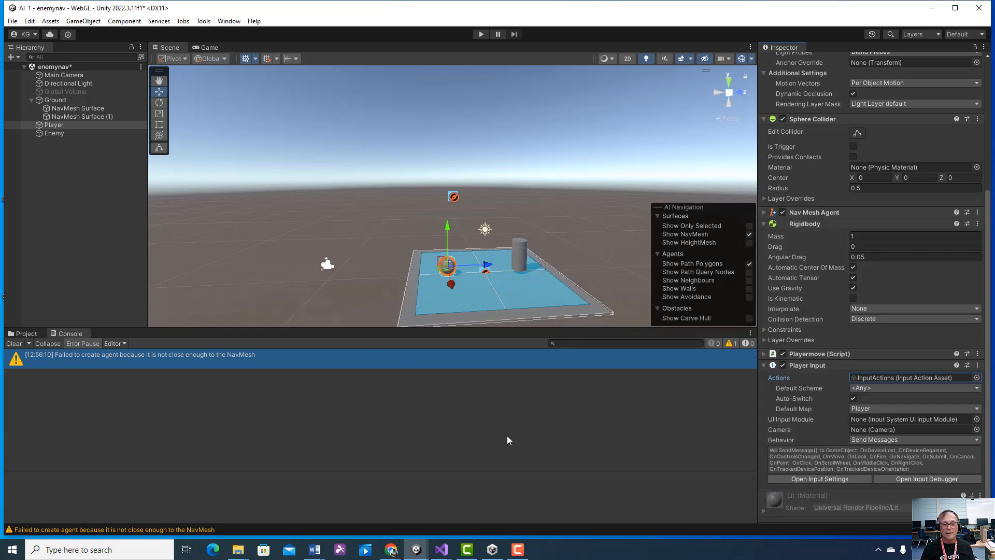
mouse_move(441, 549)
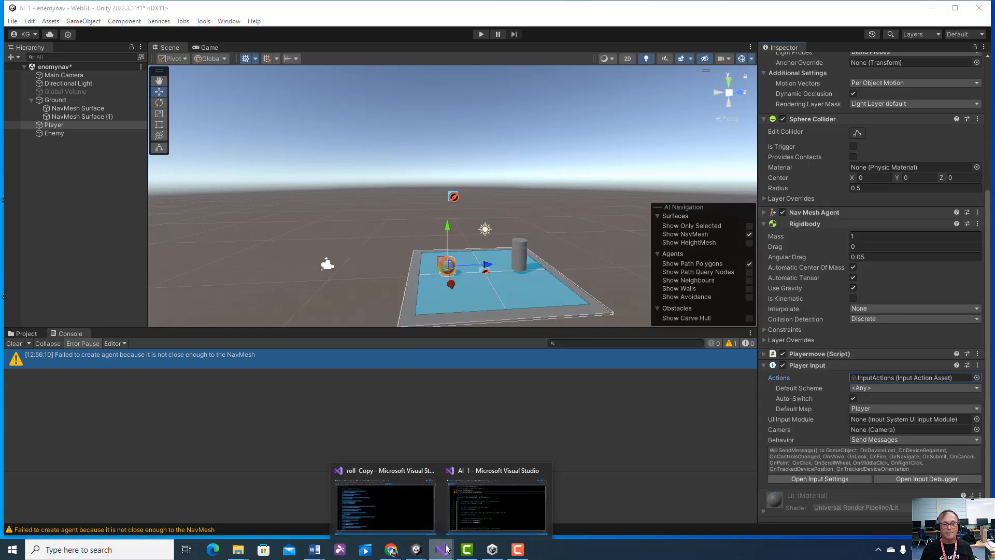
click(475, 514)
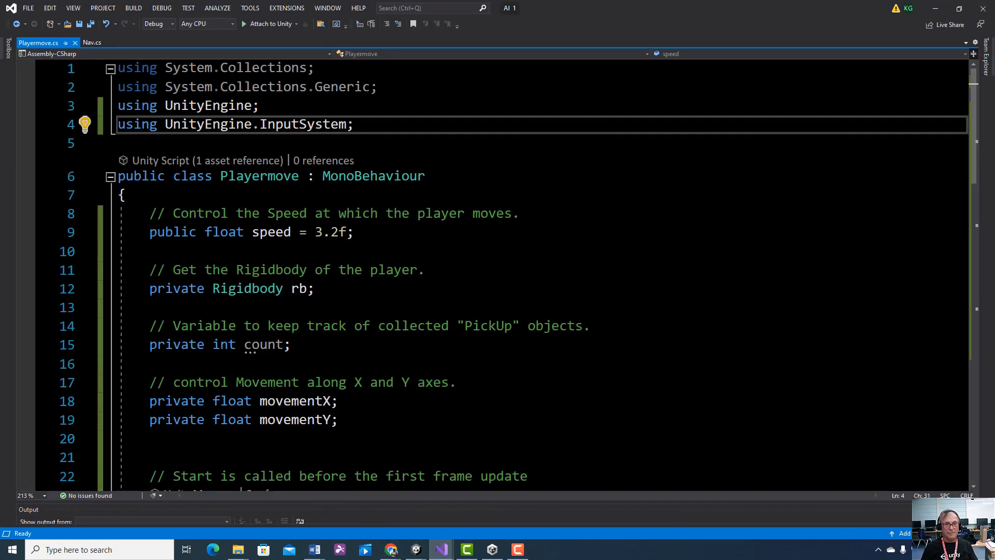
Step: Delete the private int count declaration from the Playermove class and save all files
ctrl+scroll(543, 167, up, 4)
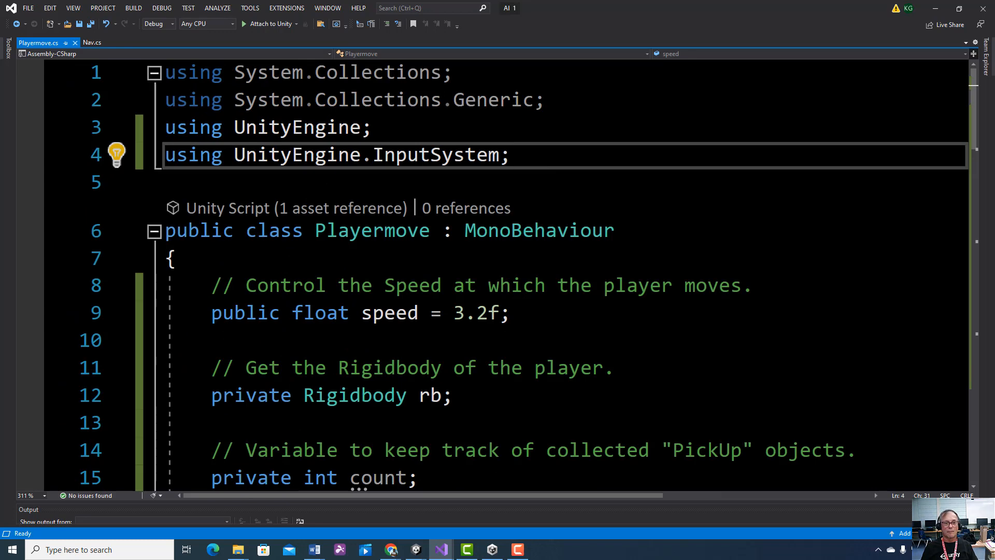
scroll(543, 167, down, 2)
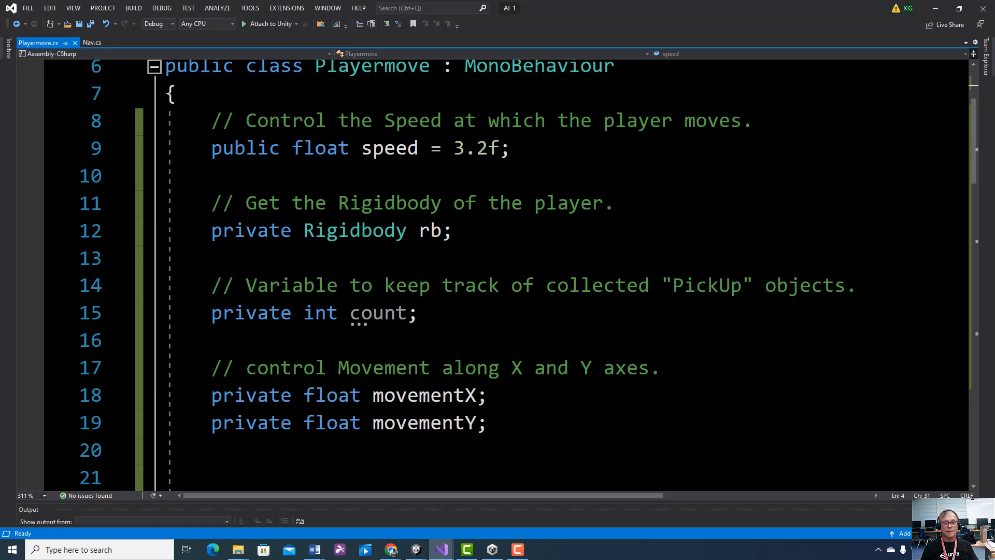
drag(418, 313, 228, 320)
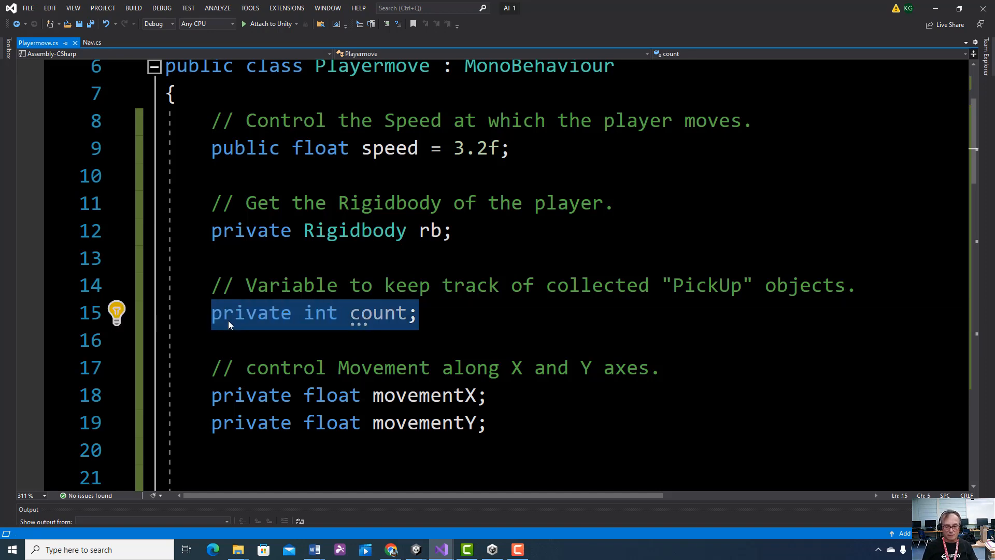
key(Delete)
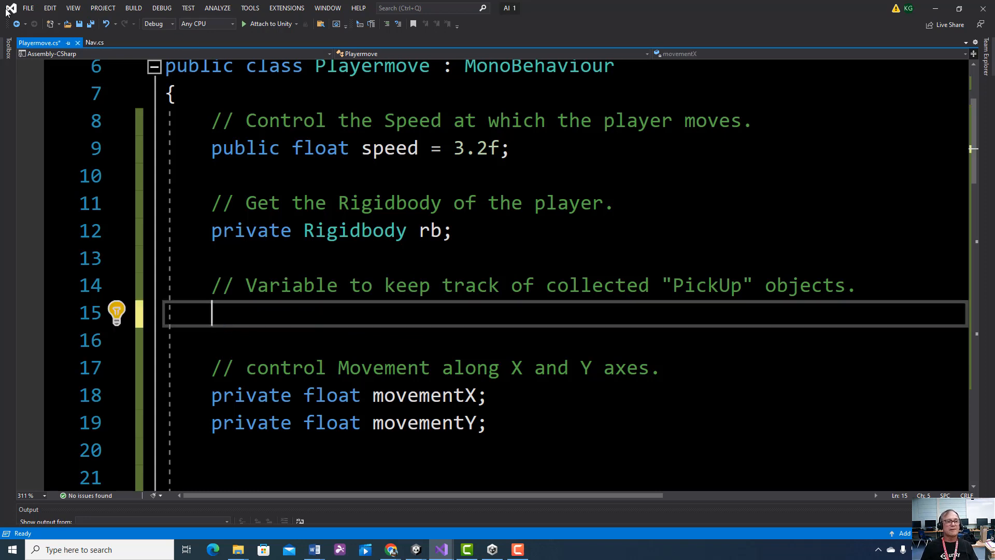
click(28, 8)
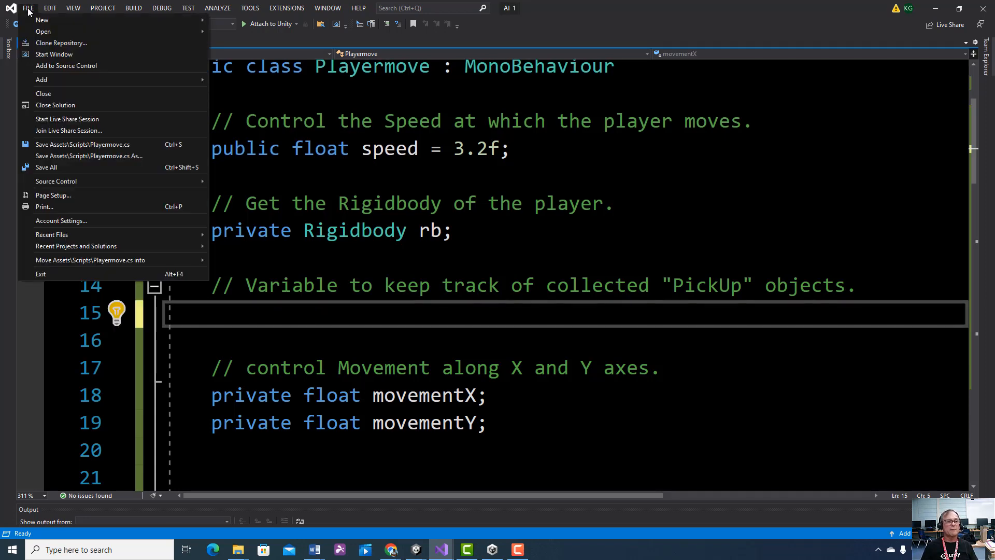
click(50, 169)
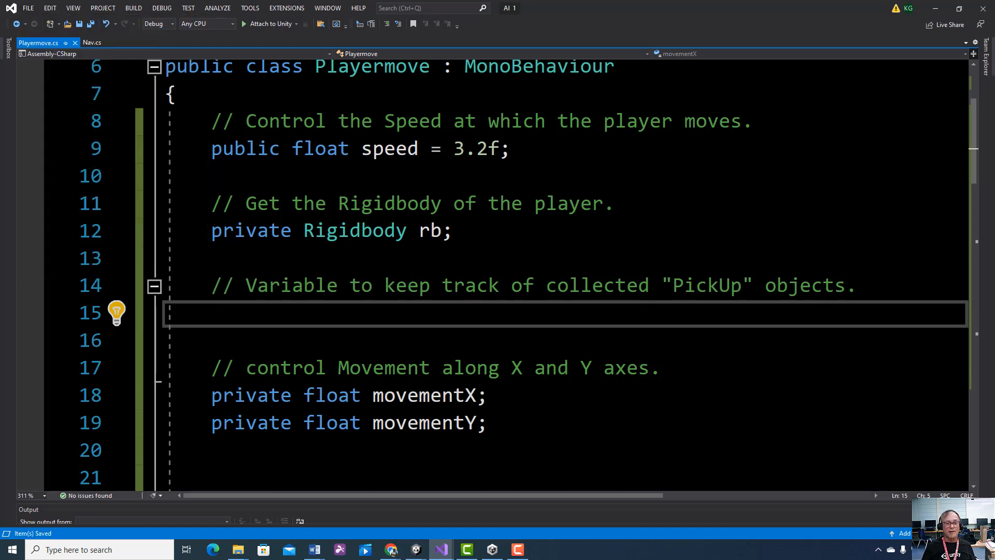
Step: Delete the comment about the variable that tracks collected "PickUp" objects from the Playermove script
scroll(498, 274, down, 1)
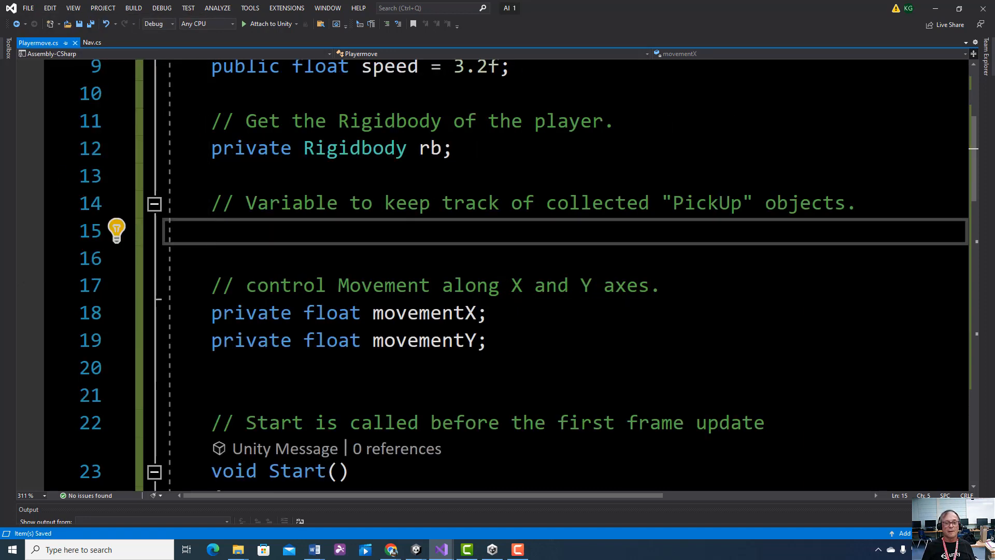
scroll(497, 274, up, 2)
scroll(497, 275, down, 1)
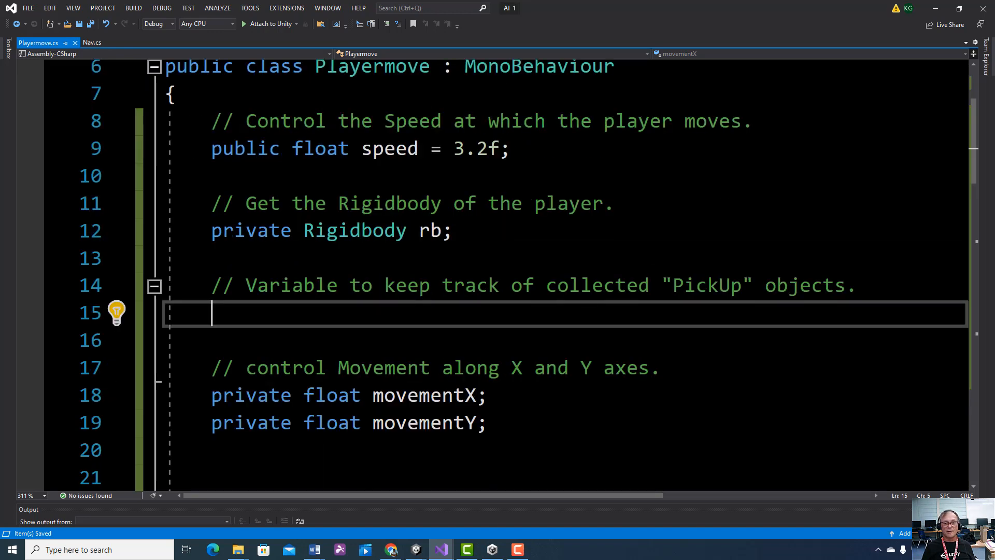
drag(862, 285, 166, 313)
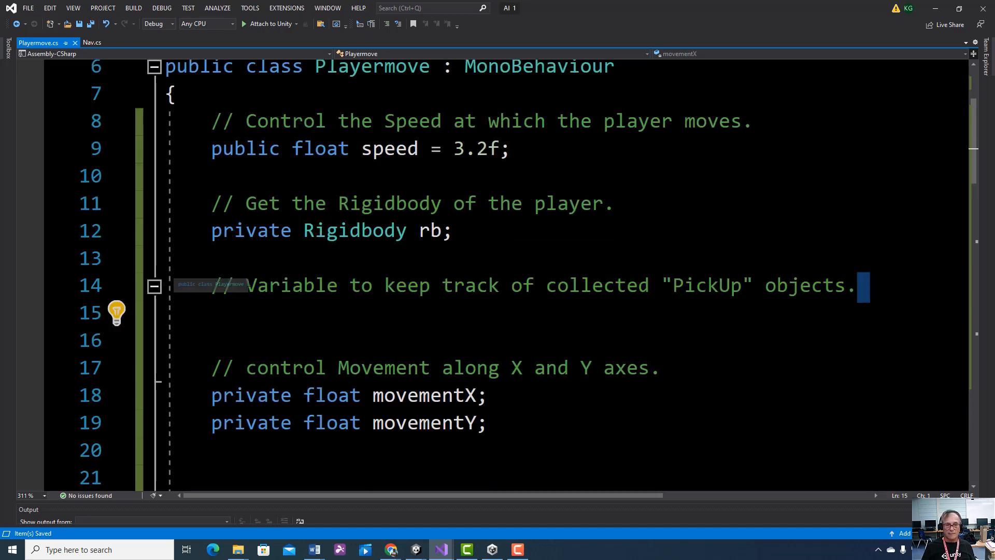
click(858, 286)
drag(858, 286, 396, 285)
key(BackSpace)
key(BackSpace)
key(BackSpace)
key(BackSpace)
key(BackSpace)
key(BackSpace)
key(BackSpace)
key(BackSpace)
key(BackSpace)
key(BackSpace)
key(BackSpace)
key(BackSpace)
key(BackSpace)
key(BackSpace)
key(BackSpace)
key(BackSpace)
key(BackSpace)
key(BackSpace)
key(BackSpace)
key(BackSpace)
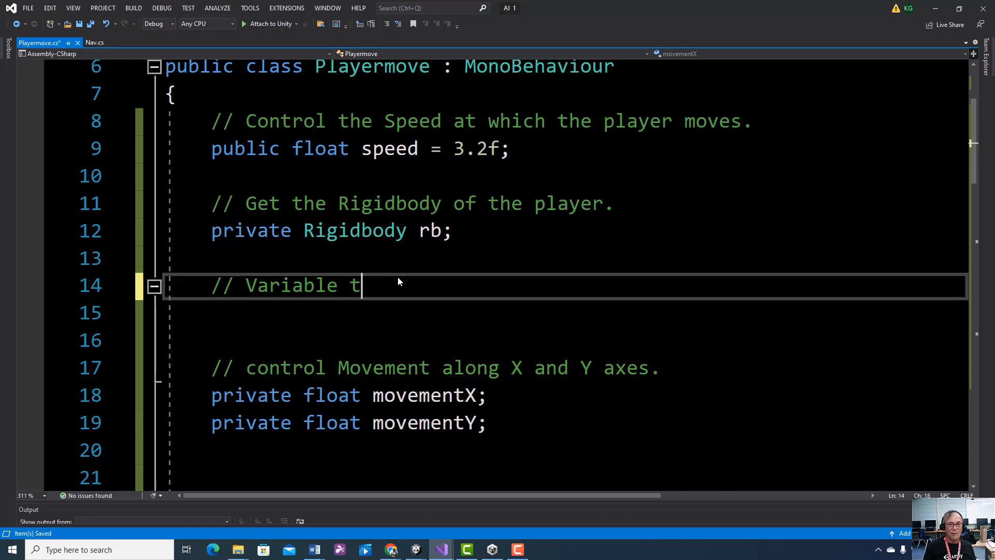
Step: Remove the surplus blank lines above the movement variables' comment and save all files
key(Down)
key(Down)
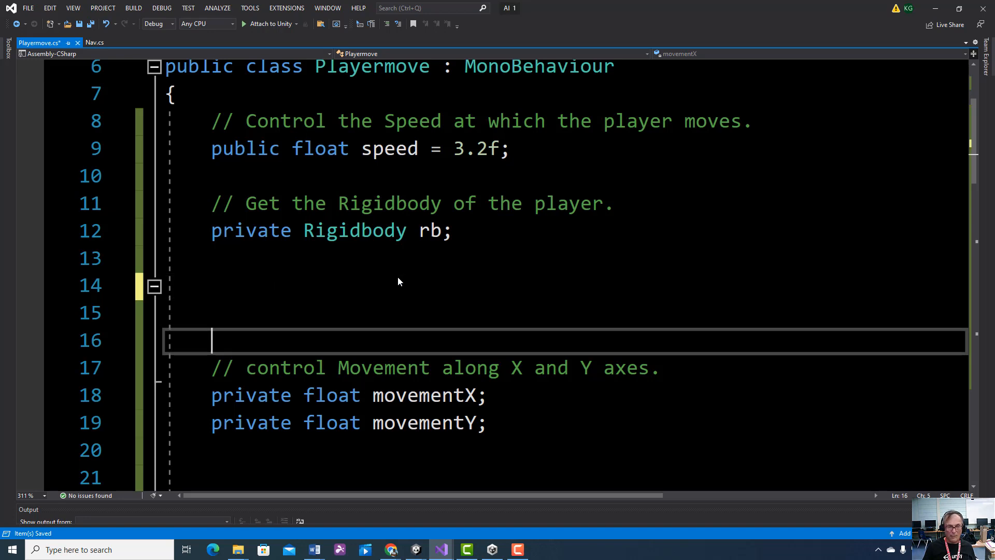
key(BackSpace)
key(BackSpace)
key(BackSpace)
key(BackSpace)
key(BackSpace)
key(BackSpace)
key(BackSpace)
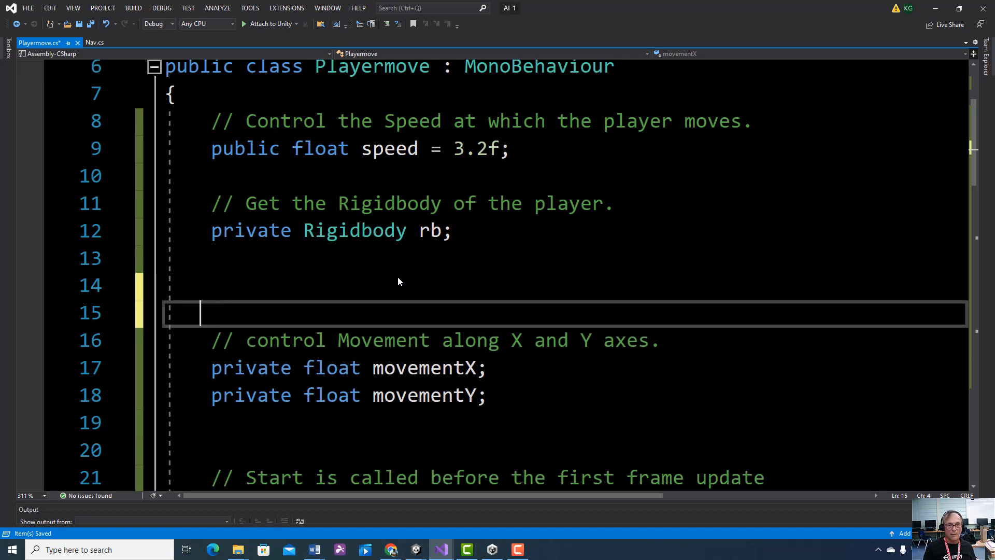
right_click(398, 277)
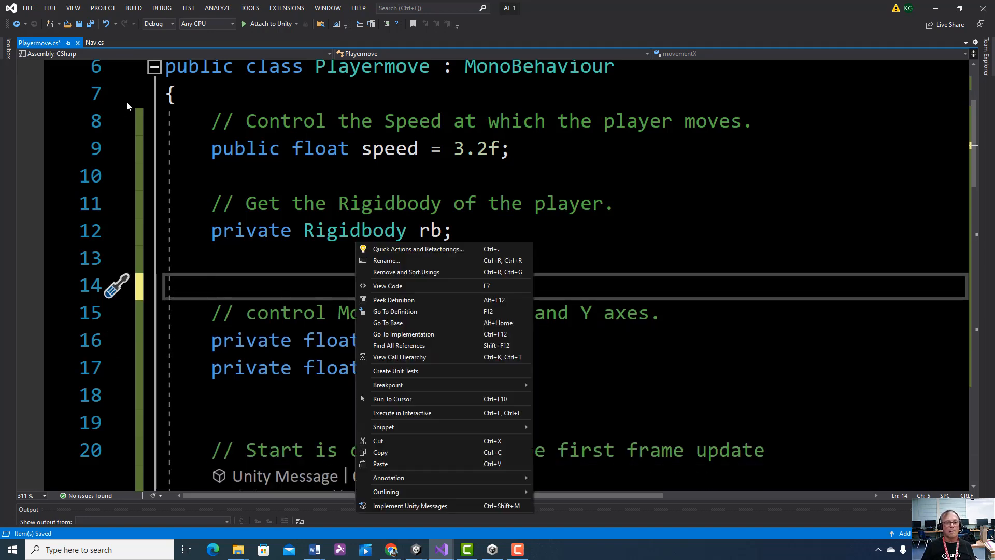
click(37, 9)
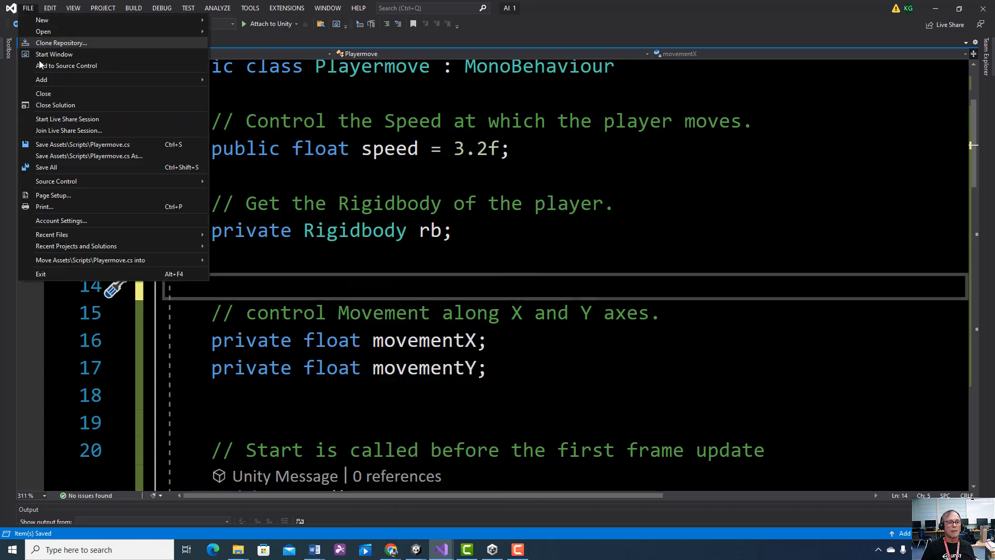
click(66, 171)
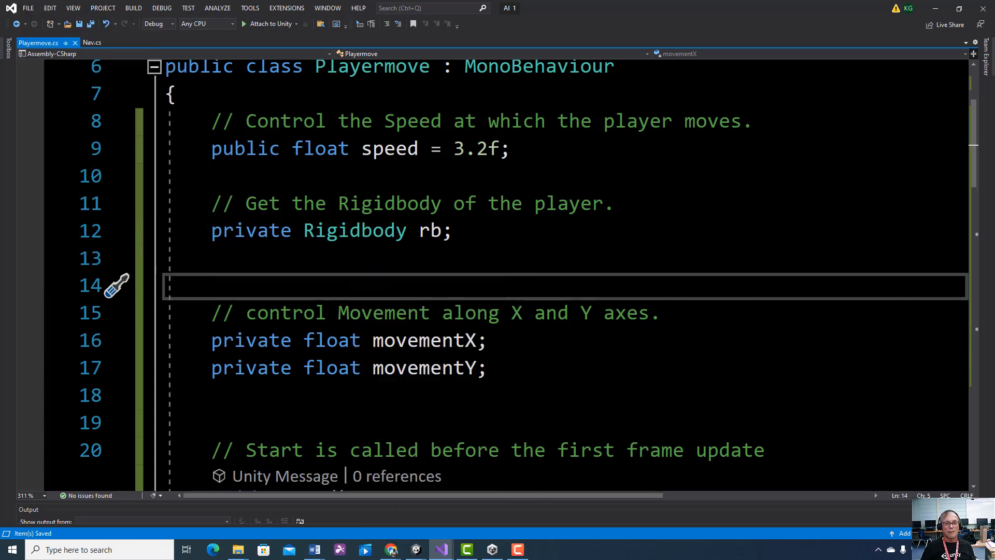
Step: Read through the Playermove script, examining the variable declarations and the Start, OnMove and FixedUpdate functions
scroll(564, 275, up, 2)
scroll(564, 275, down, 2)
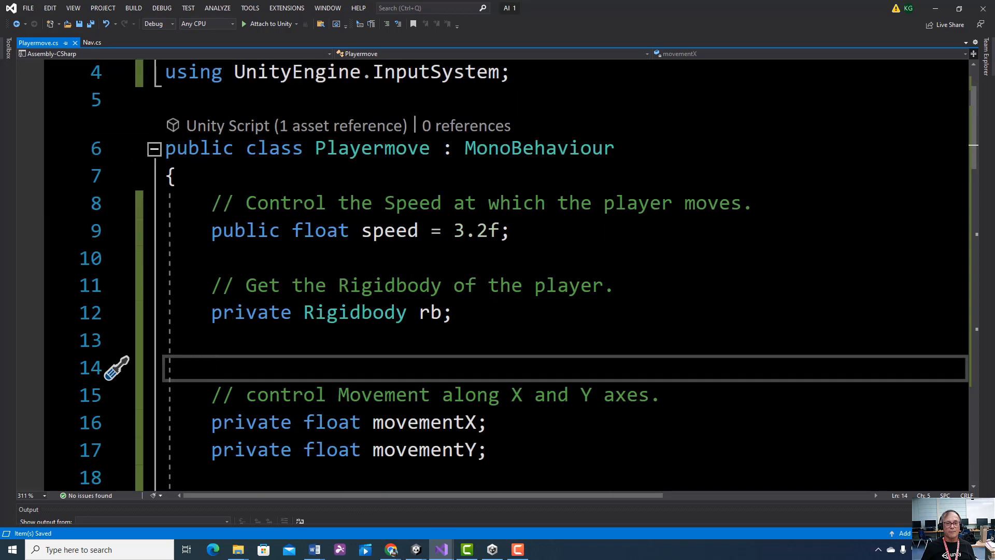
scroll(565, 274, down, 2)
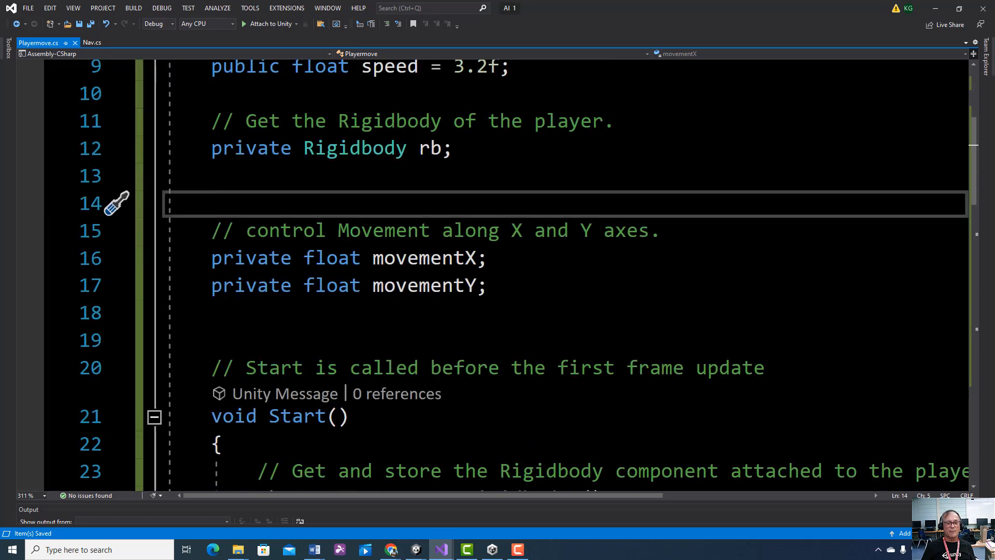
scroll(564, 275, down, 1)
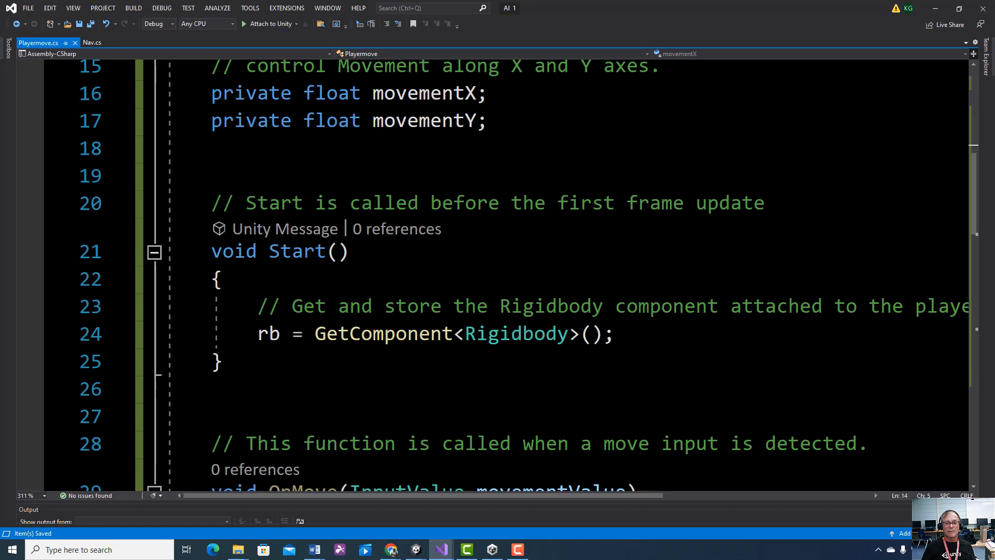
scroll(565, 275, down, 1)
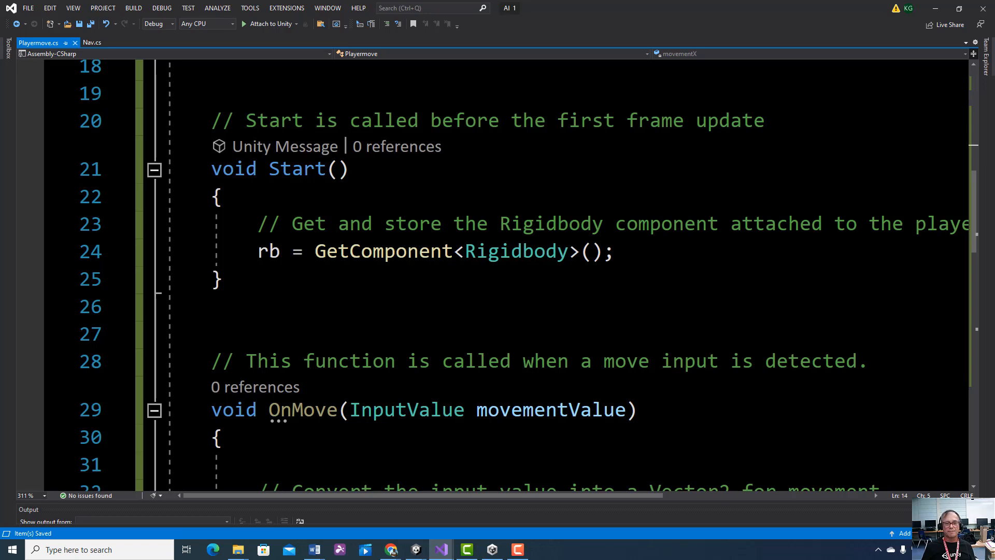
scroll(632, 248, down, 3)
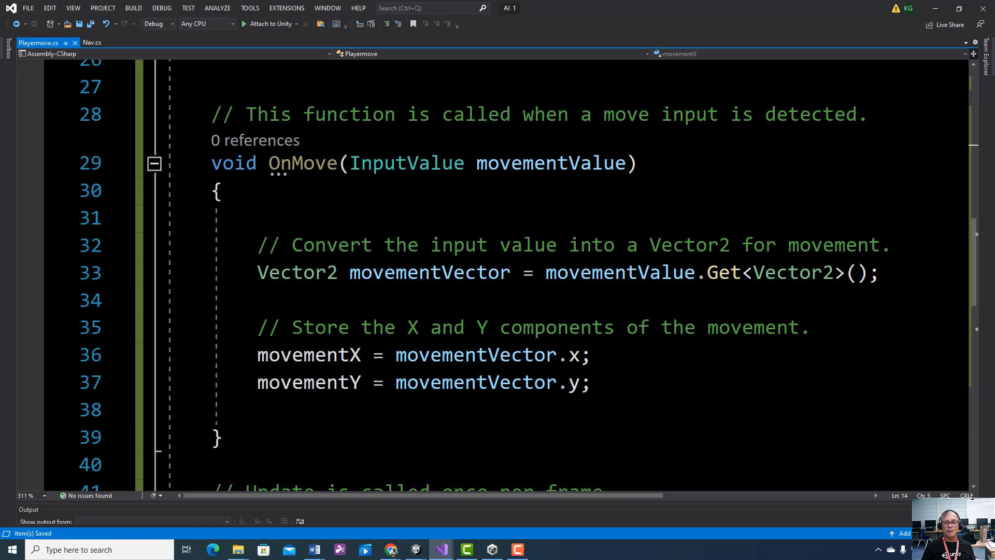
scroll(497, 274, down, 1)
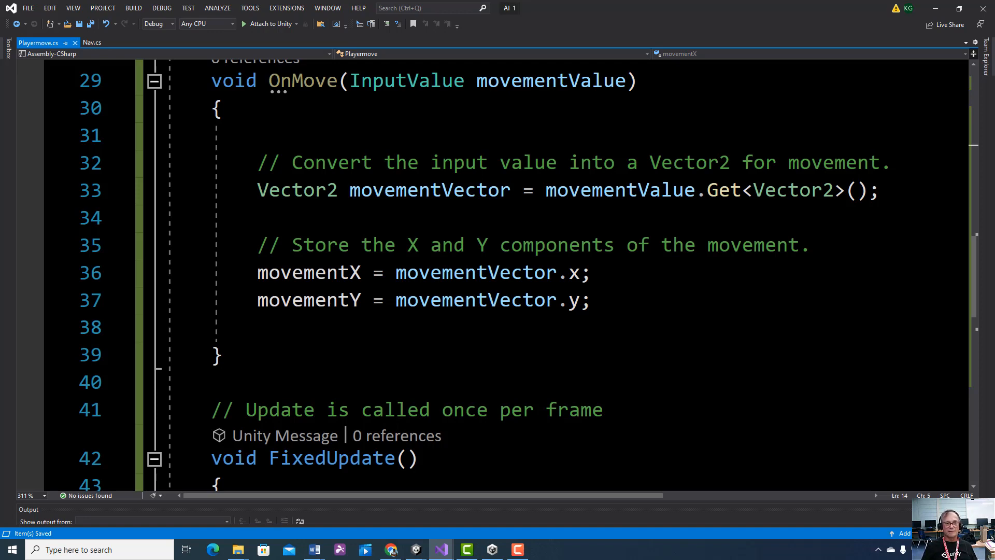
scroll(415, 174, up, 1)
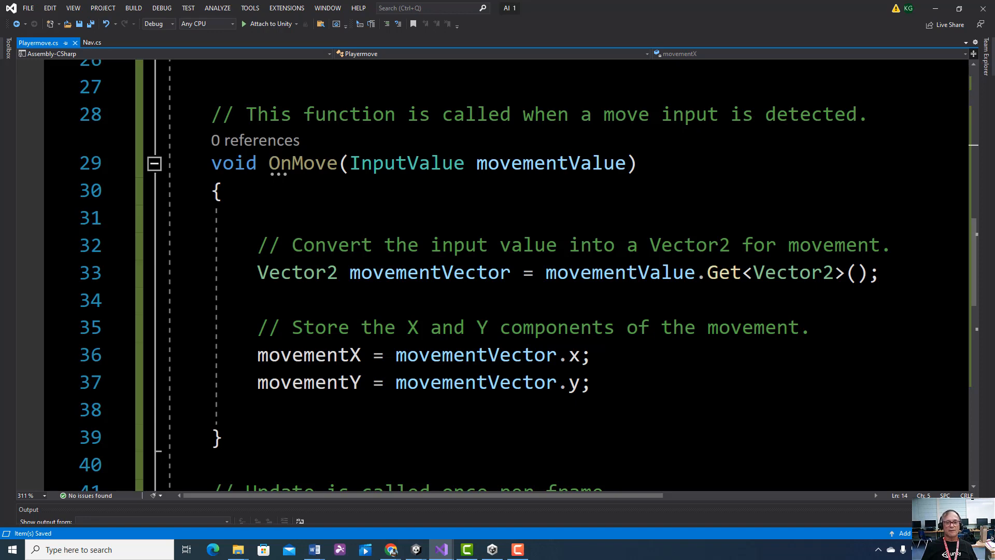
scroll(492, 275, down, 4)
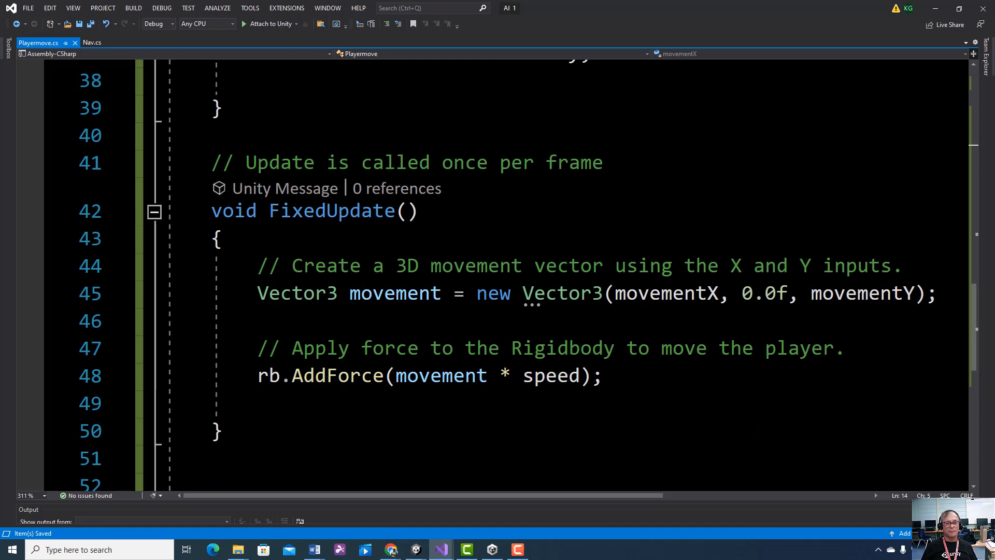
scroll(492, 274, down, 1)
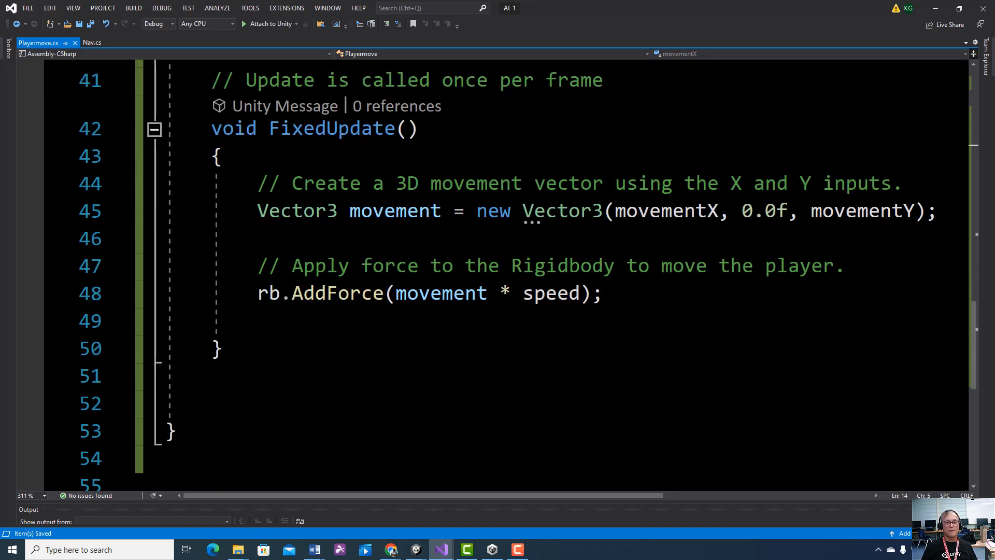
scroll(533, 298, up, 1)
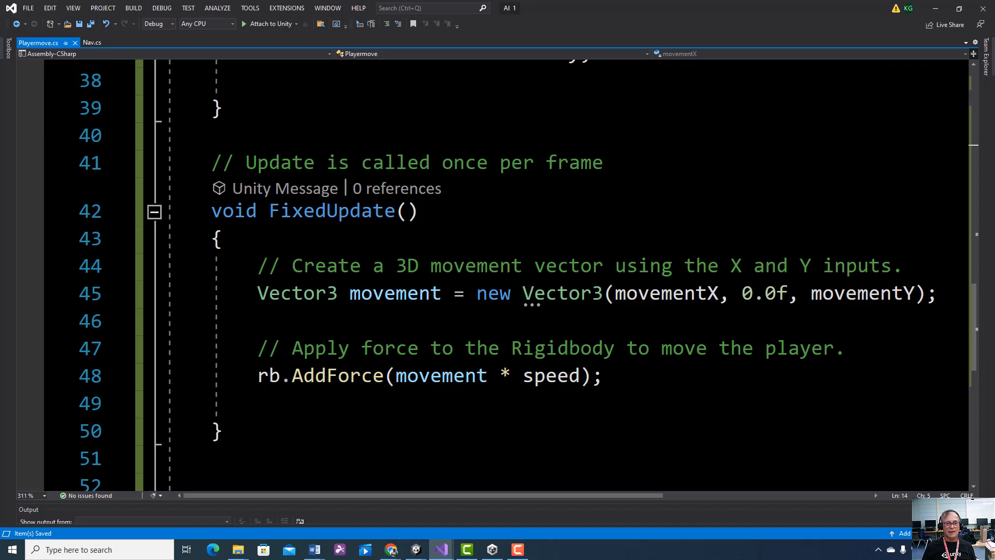
Step: Review the script once more from the using directives through OnMove to the AddForce call in FixedUpdate
scroll(497, 274, up, 6)
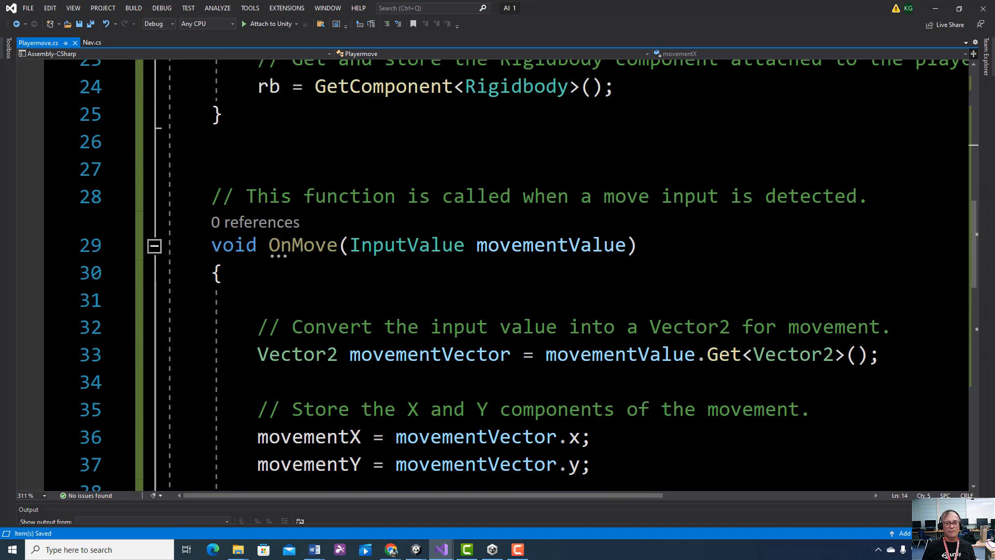
scroll(497, 275, up, 3)
scroll(497, 274, up, 4)
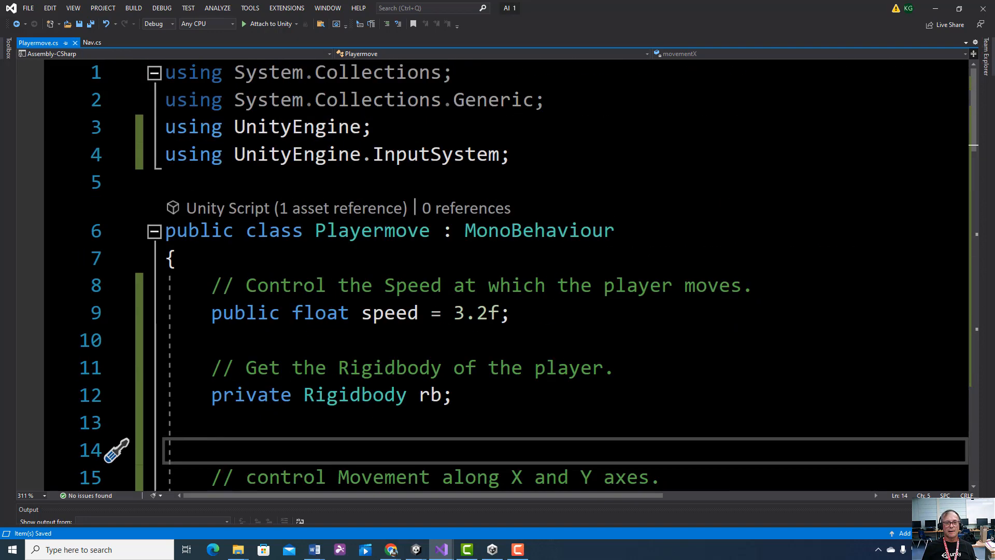
scroll(498, 274, down, 2)
scroll(497, 275, down, 4)
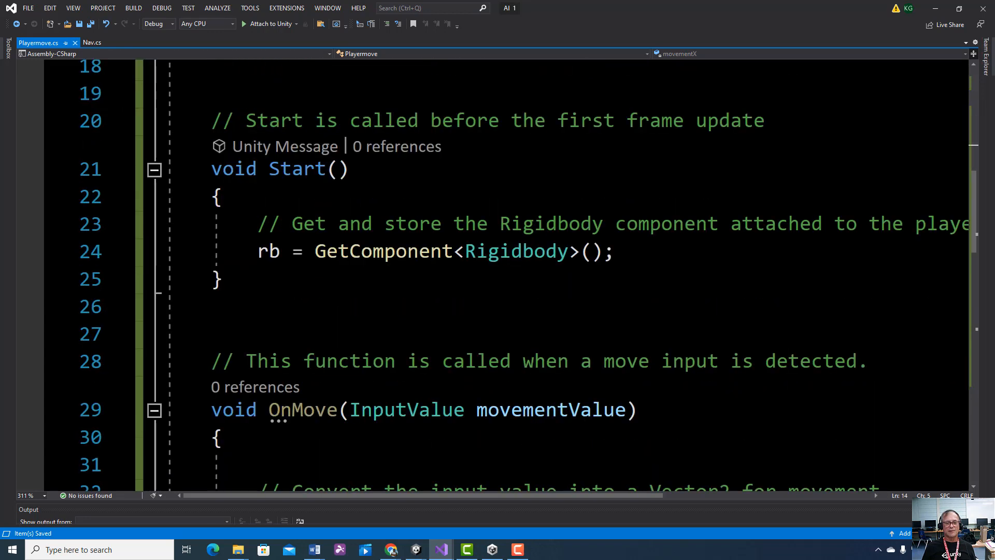
scroll(497, 275, down, 2)
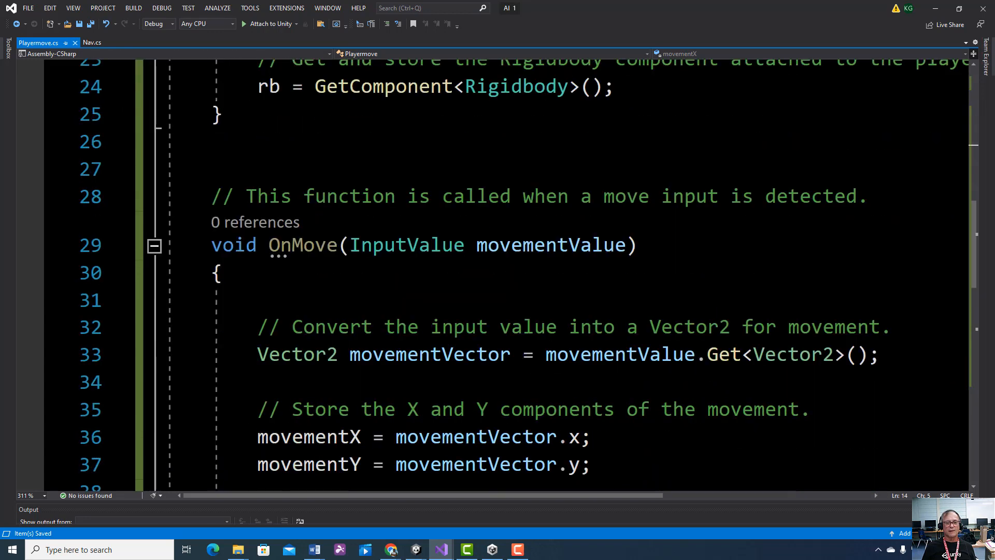
scroll(498, 275, down, 1)
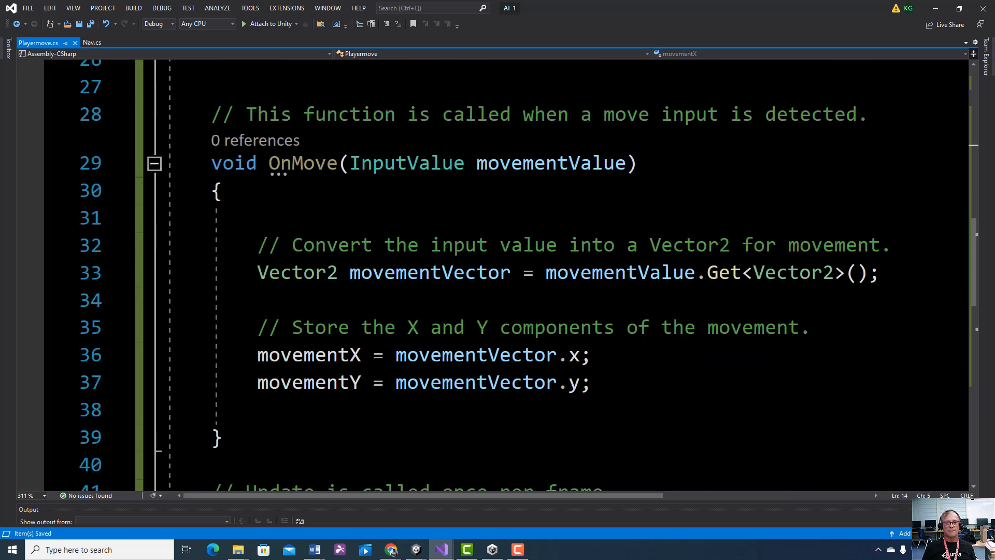
scroll(497, 274, down, 4)
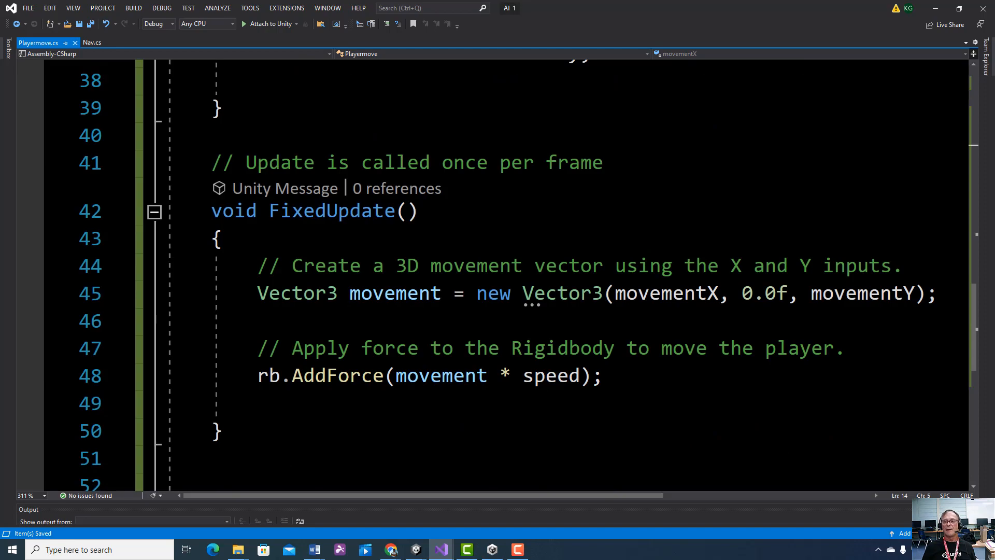
Step: Switch to Unity, play-test the edited script by moving the Player left, and stop the play mode
click(934, 9)
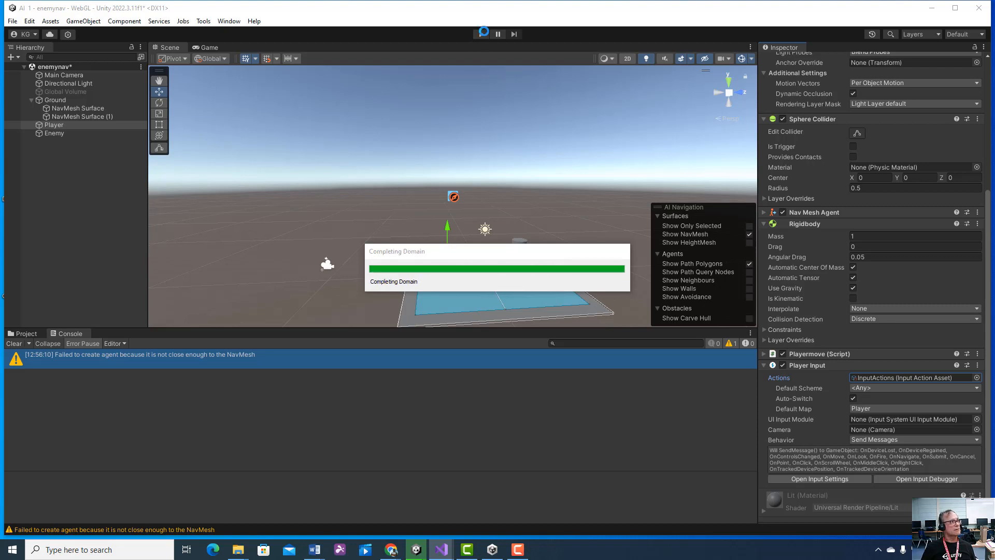
click(480, 33)
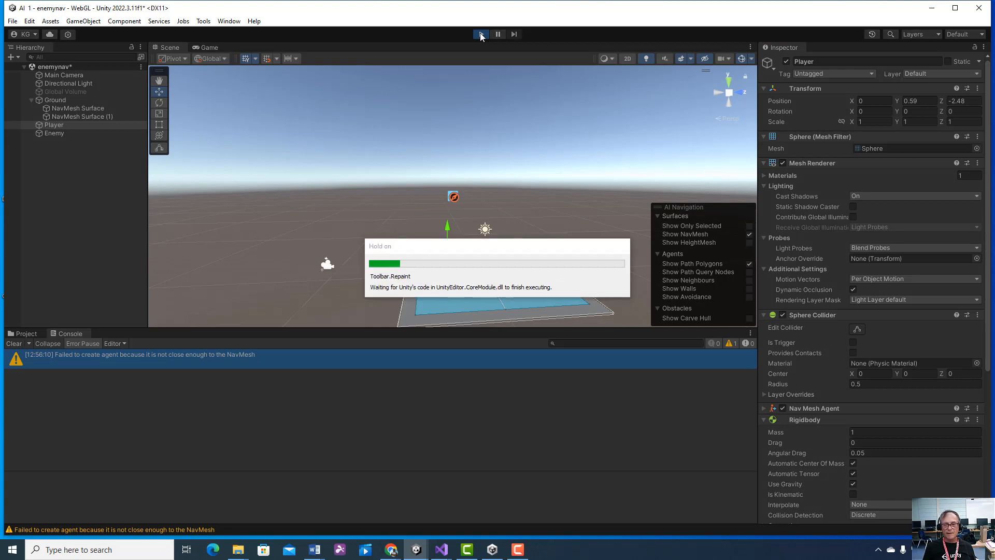
key(Left)
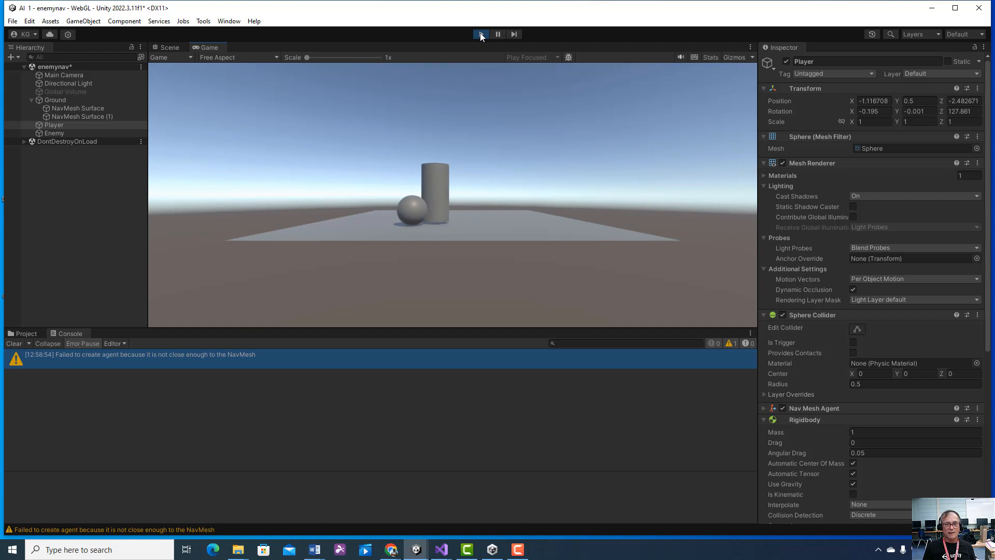
click(480, 34)
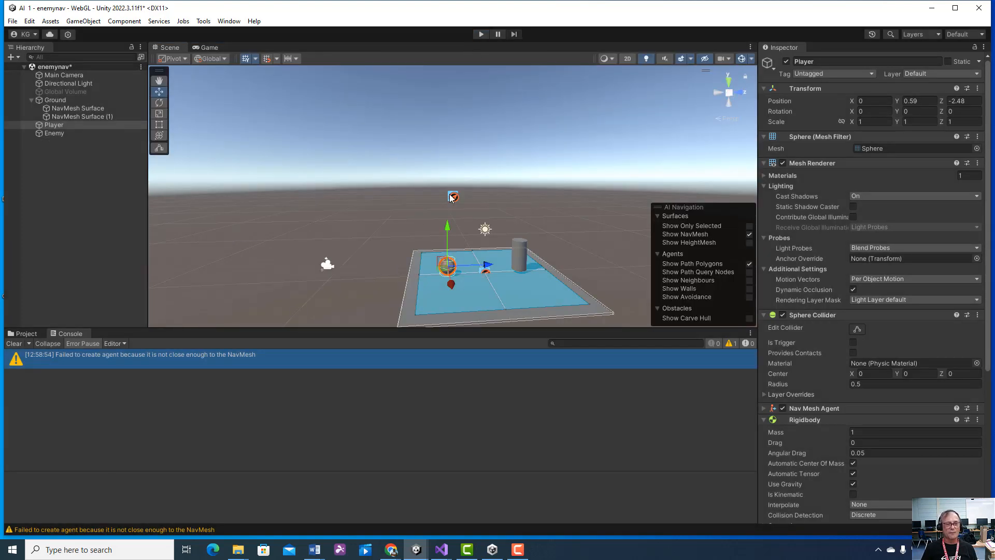
Step: Save the current scene as a new scene named playermovesinge in the project's Assets/Scenes folder
click(12, 22)
click(33, 80)
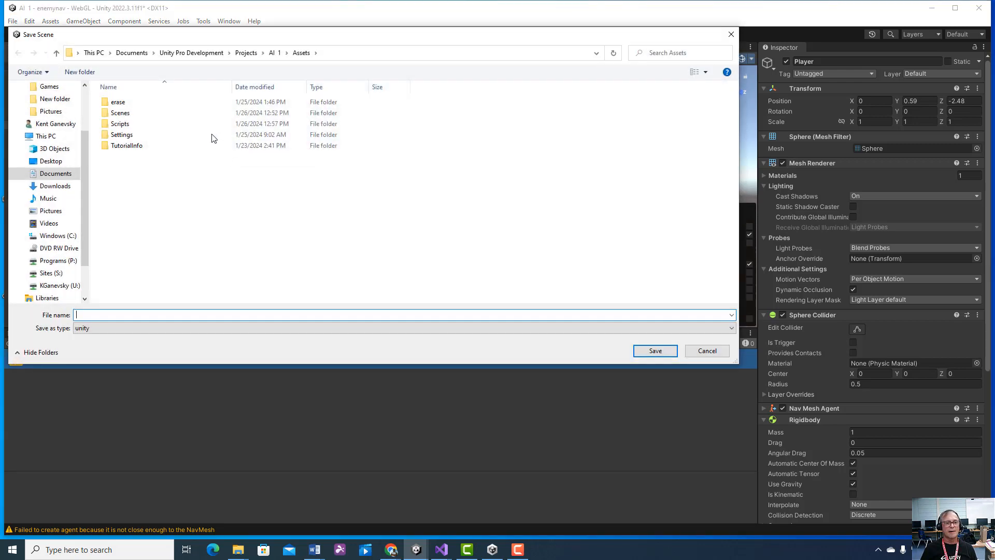
double_click(121, 113)
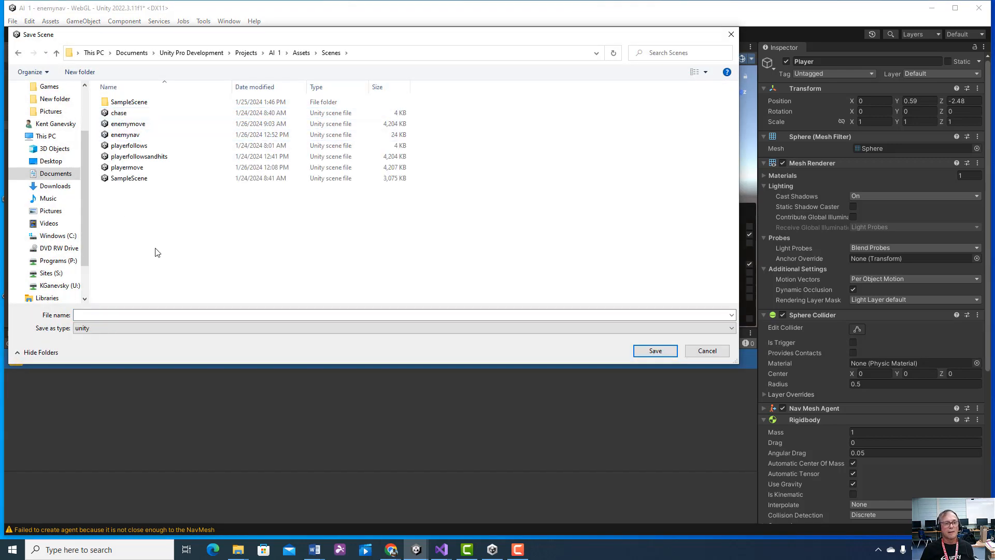
click(127, 167)
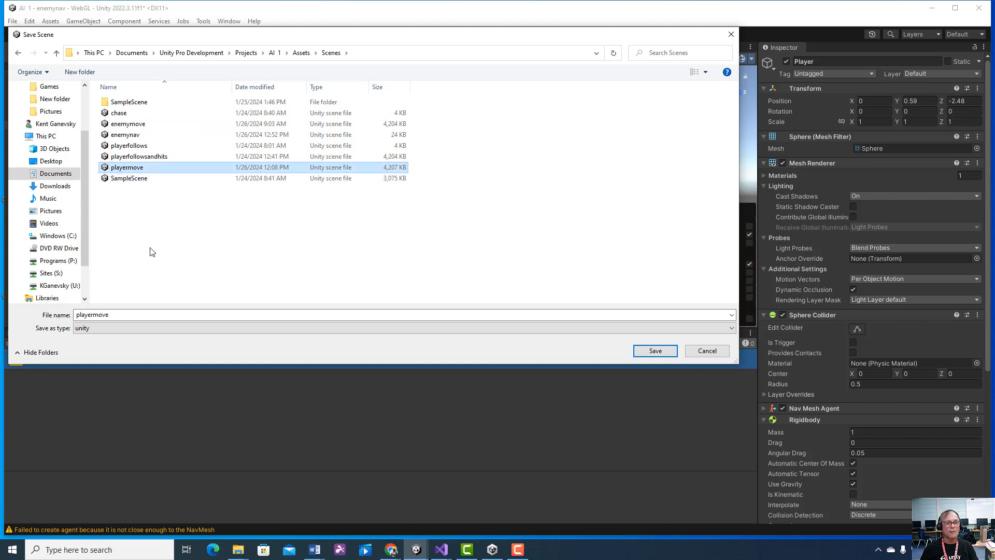
click(151, 314)
click(151, 312)
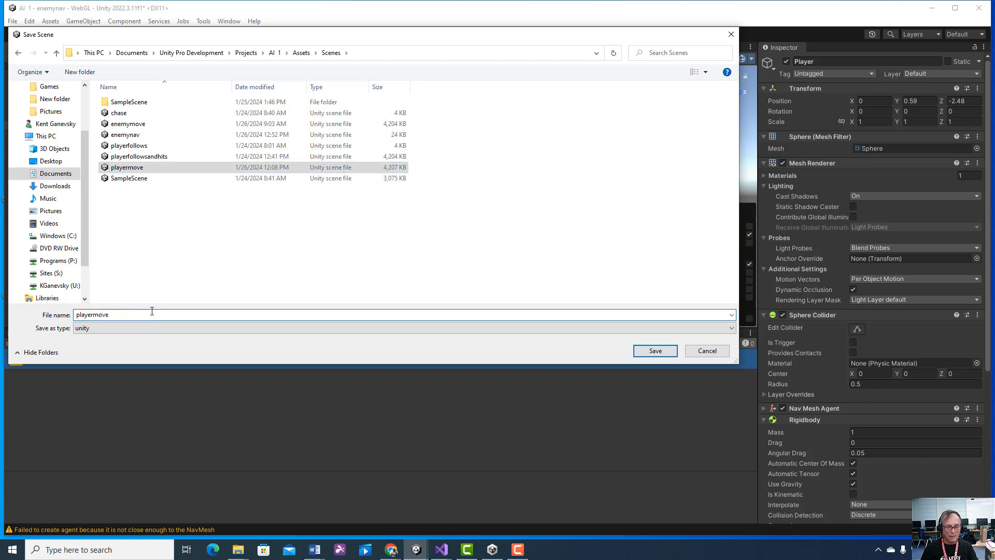
text(singl;e)
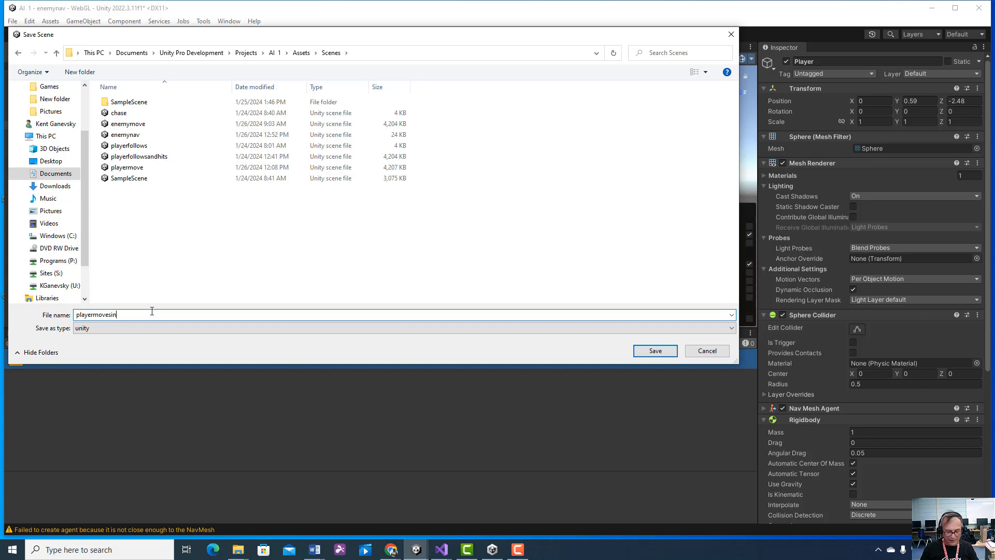
key(BackSpace)
key(BackSpace)
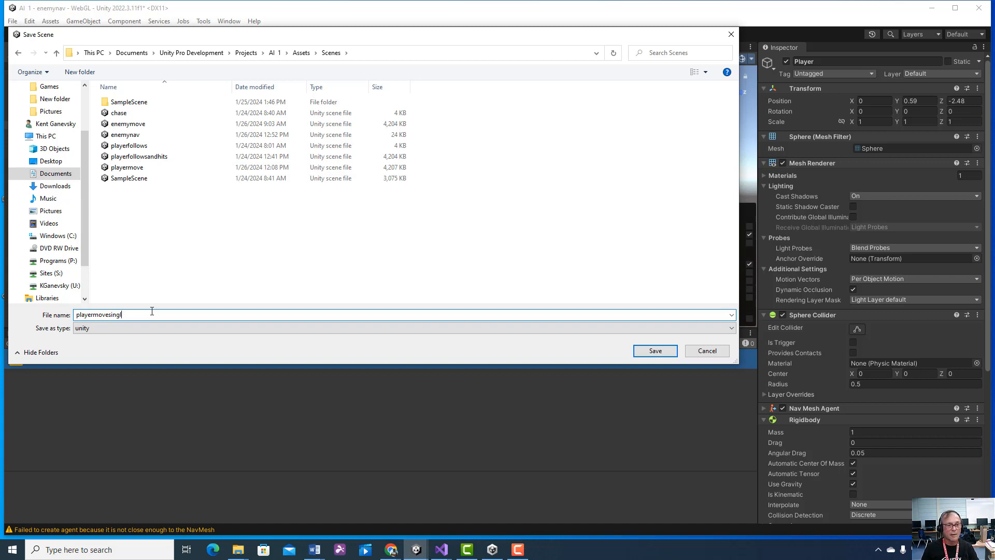
text(e)
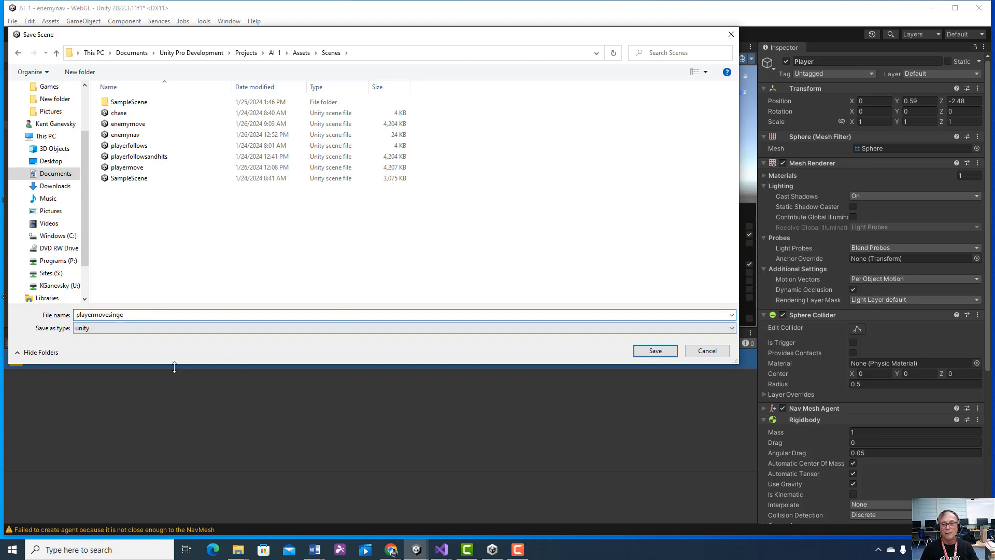
click(642, 355)
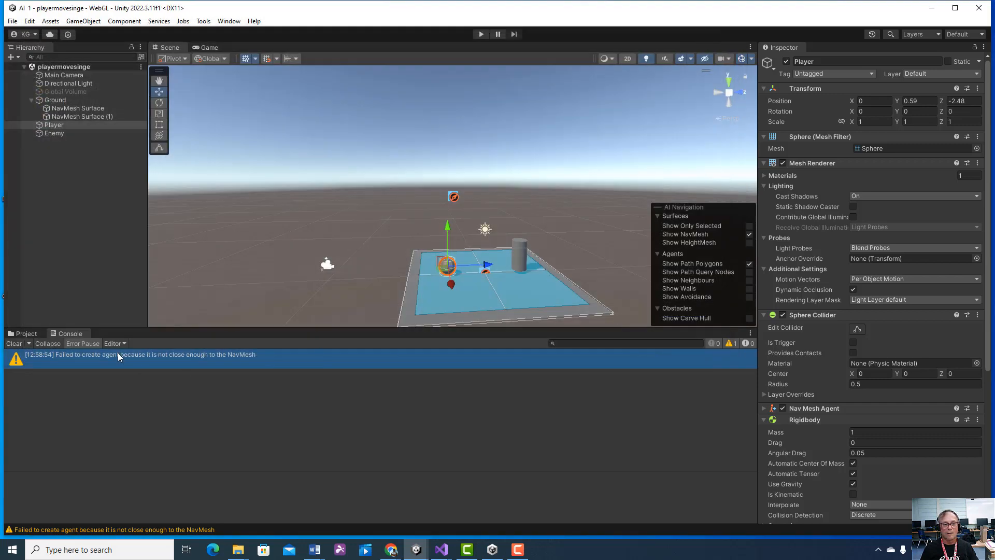
Step: Open the playermove scene from the project's Scenes folder, run it briefly in play mode and stop it
click(26, 334)
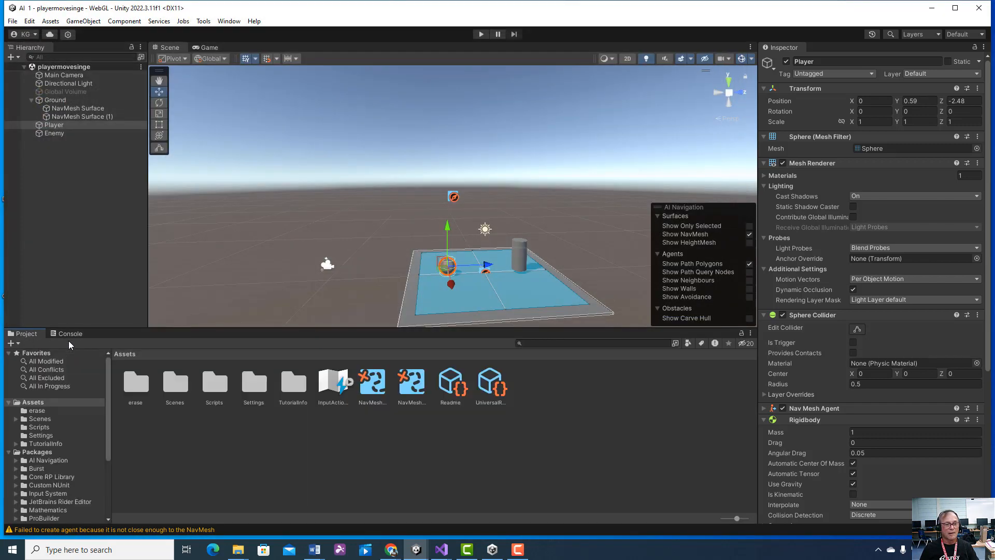
double_click(179, 389)
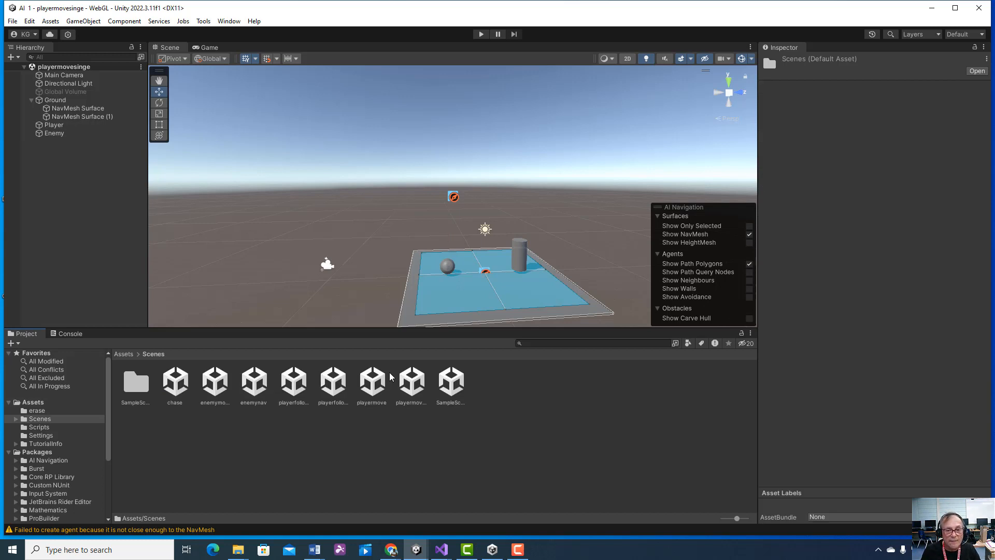
double_click(372, 382)
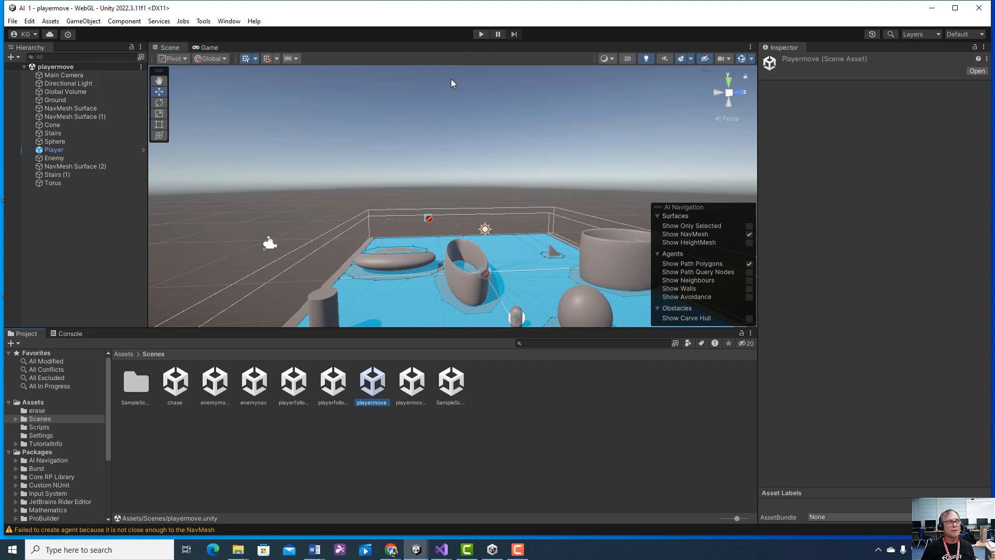
click(479, 38)
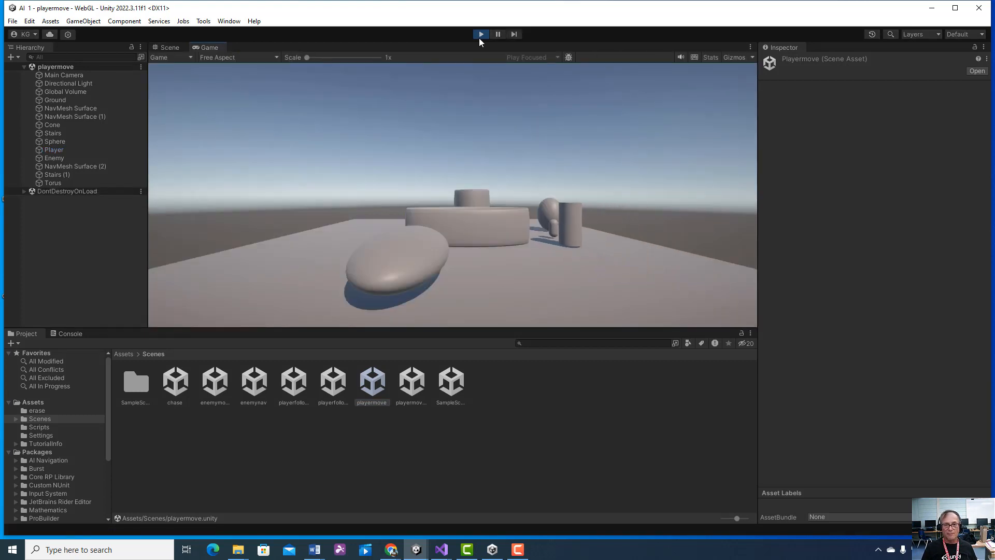
click(479, 37)
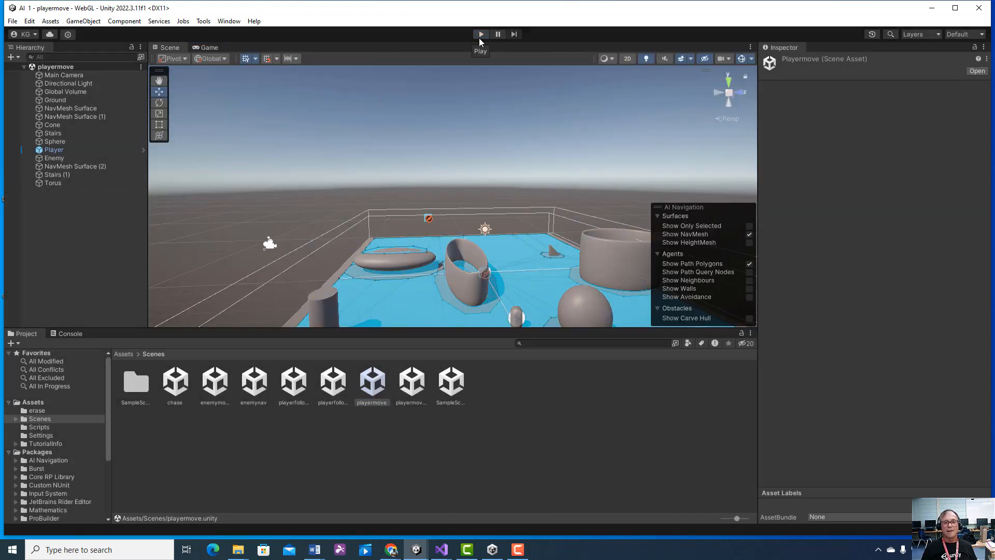